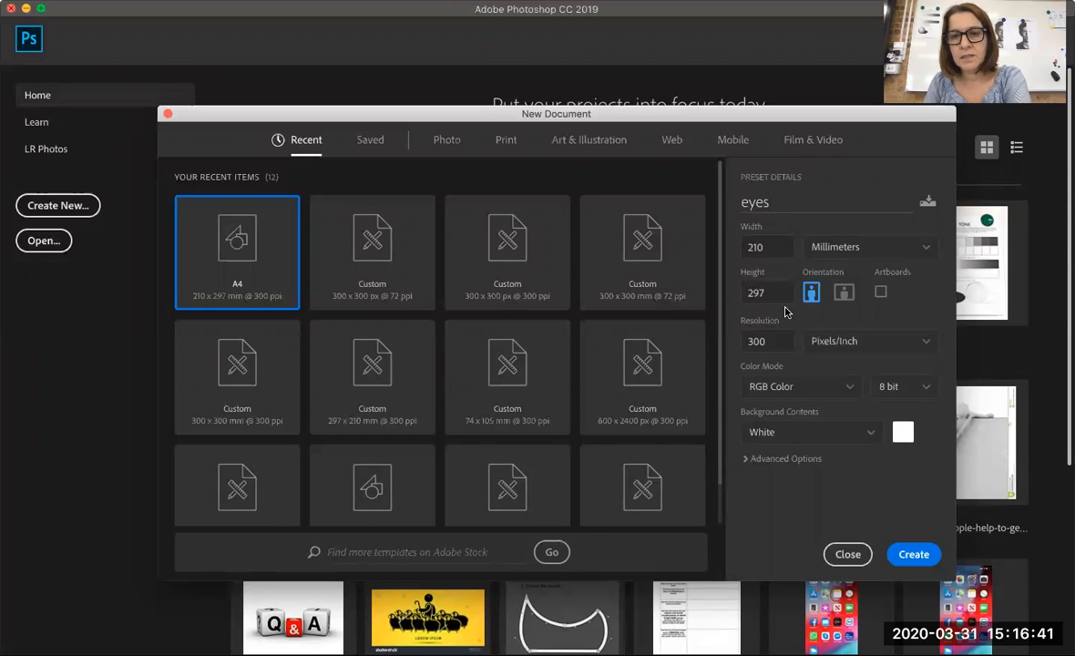
# - Set the resolution to 72 pixels/inch and create the A4 portrait document named eyes
pyautogui.moveTo(773, 339); pyautogui.dragTo(737, 345)
pyautogui.write('72')
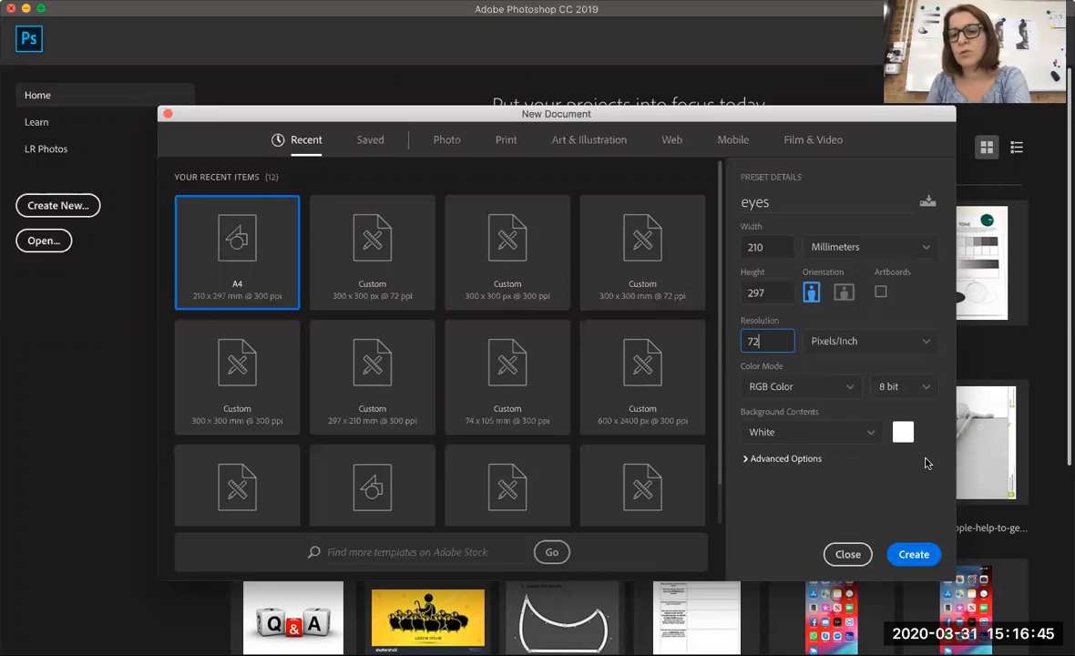
pyautogui.click(914, 555)
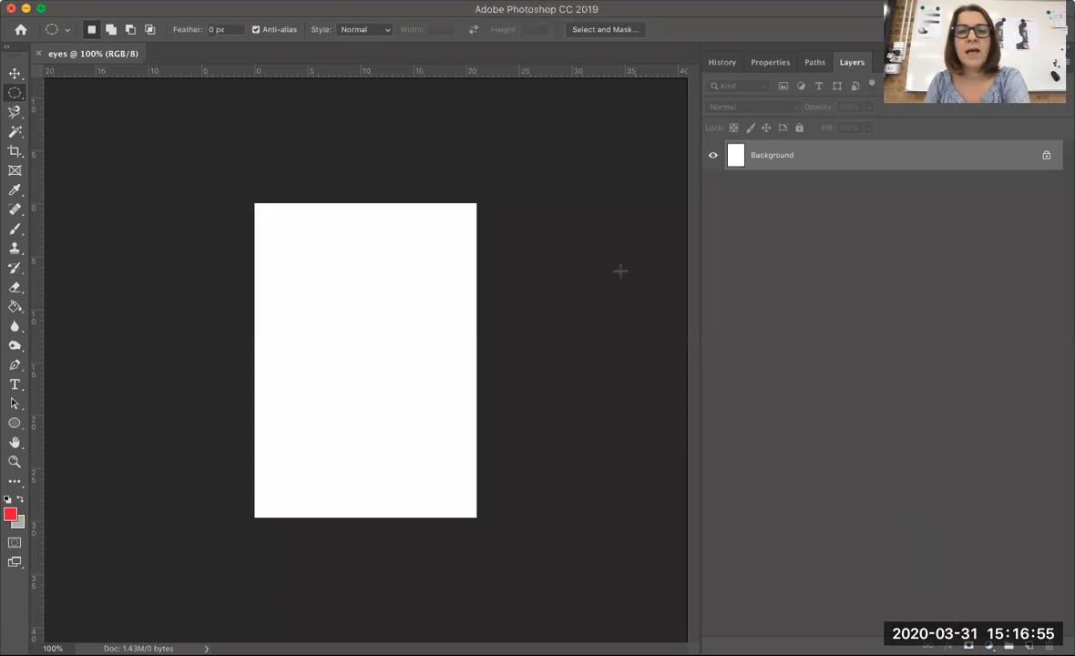
# - Activate the Ellipse Tool in Shape mode and give it a very light grey fill
pyautogui.click(12, 102)
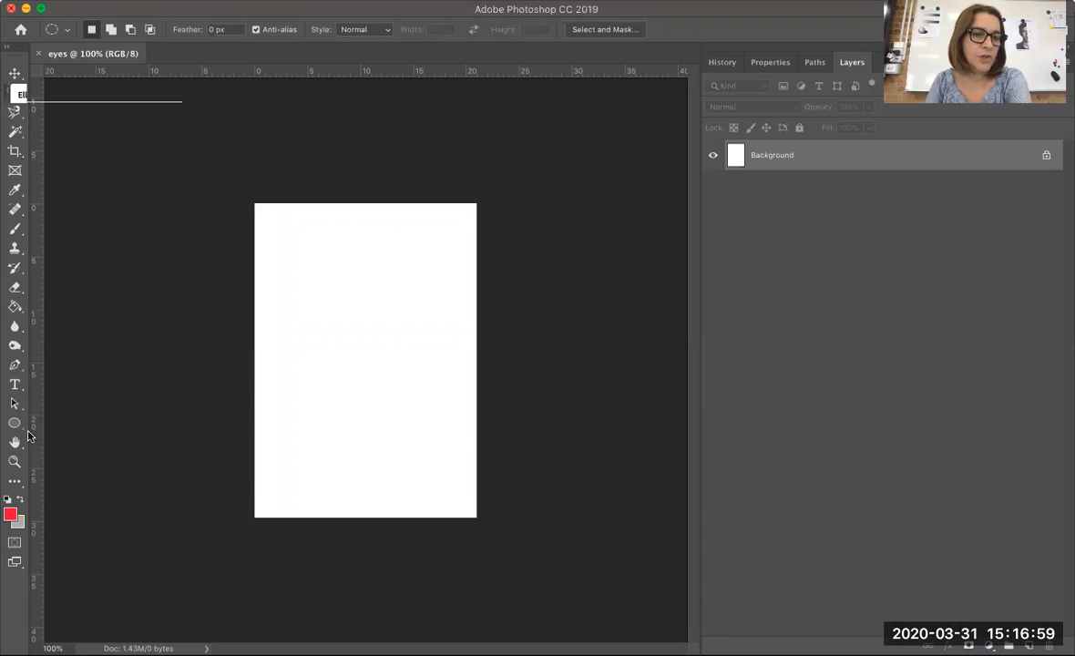
pyautogui.click(16, 424)
pyautogui.click(16, 424)
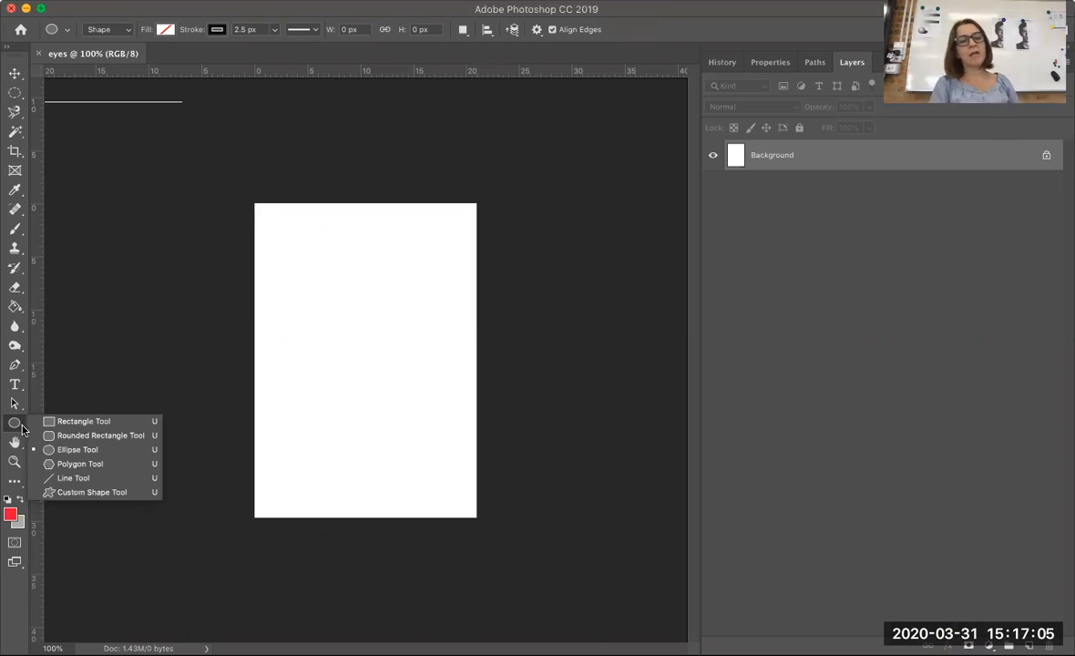
pyautogui.click(66, 452)
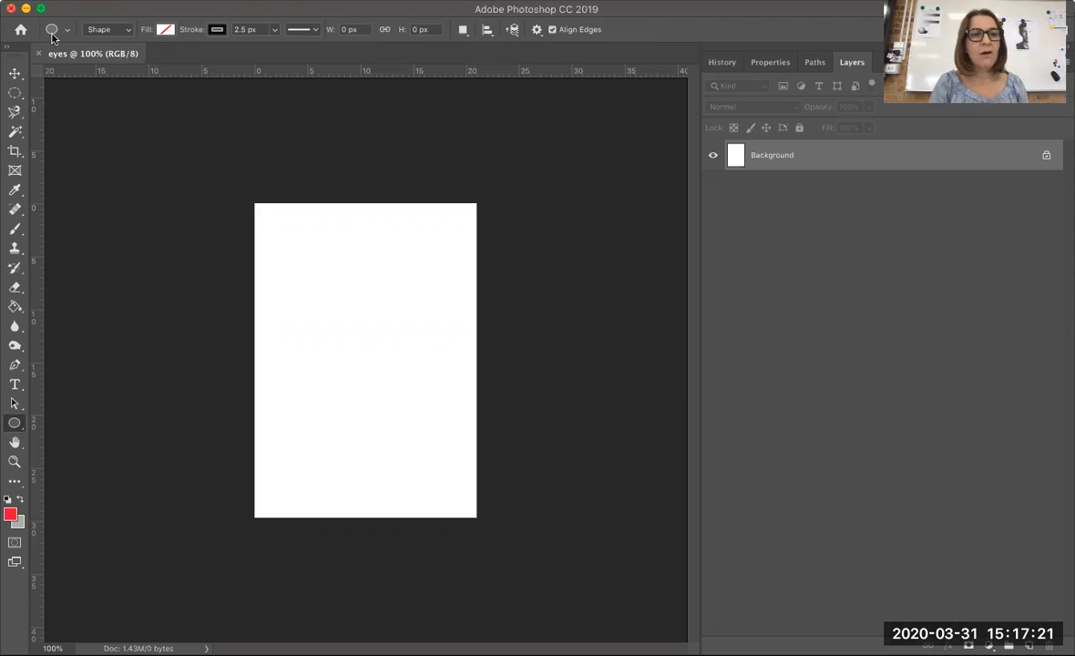
pyautogui.click(165, 31)
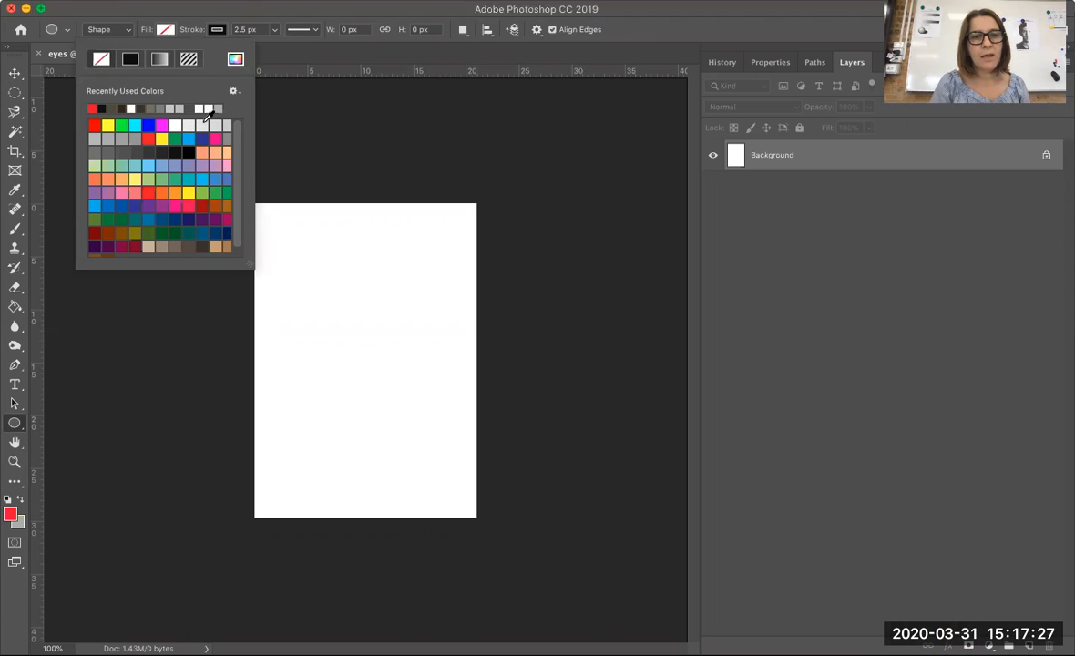
pyautogui.click(188, 124)
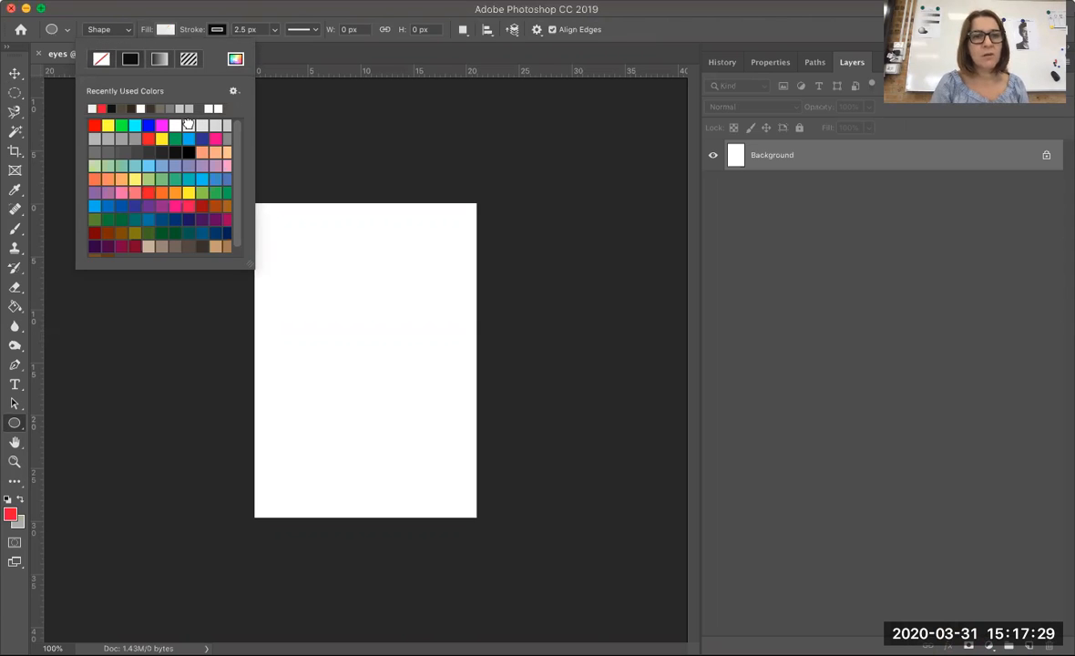
# - Set the ellipse stroke to near-black with a width of 0.15 px
pyautogui.click(216, 30)
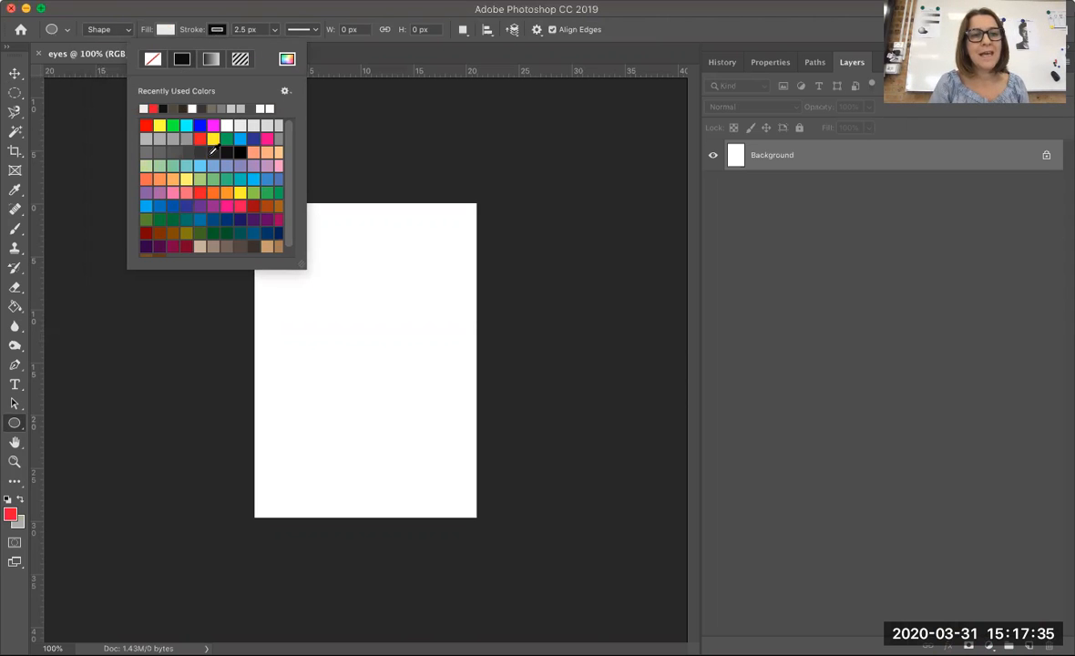
pyautogui.click(228, 148)
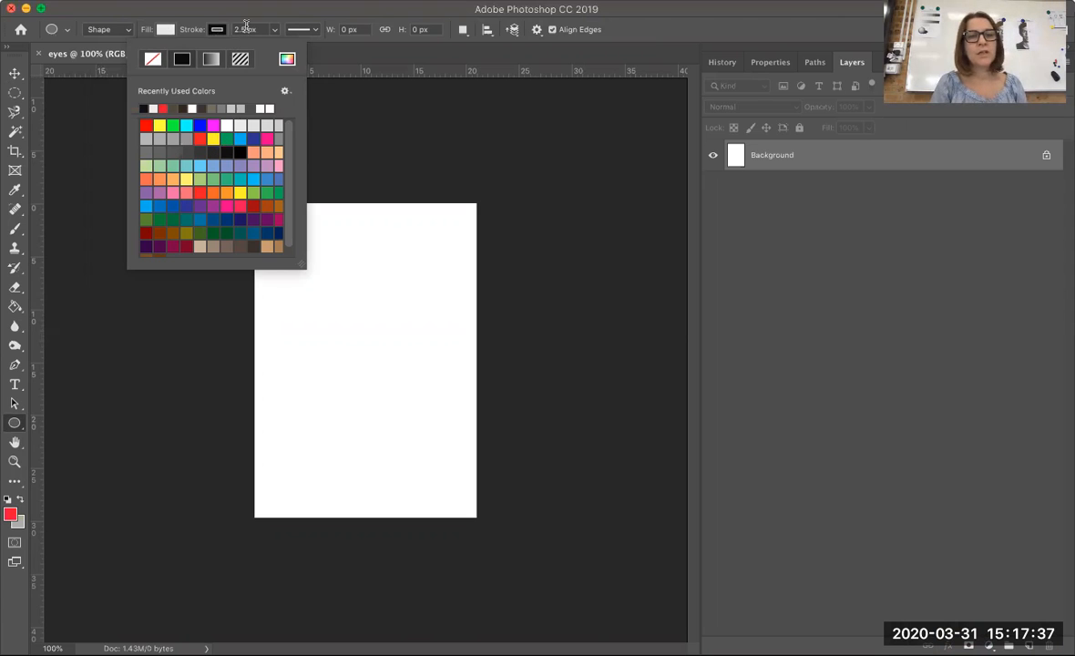
pyautogui.click(274, 30)
pyautogui.moveTo(267, 46); pyautogui.dragTo(264, 46)
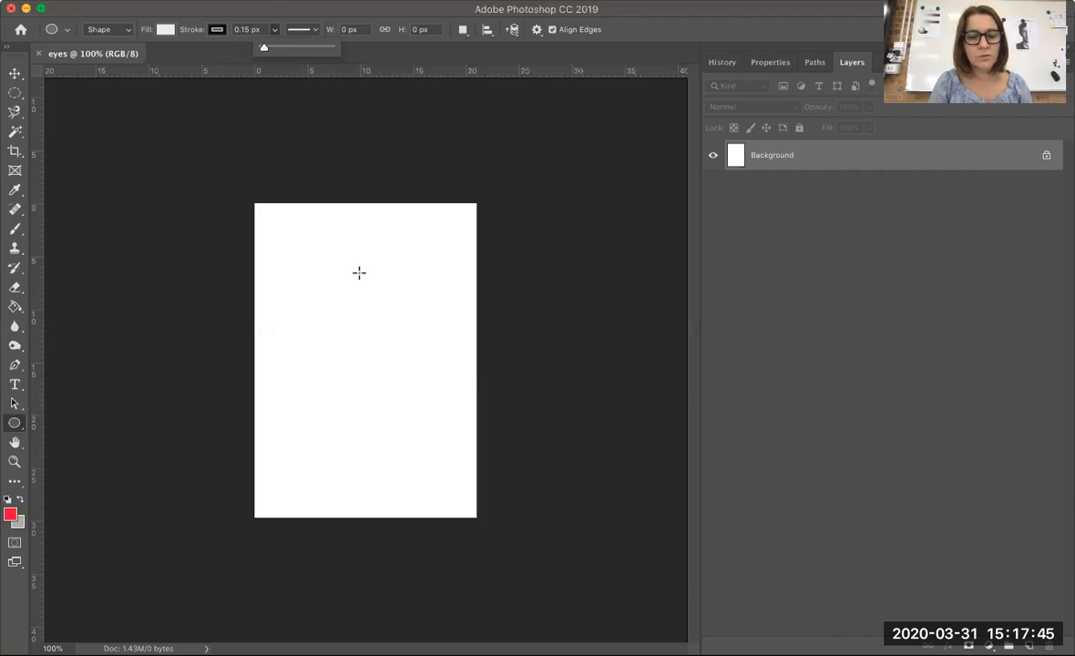
pyautogui.moveTo(356, 272); pyautogui.dragTo(435, 349)
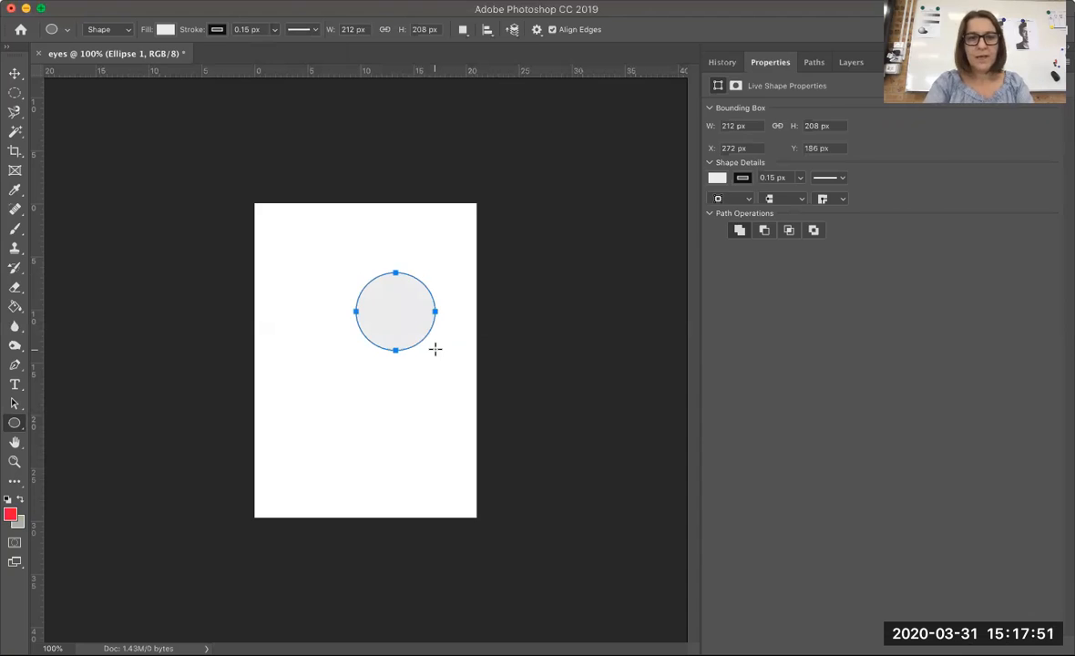
pyautogui.hotkey('ctrl', 'z')
pyautogui.moveTo(339, 277); pyautogui.dragTo(391, 353)
pyautogui.hotkey('ctrl', 'z')
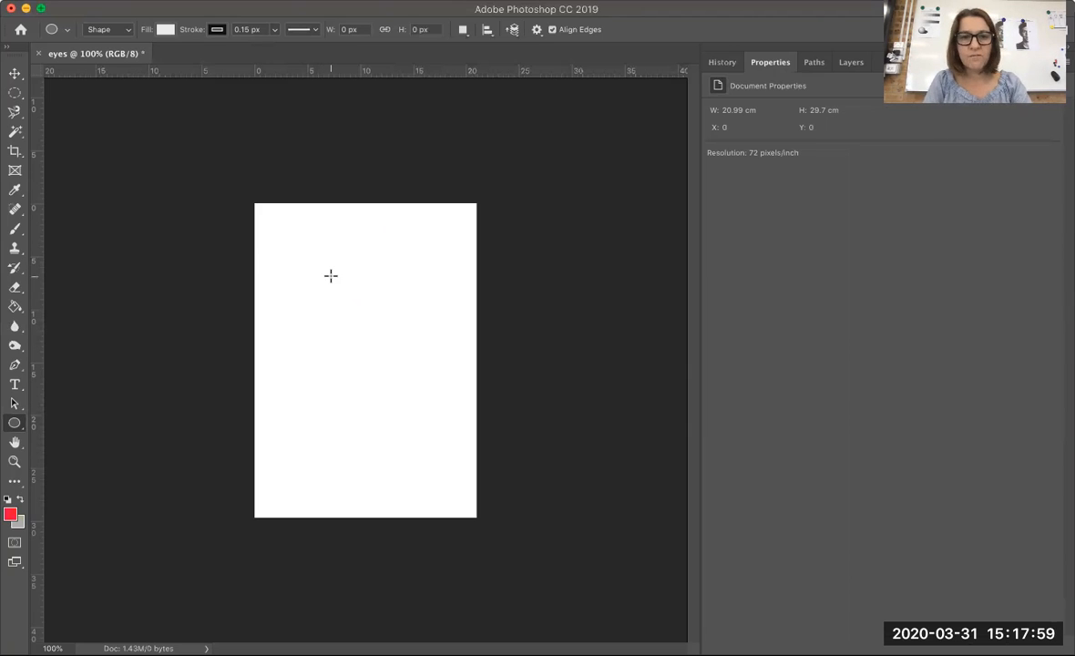
# - Draw a perfect circle about 6.2 cm in diameter in the upper middle of the page, then deselect it with the Move Tool
pyautogui.moveTo(330, 275); pyautogui.dragTo(396, 357)
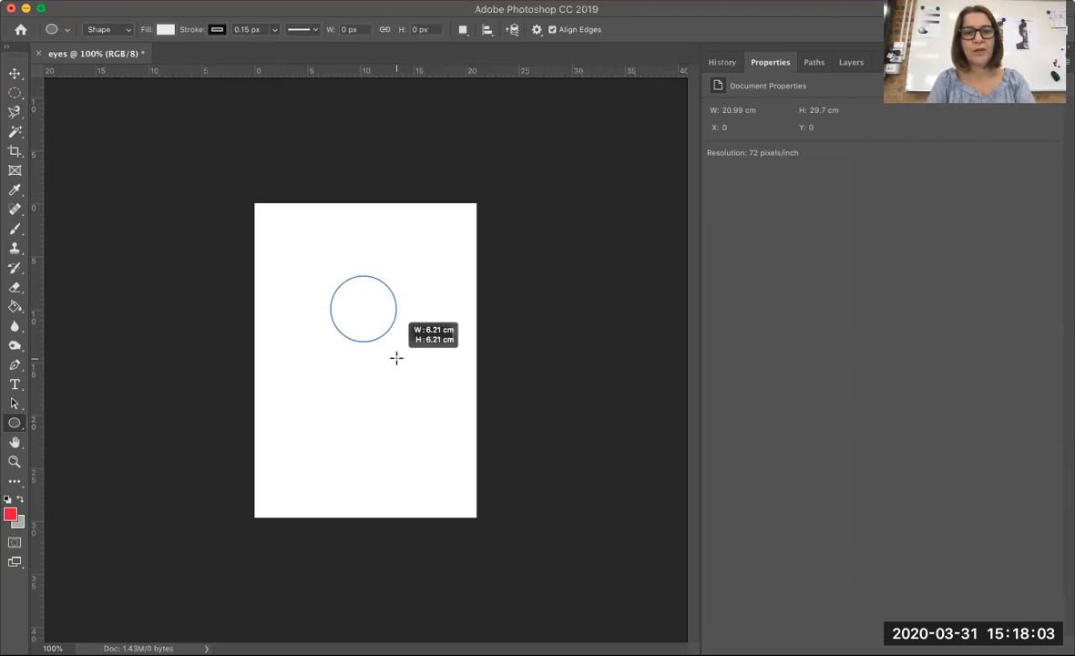
pyautogui.moveTo(397, 357); pyautogui.dragTo(396, 357)
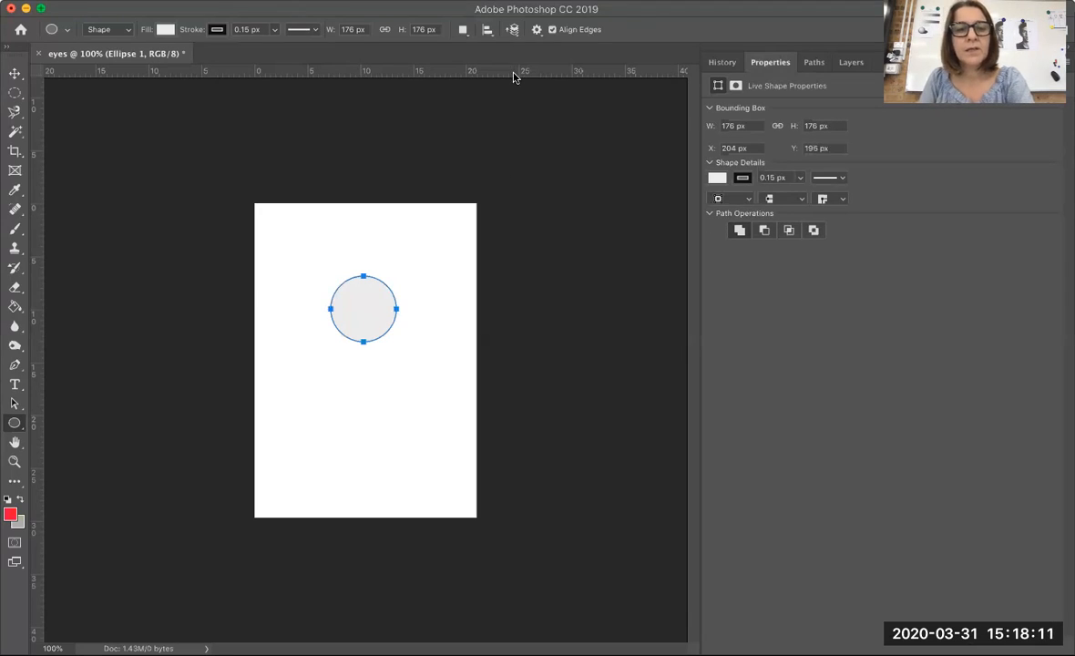
pyautogui.click(15, 74)
pyautogui.click(368, 238)
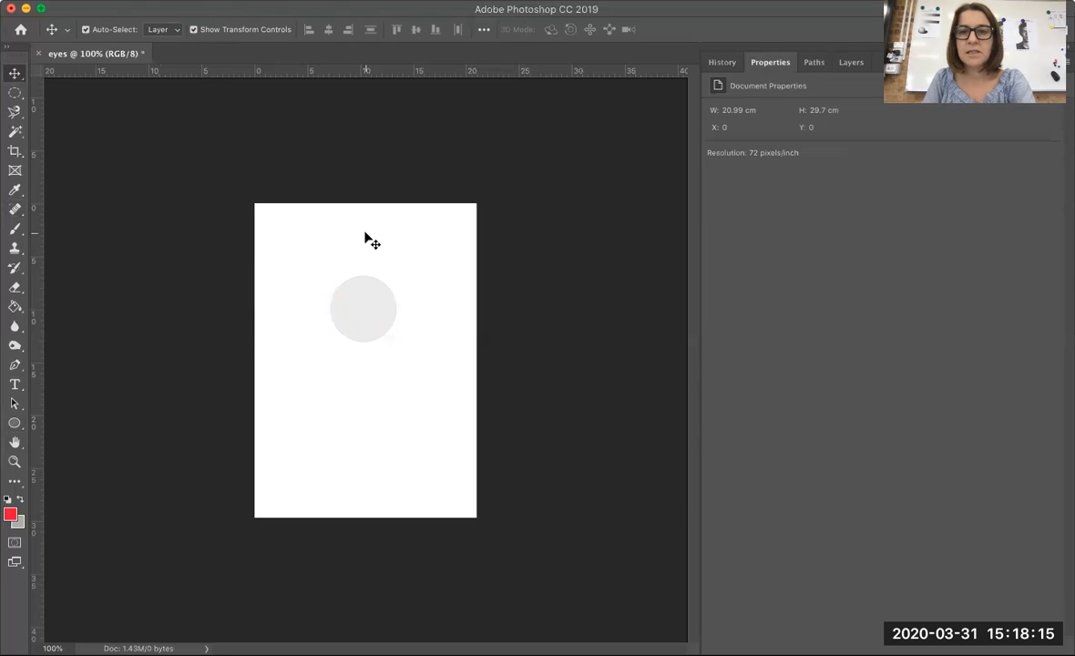
# - Unlock the Background layer and delete it so that only the ellipse layer remains
pyautogui.click(852, 61)
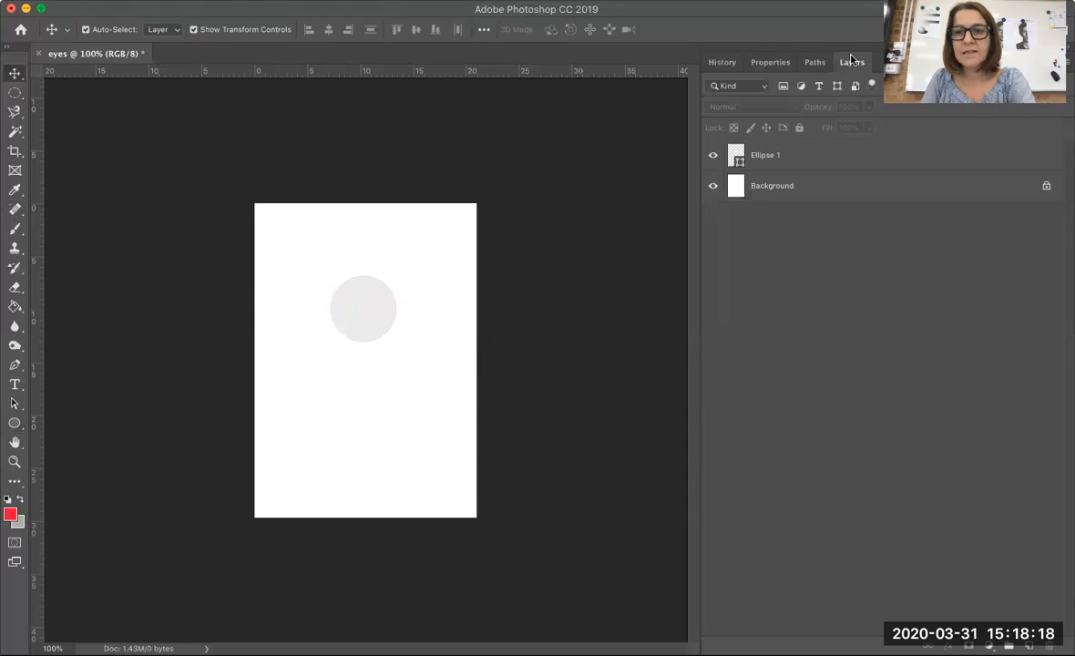
pyautogui.click(787, 155)
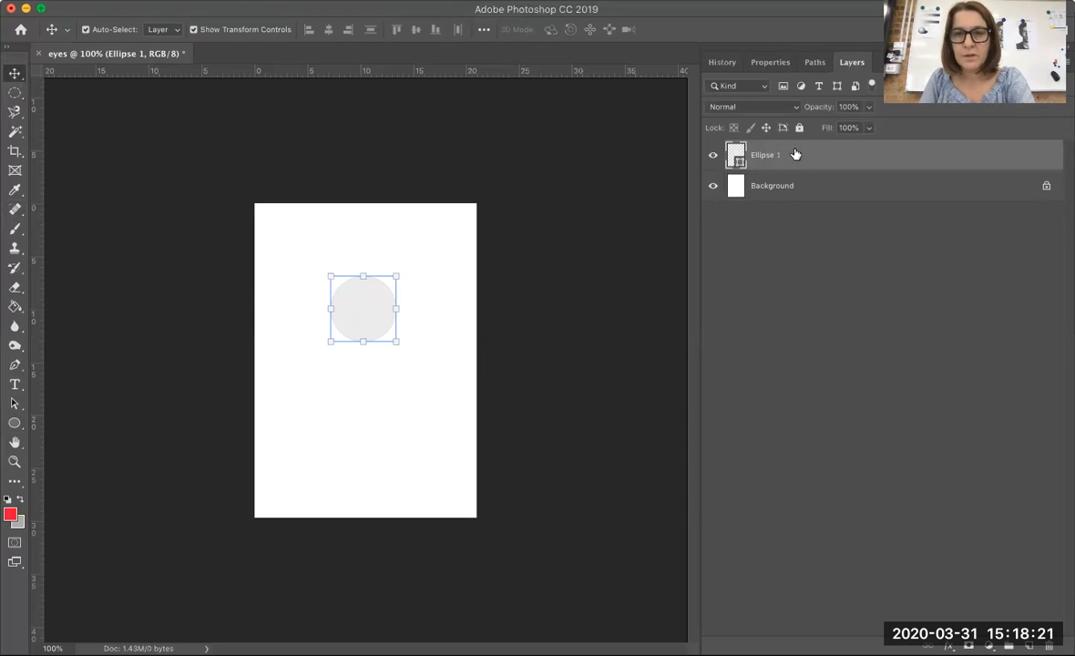
pyautogui.click(779, 190)
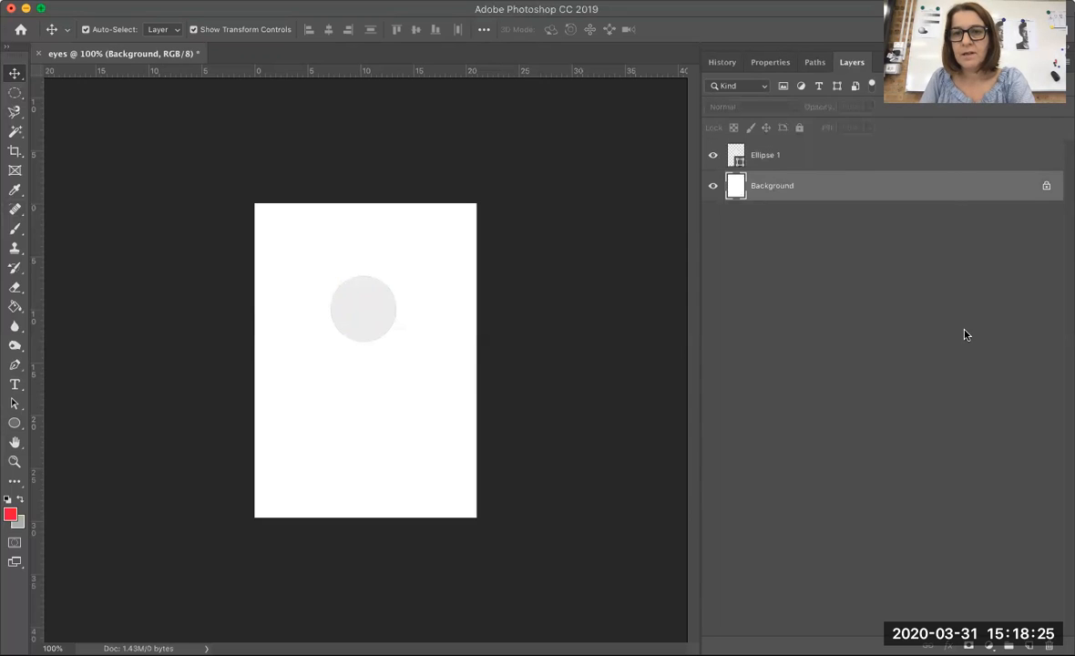
pyautogui.click(830, 161)
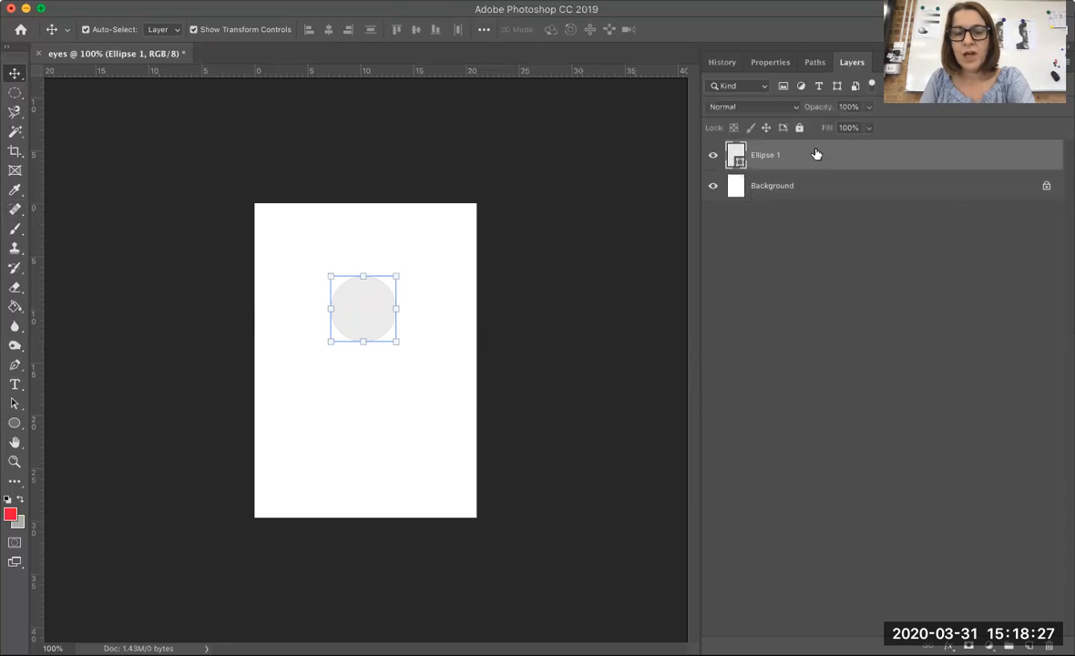
pyautogui.press('super+plus')
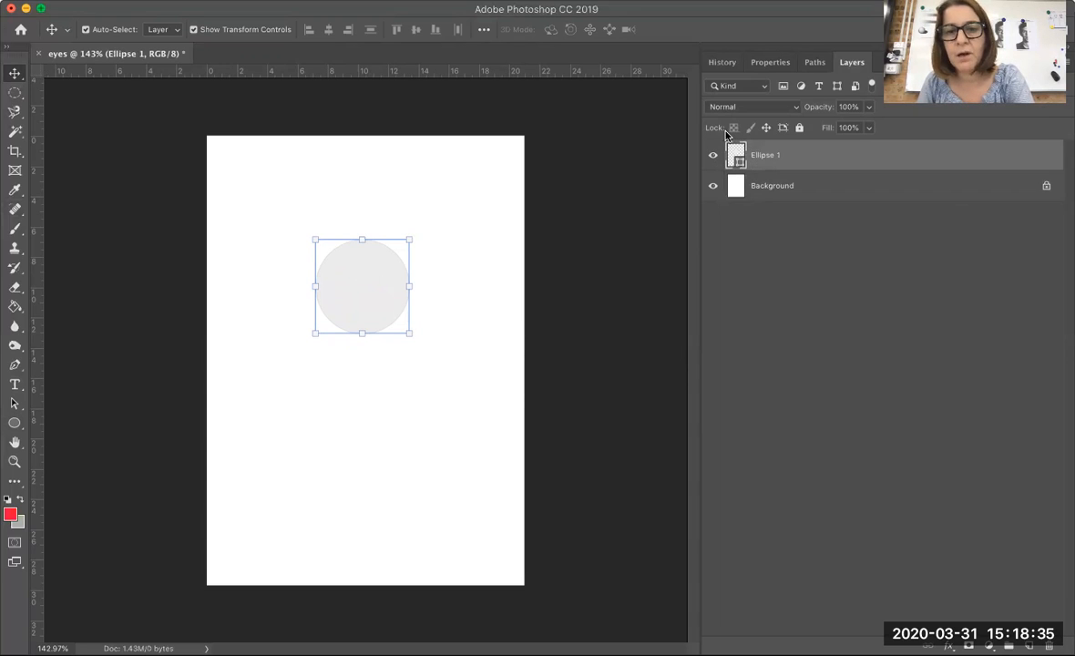
pyautogui.click(782, 186)
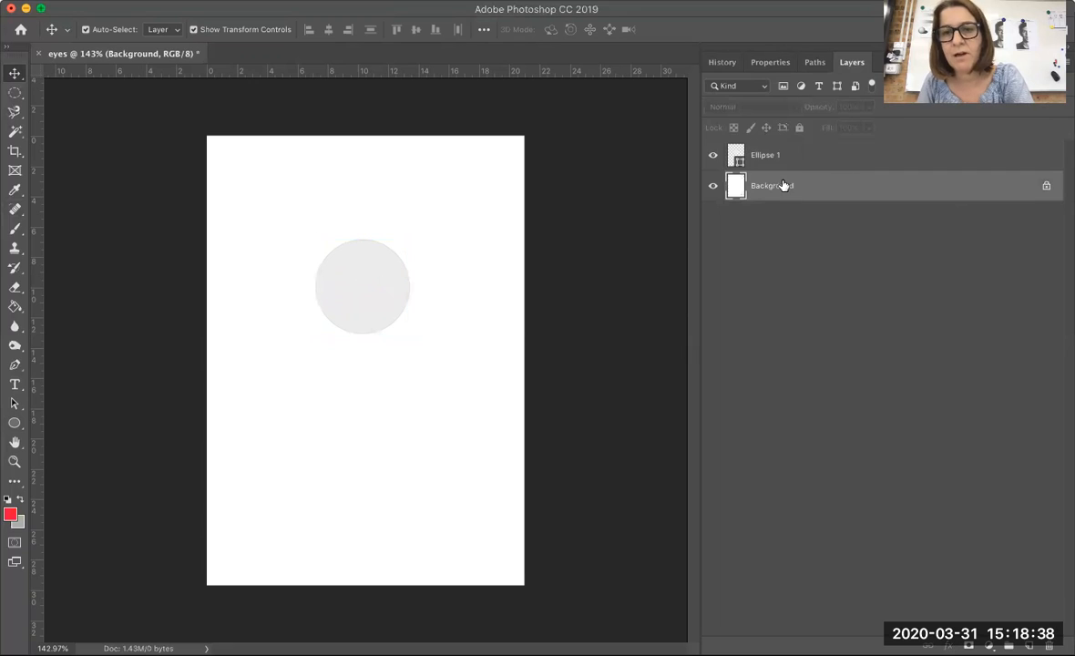
pyautogui.click(1045, 185)
pyautogui.moveTo(991, 185); pyautogui.dragTo(1049, 645)
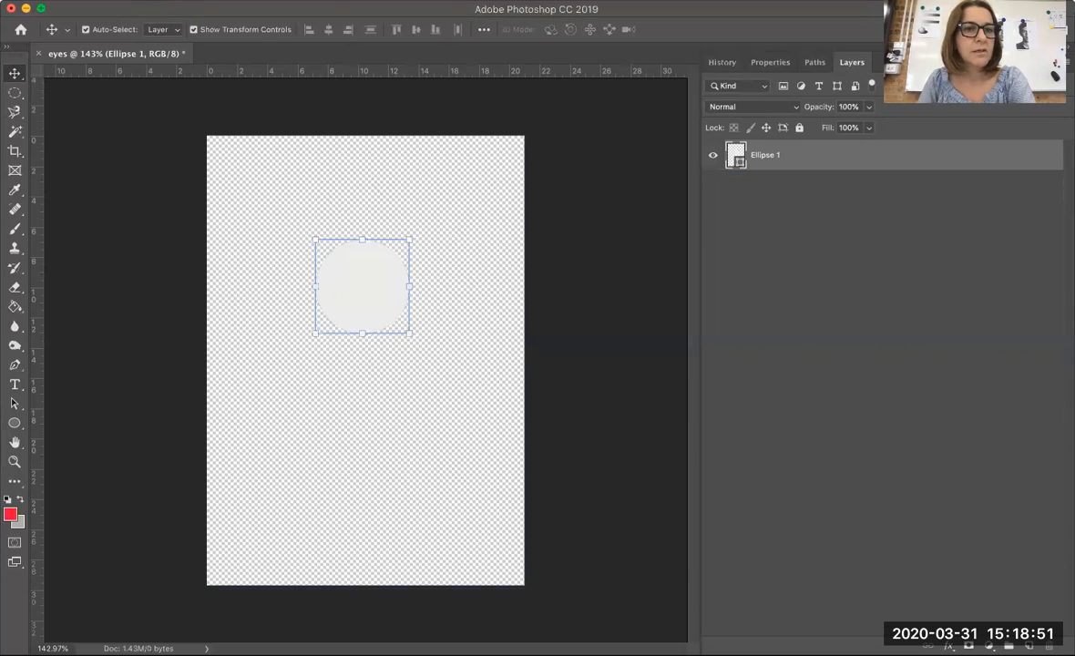
# - Begin saving the drawing as a copy in the 9dt folder, with PNG as the format
pyautogui.click(135, 0)
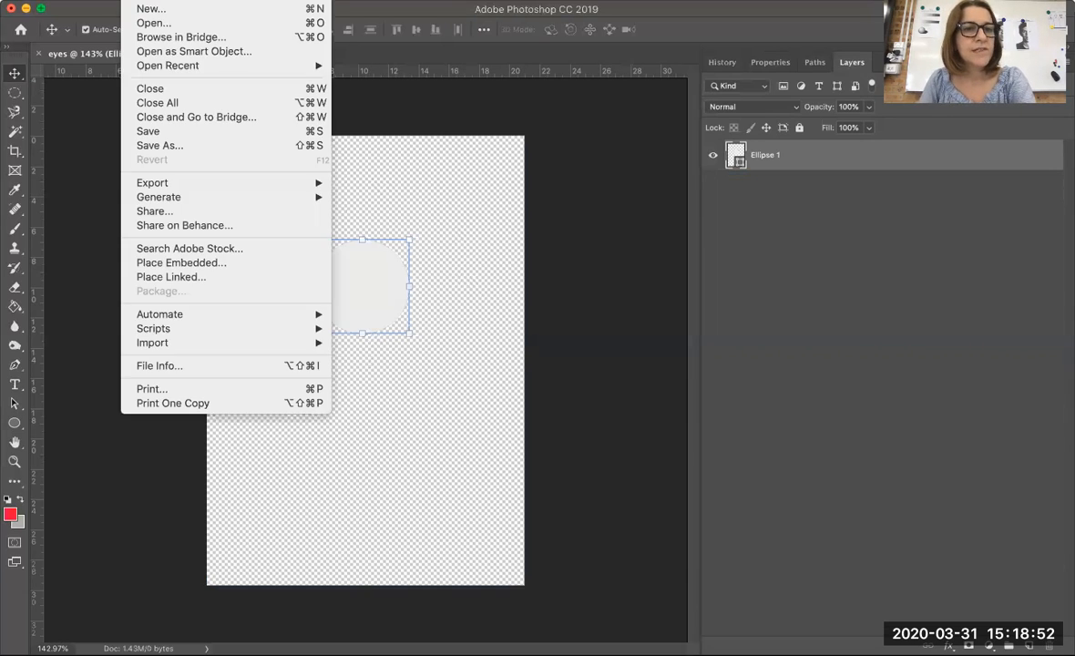
pyautogui.click(160, 146)
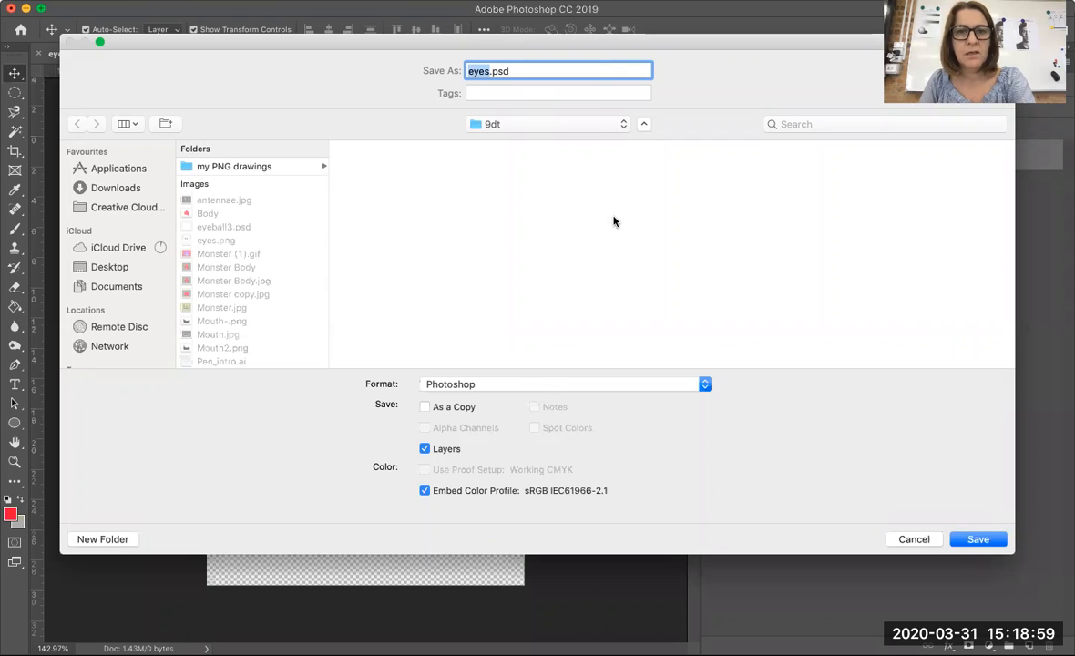
pyautogui.click(559, 126)
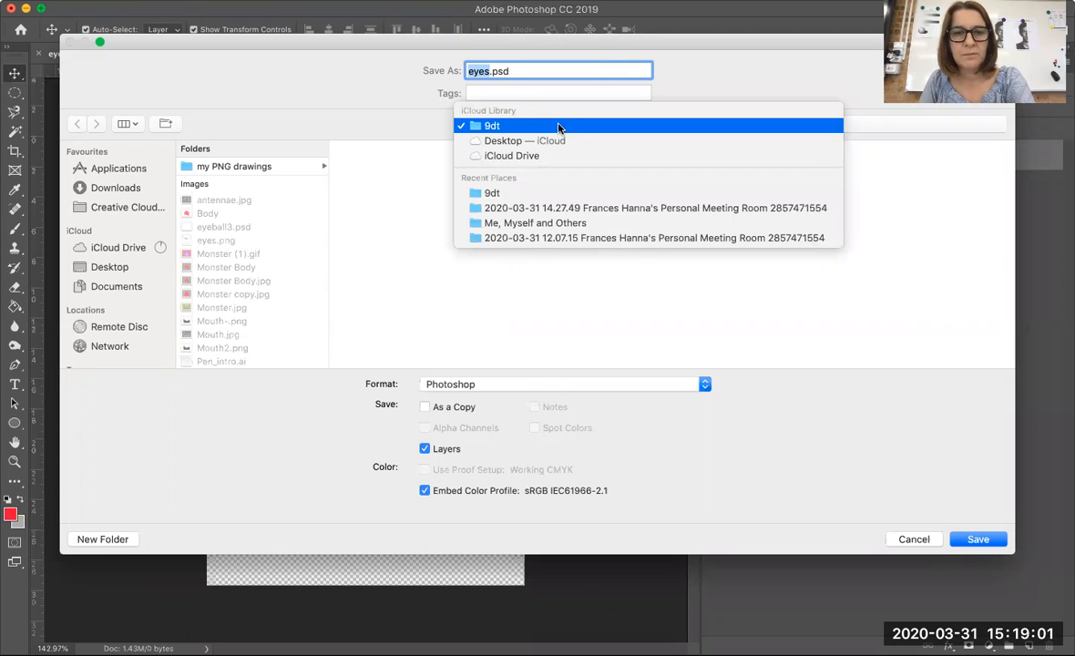
pyautogui.click(528, 126)
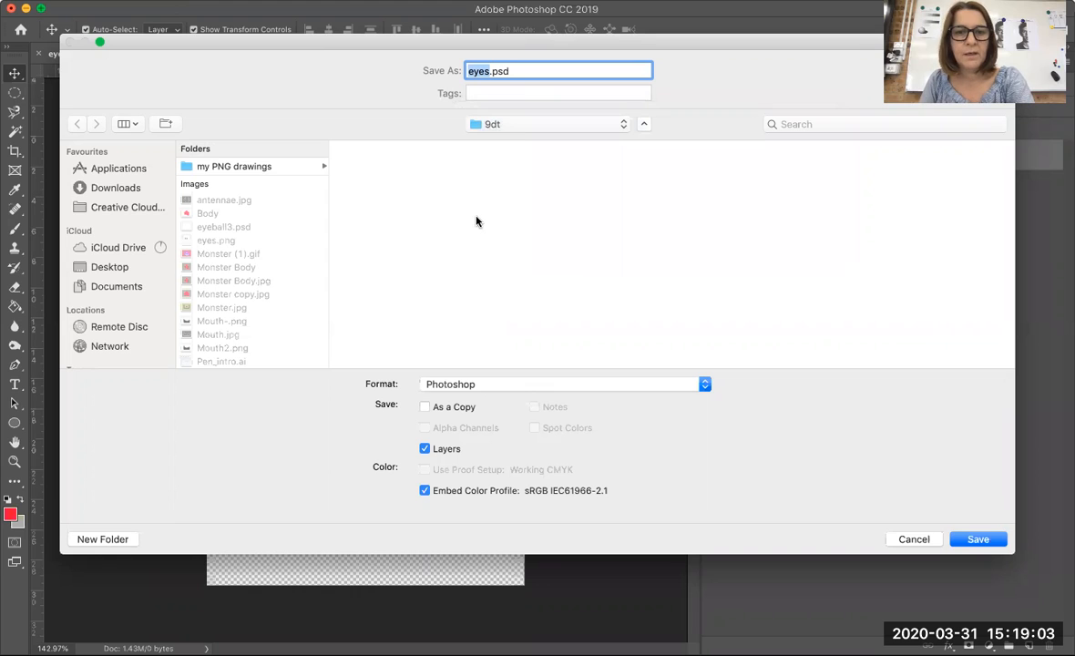
pyautogui.click(537, 392)
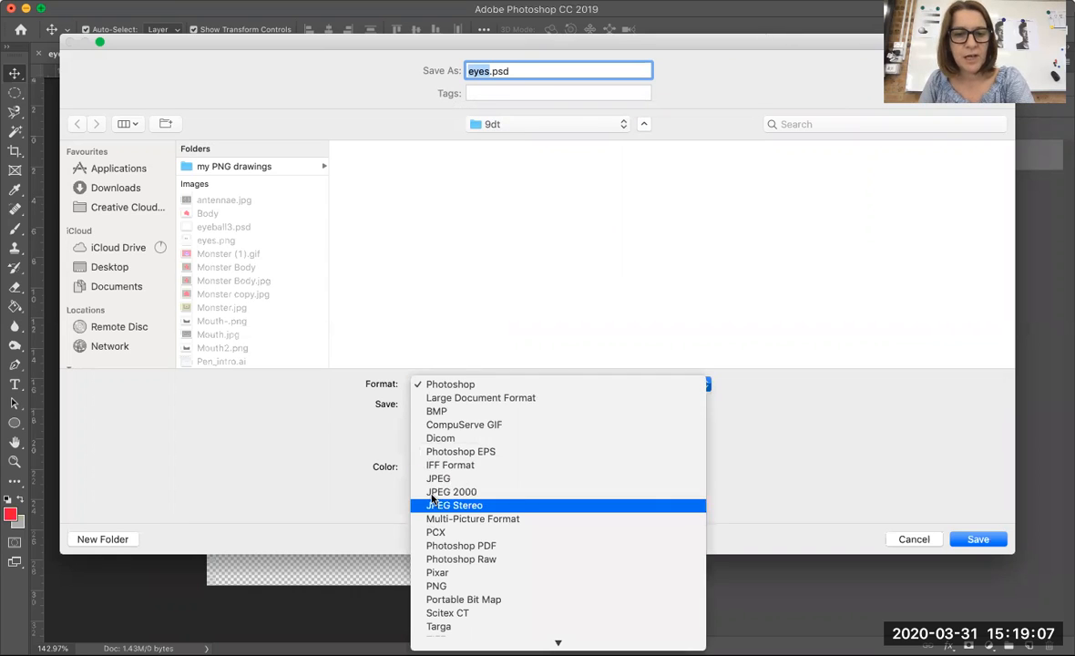
pyautogui.click(437, 586)
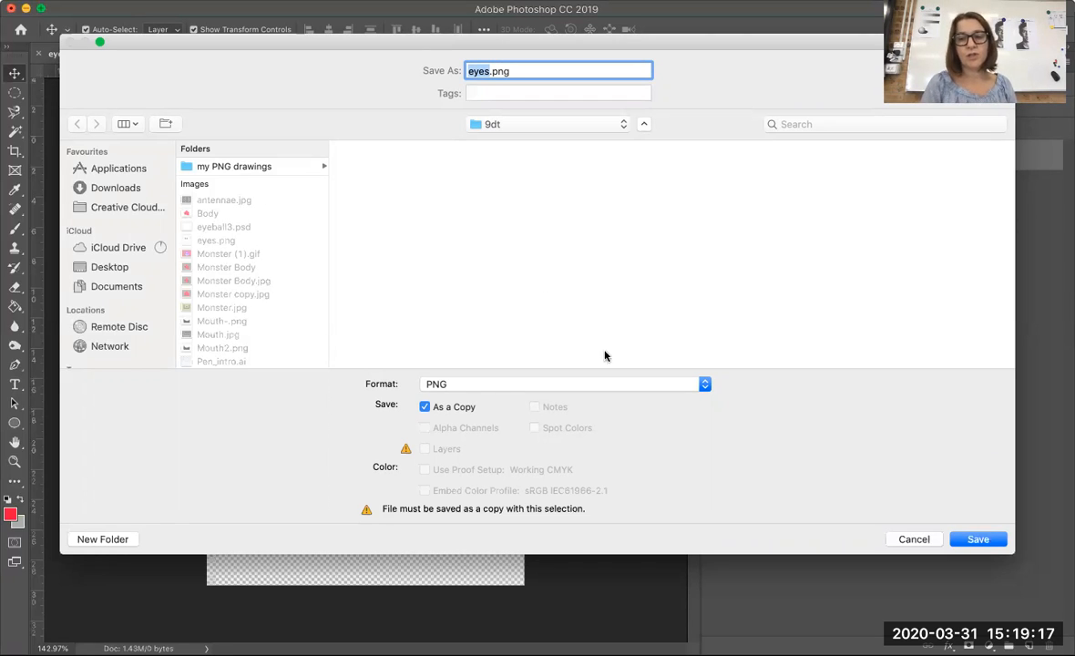
# - Name the copy eyes-1.png instead of replacing the existing file, and save it with the large file size option
pyautogui.click(970, 539)
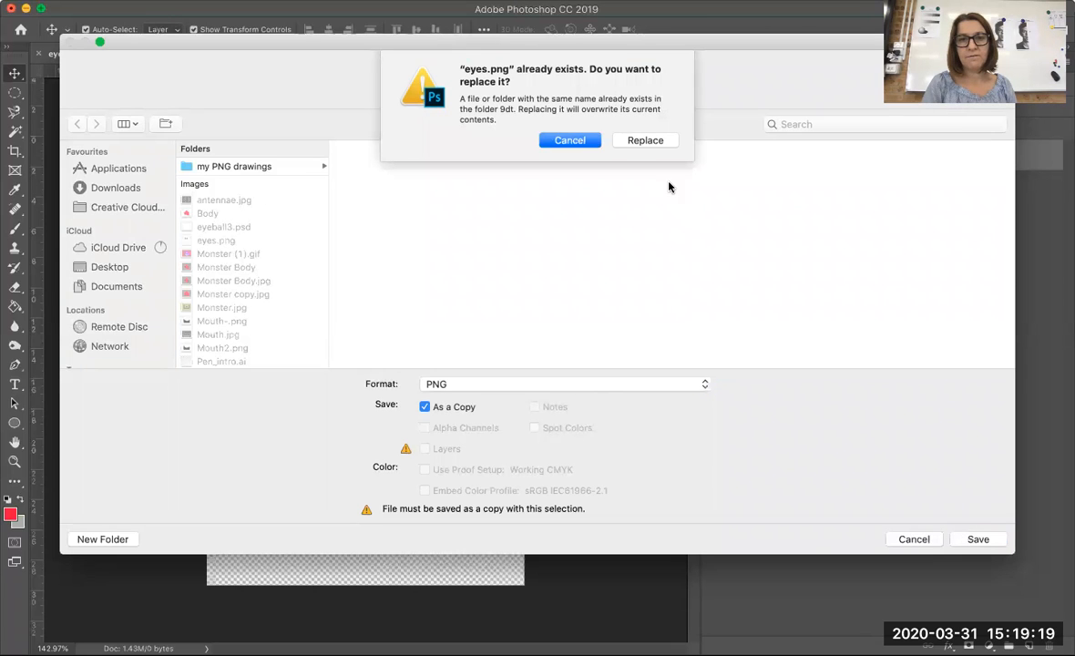
pyautogui.click(594, 146)
pyautogui.click(489, 72)
pyautogui.write('-')
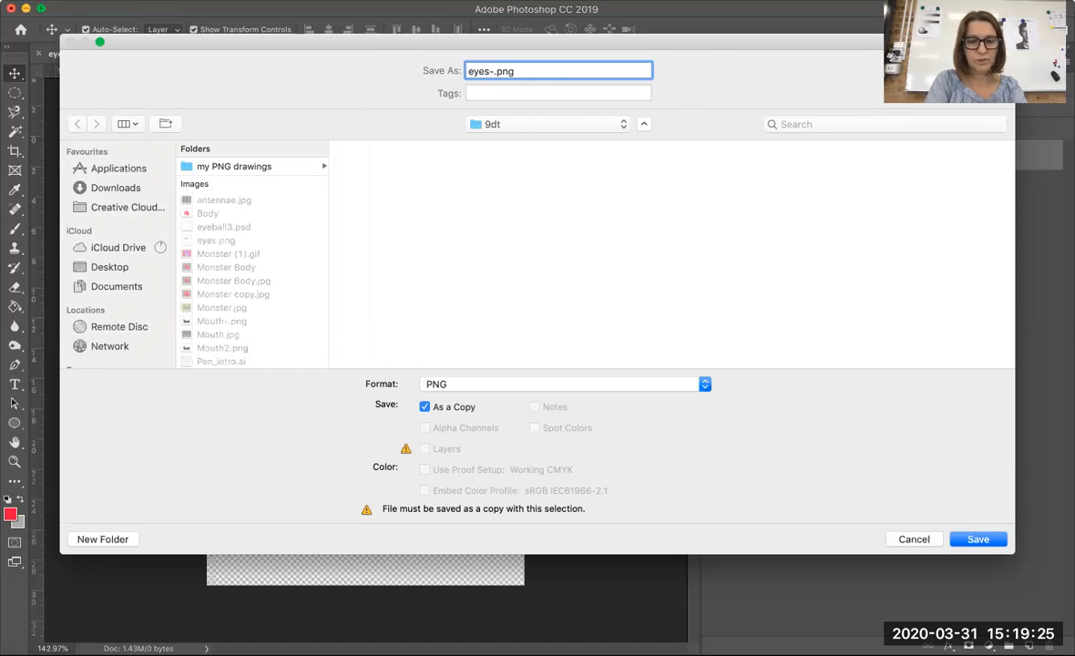
pyautogui.write('1')
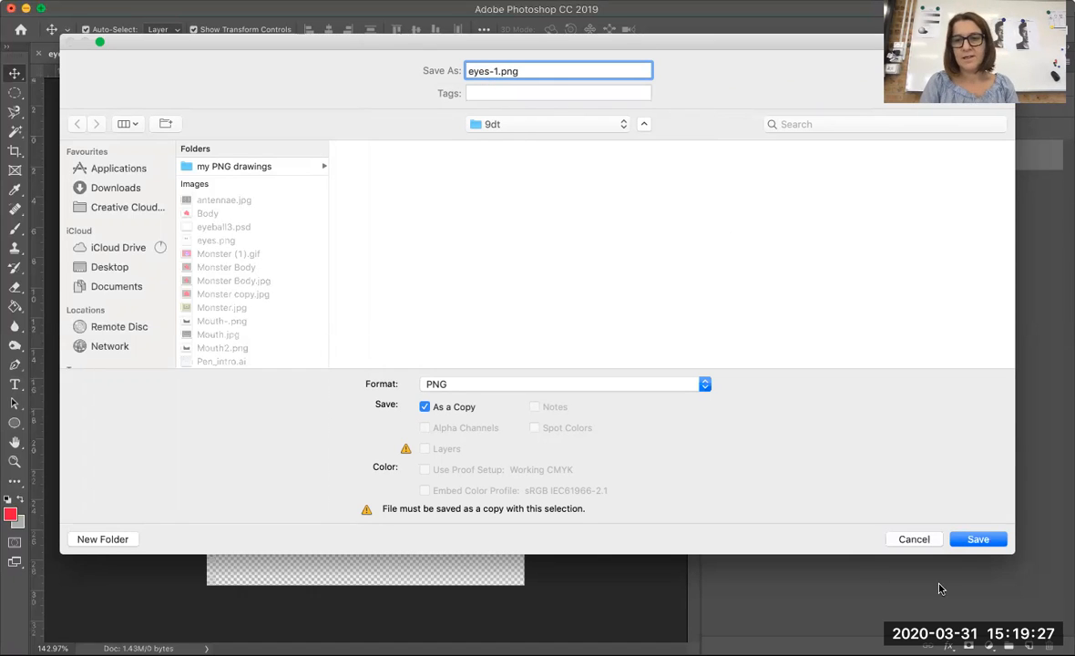
pyautogui.click(976, 540)
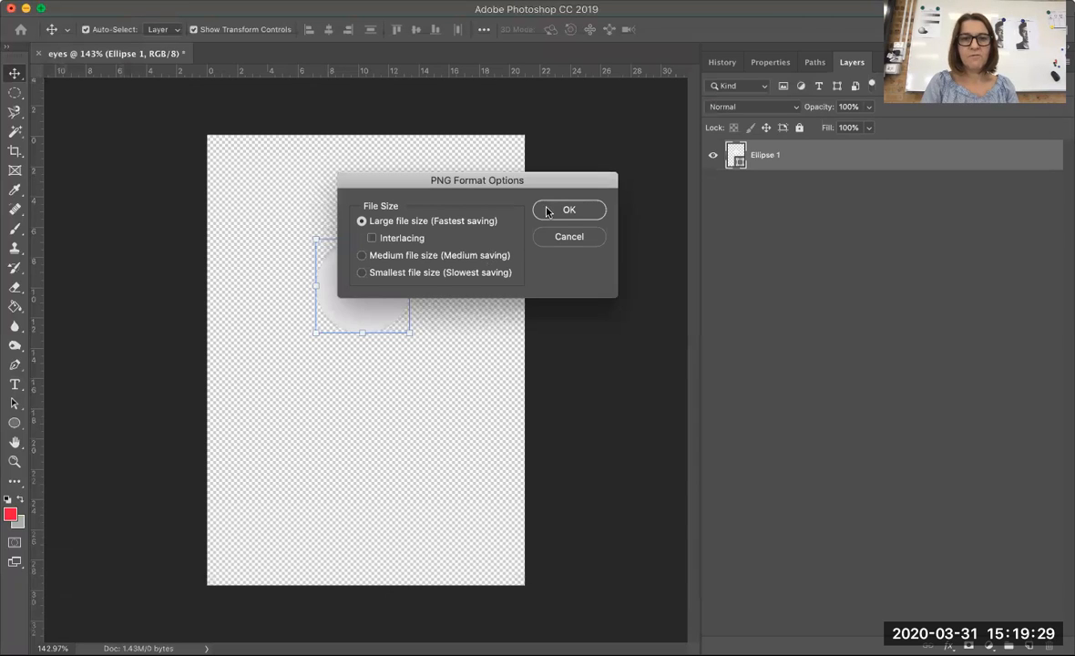
pyautogui.click(564, 212)
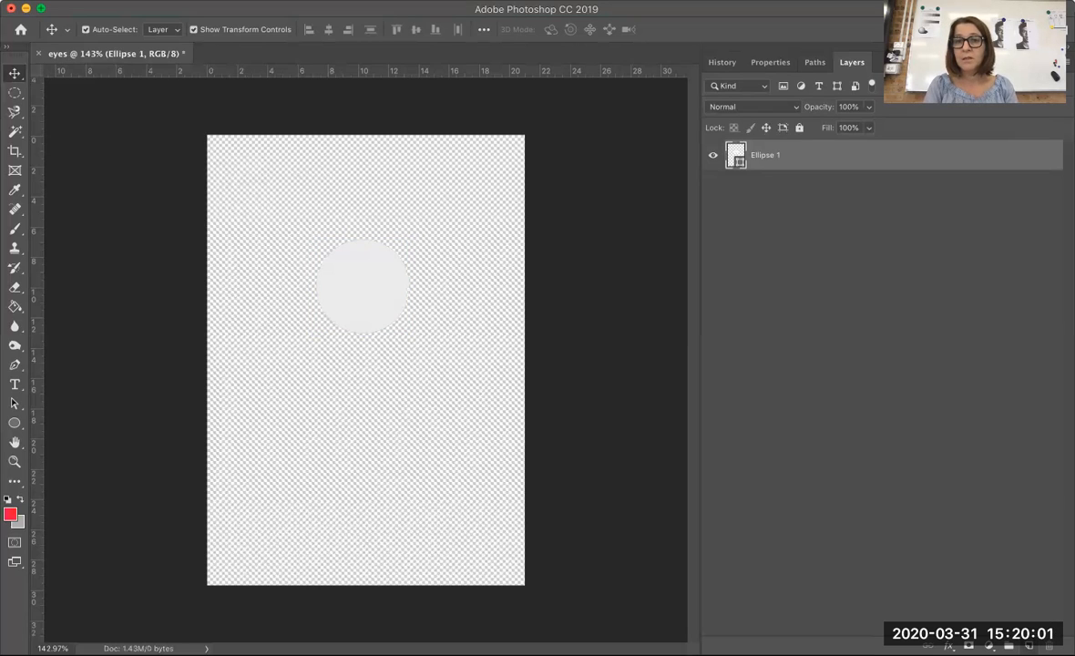
# - Add a new layer and set the Ellipse Tool to a black fill with no stroke
pyautogui.click(1029, 645)
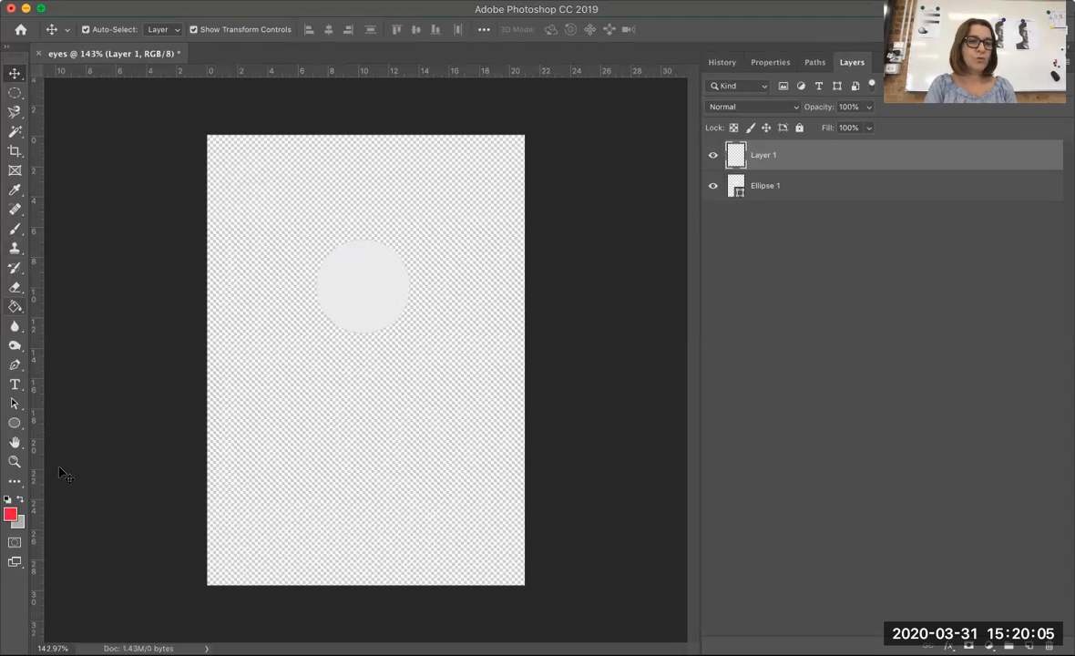
pyautogui.click(14, 423)
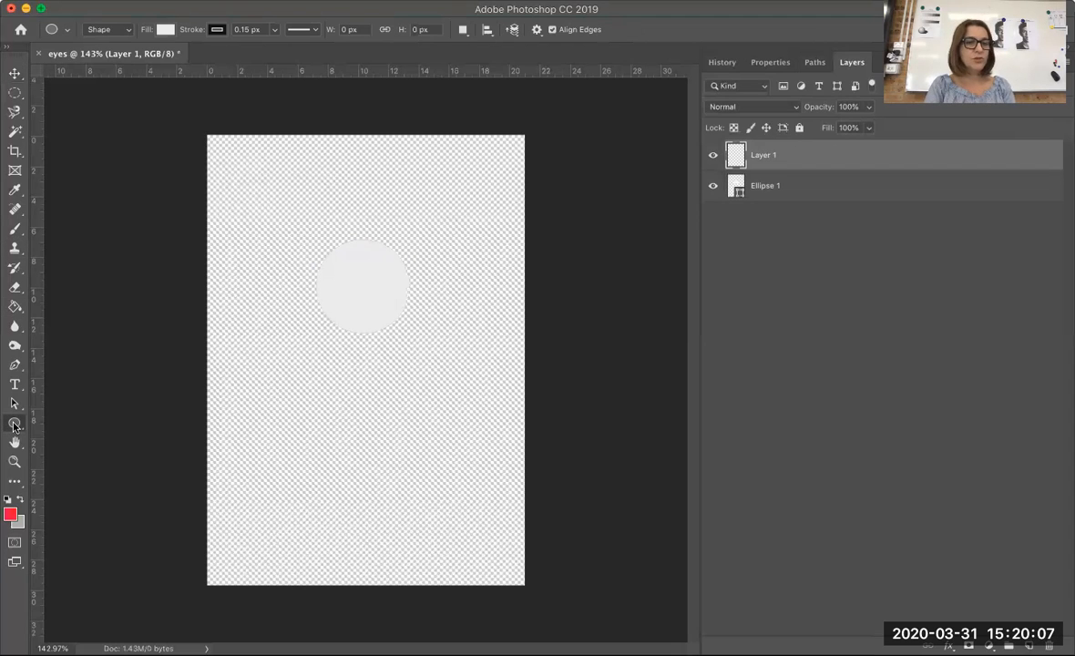
pyautogui.click(166, 30)
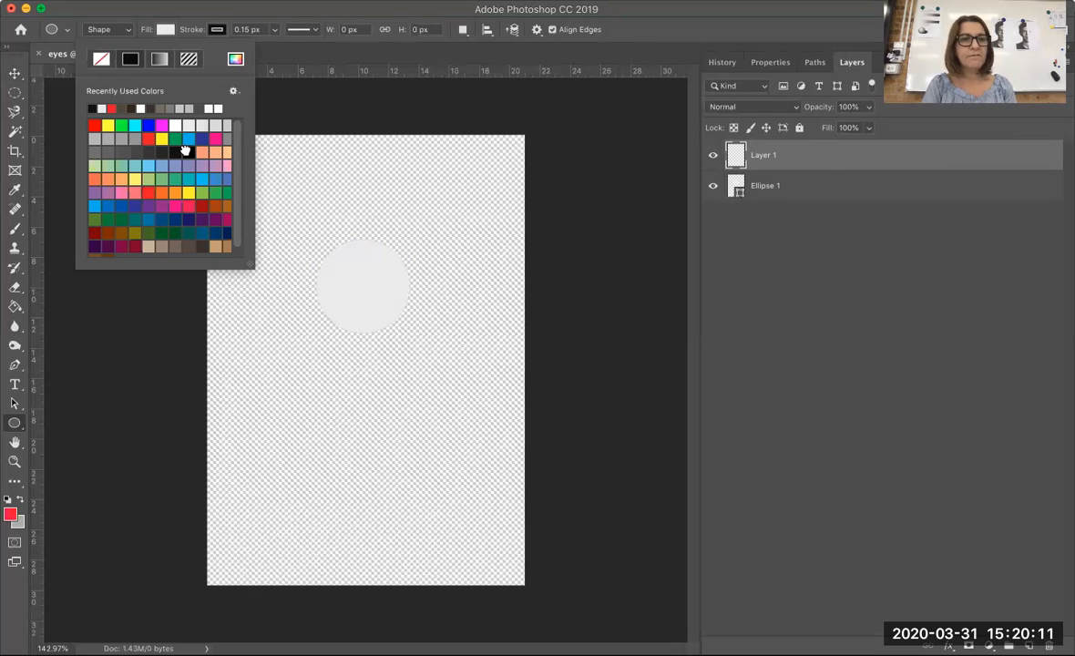
pyautogui.click(186, 151)
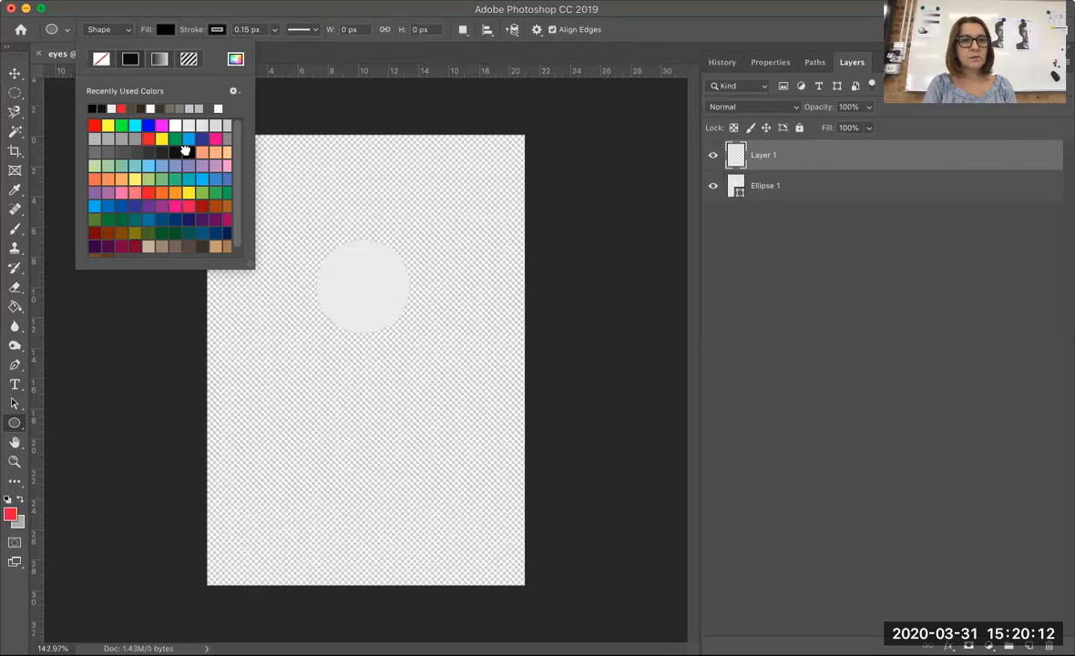
pyautogui.click(219, 30)
pyautogui.click(151, 59)
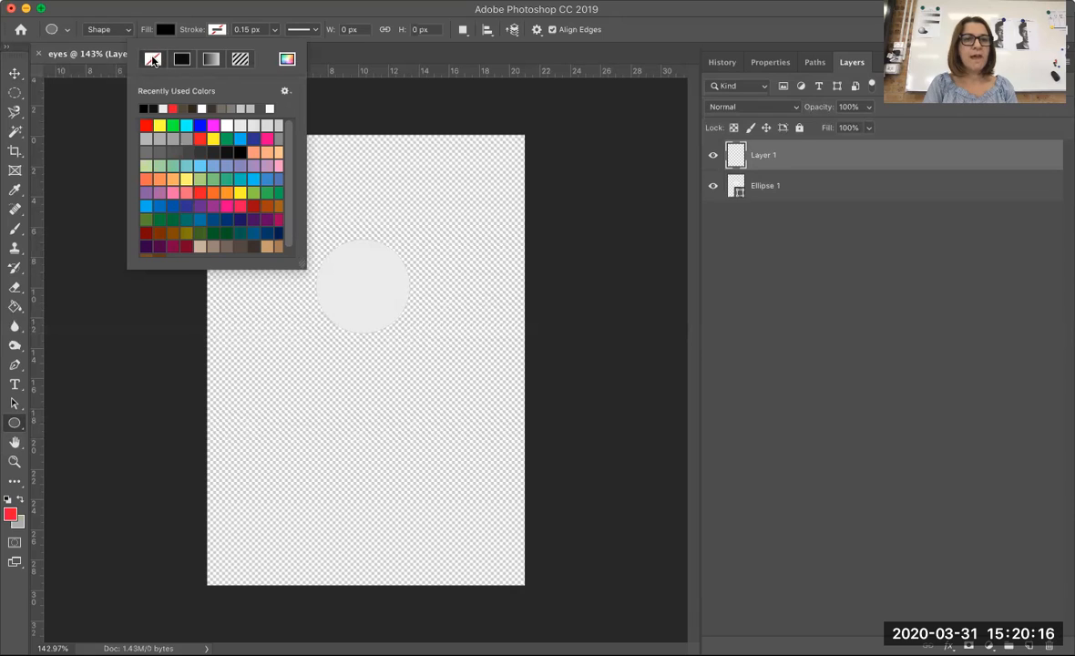
# - Draw a black pupil circle about 52 px in diameter slightly left of the eyeball's centre, then deselect it with the Move Tool
pyautogui.click(335, 274)
pyautogui.moveTo(334, 273); pyautogui.dragTo(362, 303)
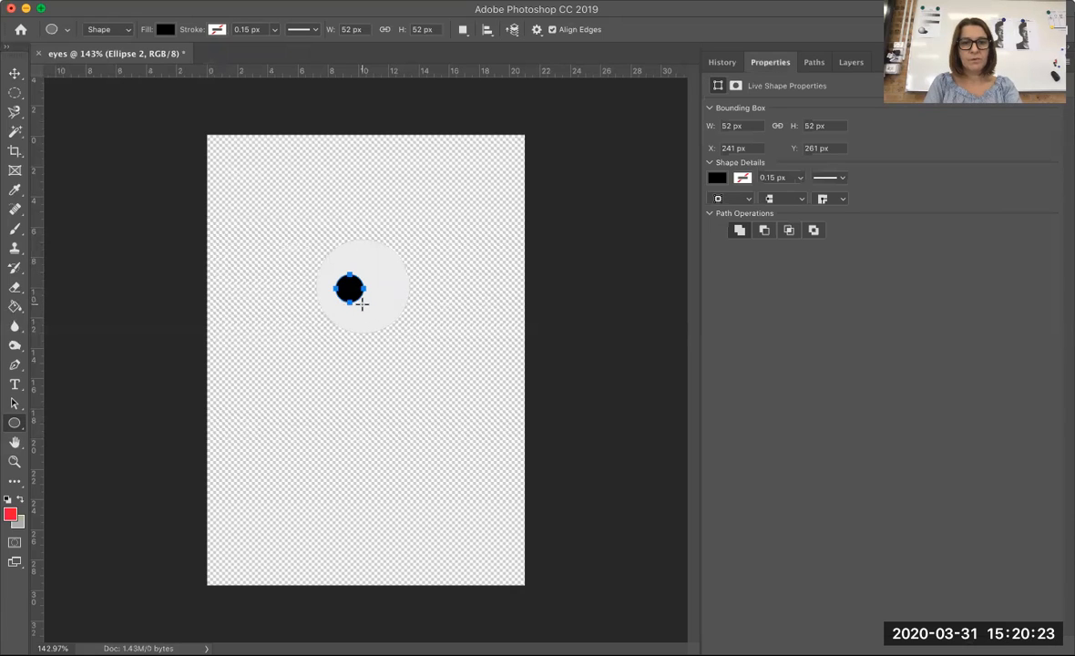
pyautogui.click(278, 164)
pyautogui.click(489, 337)
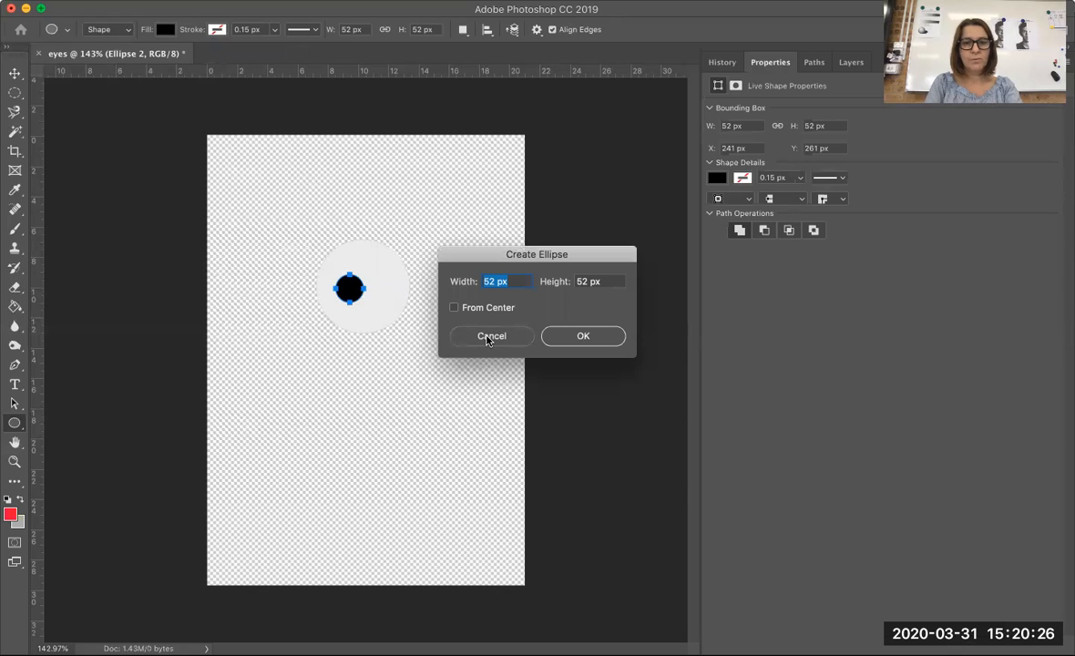
pyautogui.click(14, 74)
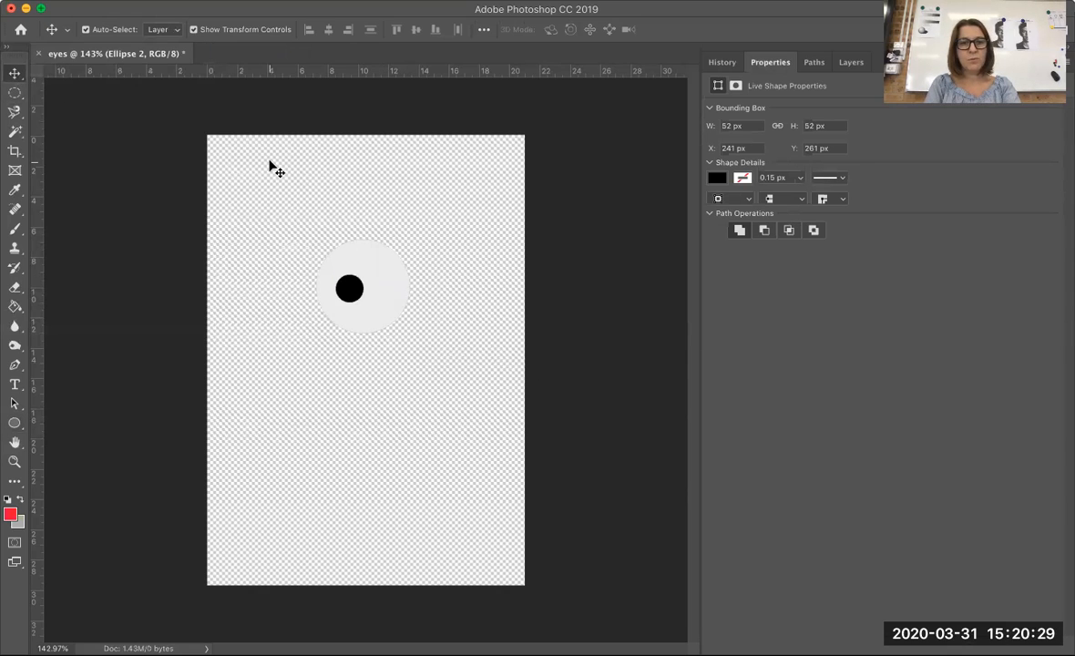
pyautogui.click(535, 300)
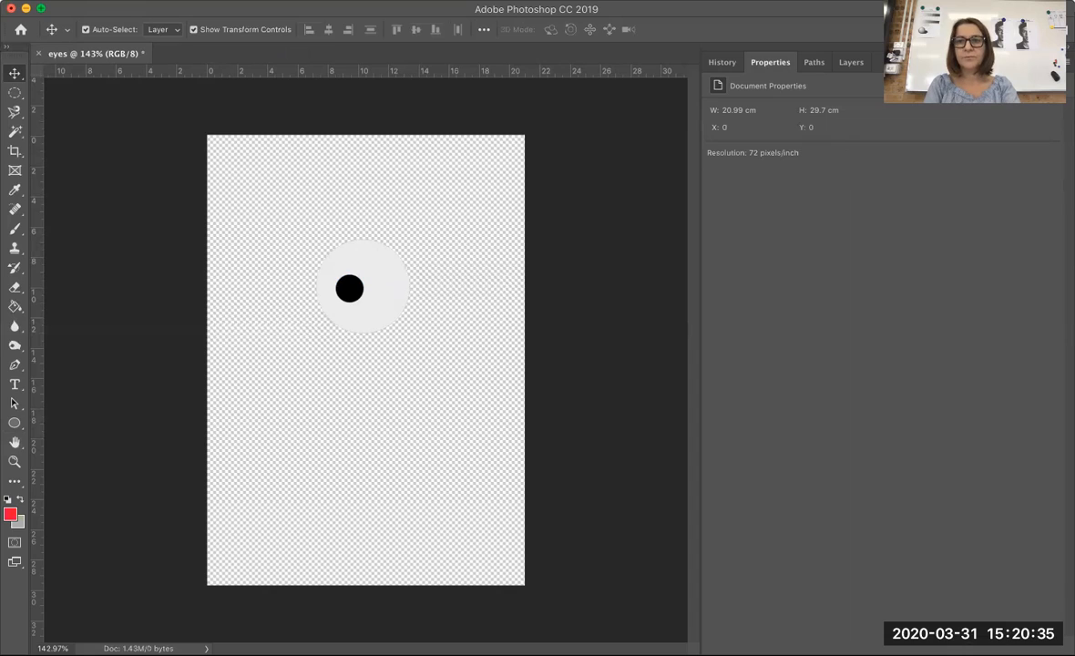
# - Check the pupil layer by switching the visibility of Ellipse 2 off and on, then select and deselect it
pyautogui.click(853, 63)
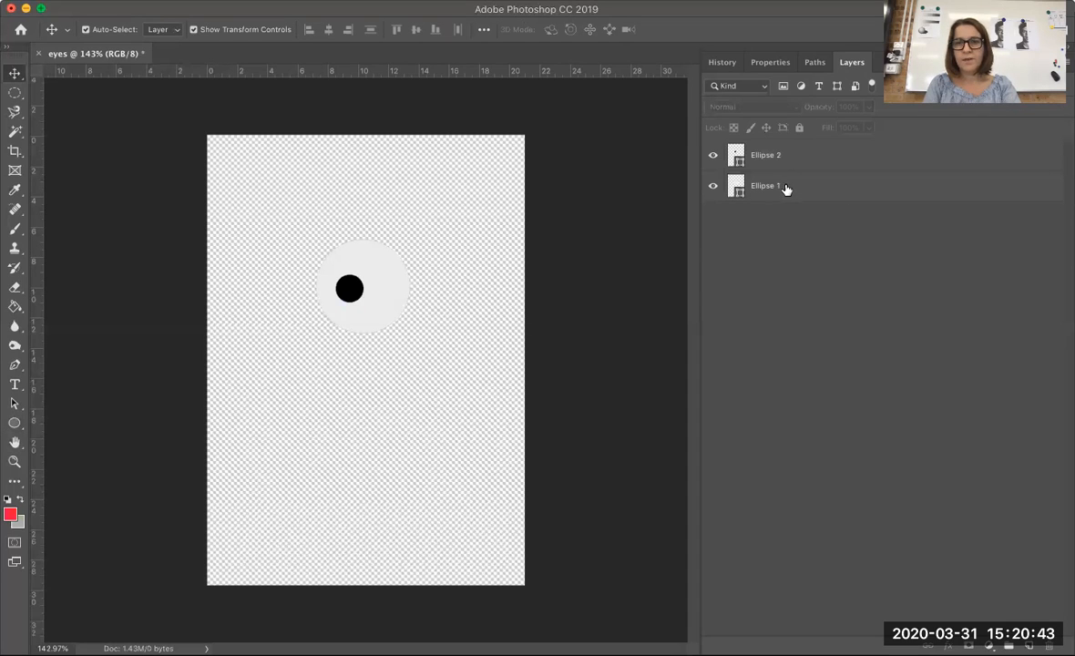
pyautogui.click(711, 156)
pyautogui.click(711, 156)
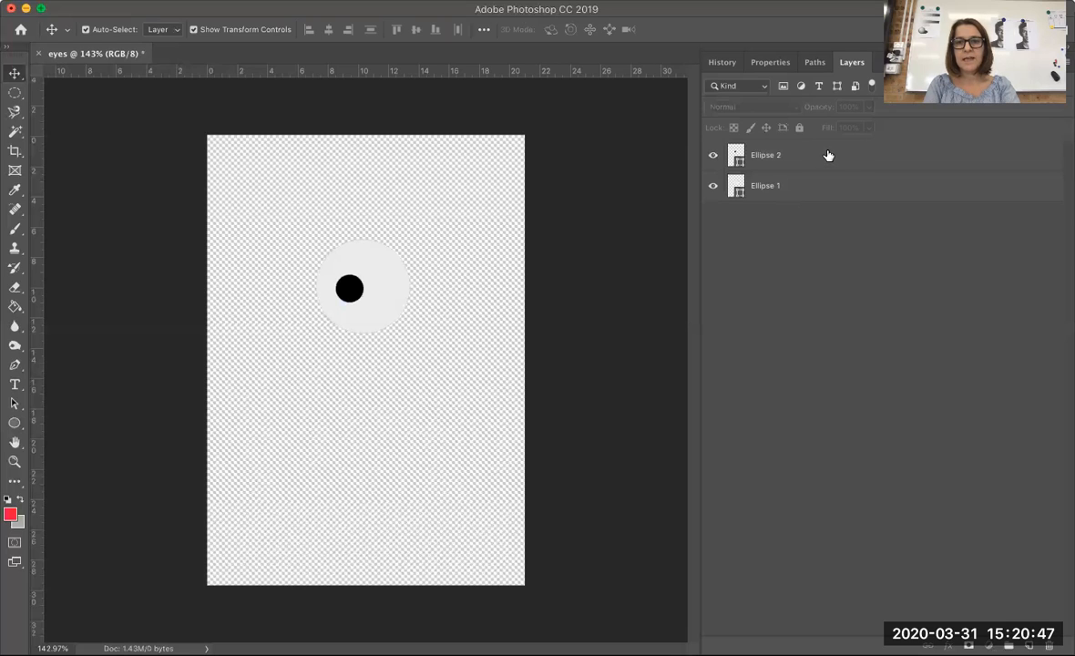
pyautogui.click(828, 156)
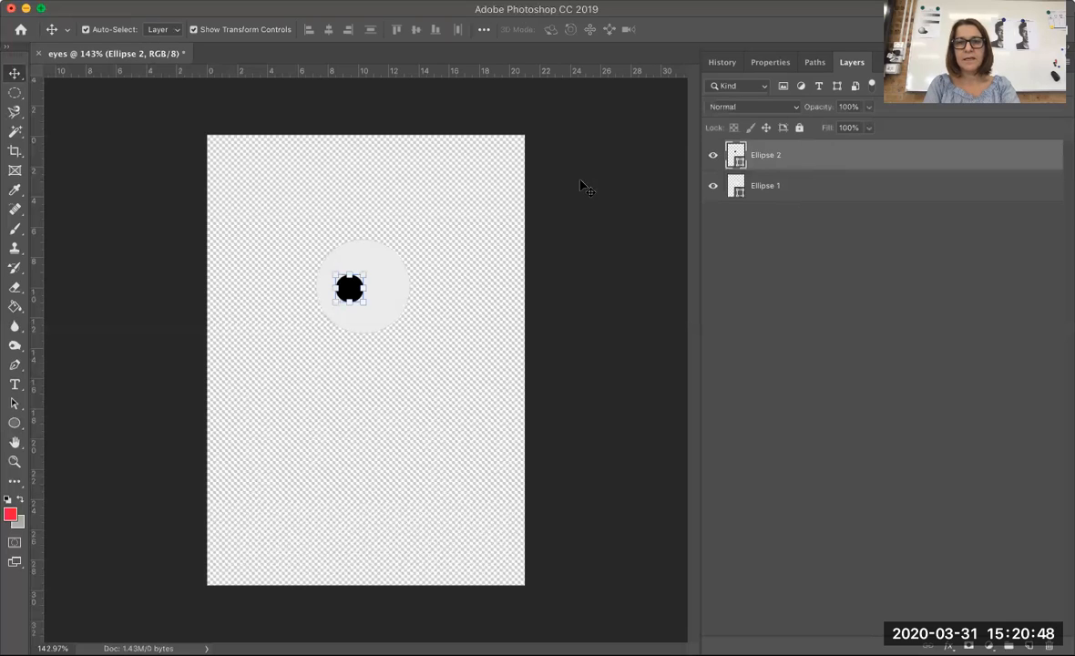
pyautogui.click(779, 262)
# - Begin saving the drawing as a new file under the name eyeballs_1
pyautogui.click(134, 1)
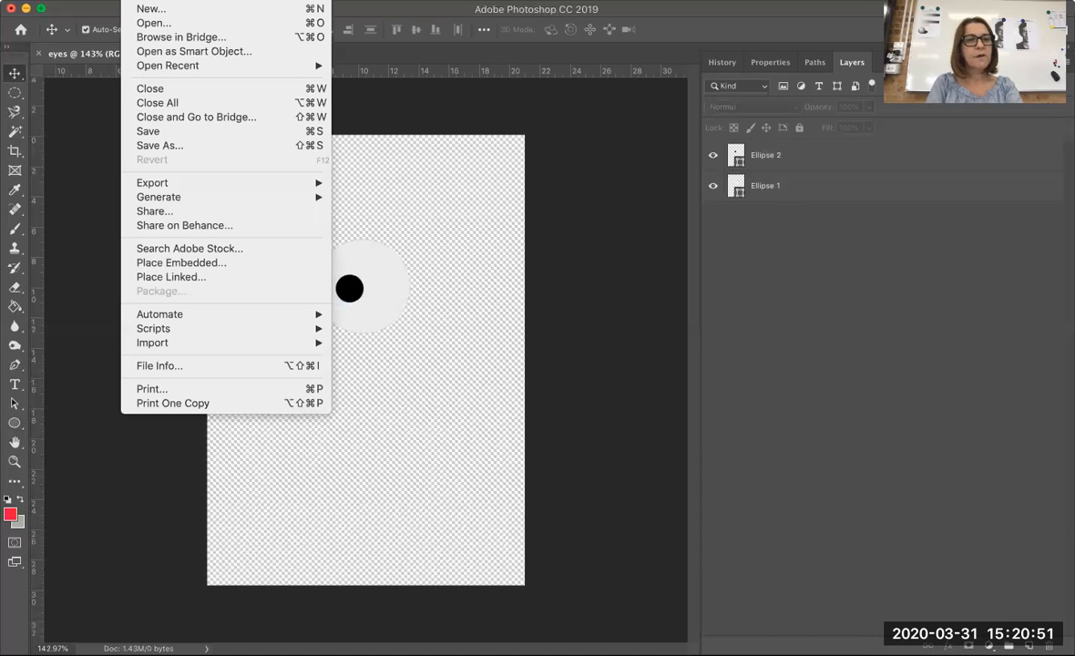
pyautogui.click(162, 145)
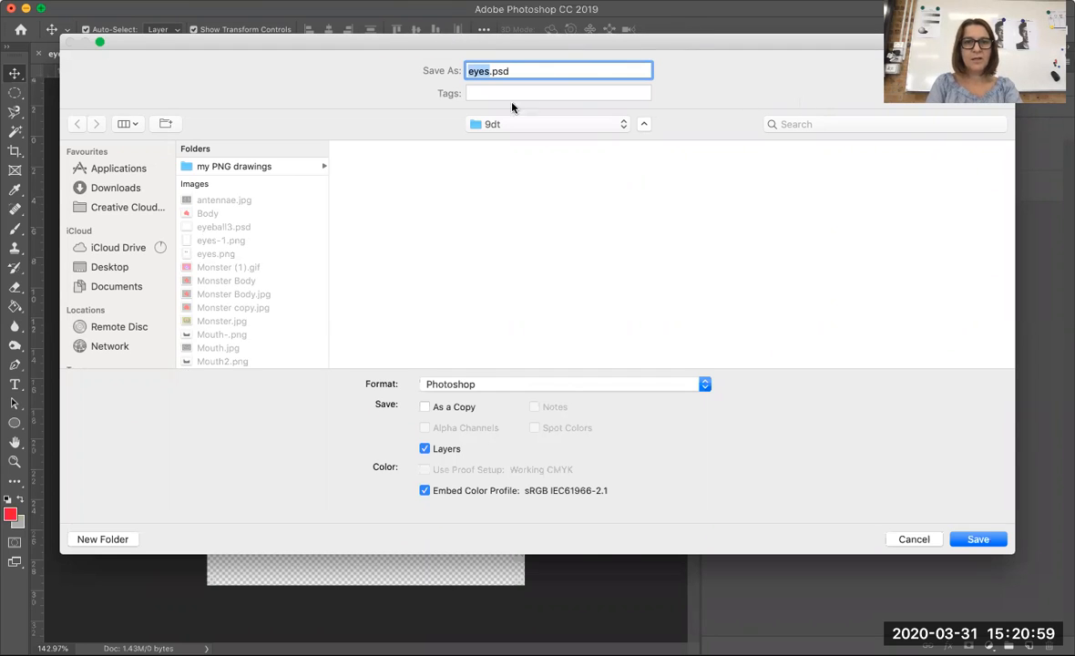
pyautogui.press('Right')
pyautogui.press('BackSpace')
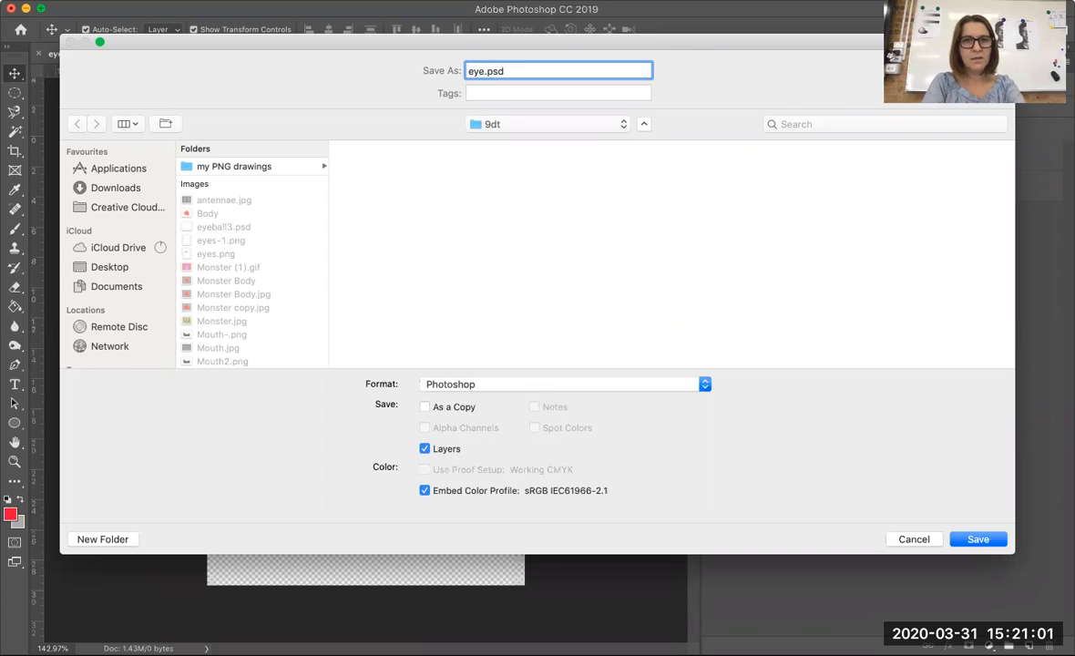
pyautogui.write('balls')
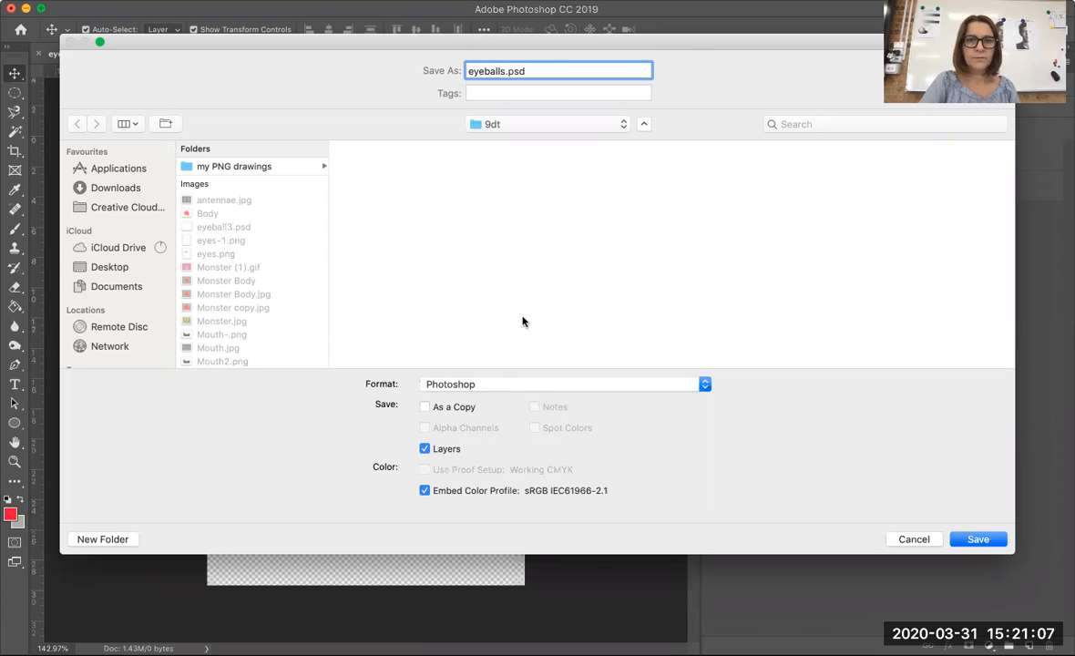
pyautogui.click(497, 385)
pyautogui.click(506, 80)
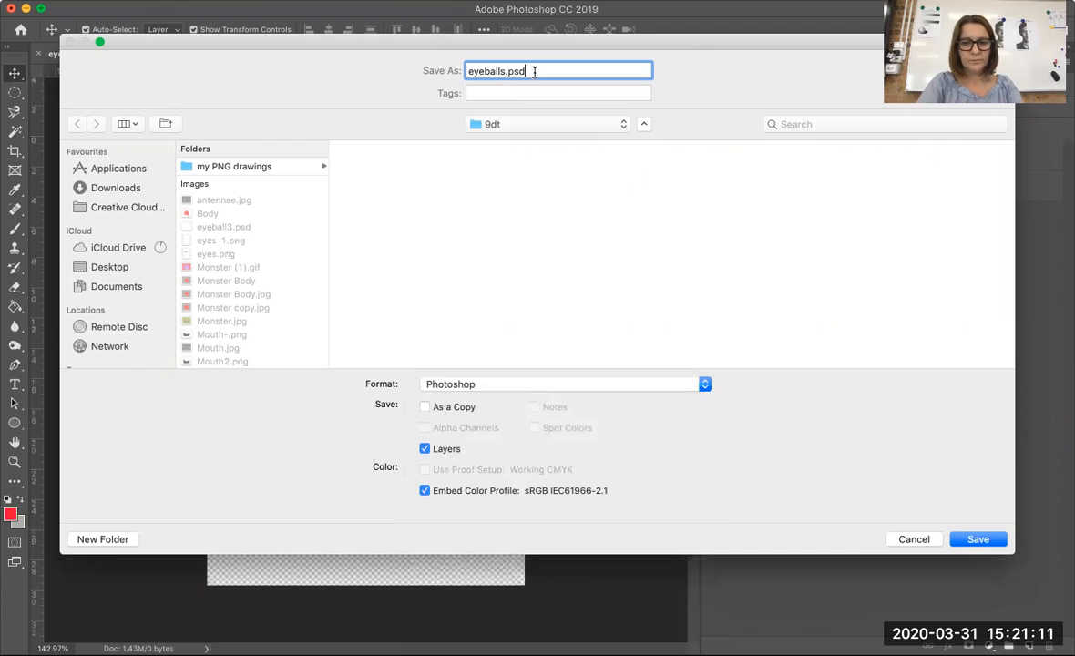
pyautogui.write('_')
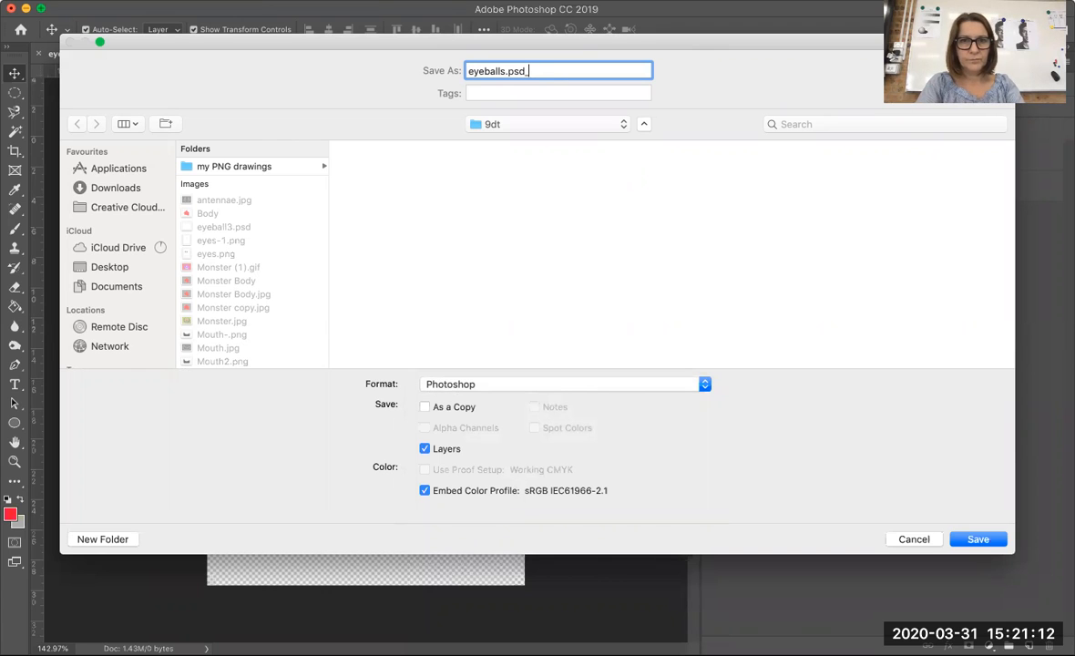
pyautogui.click(506, 71)
pyautogui.write('_1')
# - Choose PNG as the format and save the copy in the my PNG drawings folder, accepting the PNG options
pyautogui.click(457, 384)
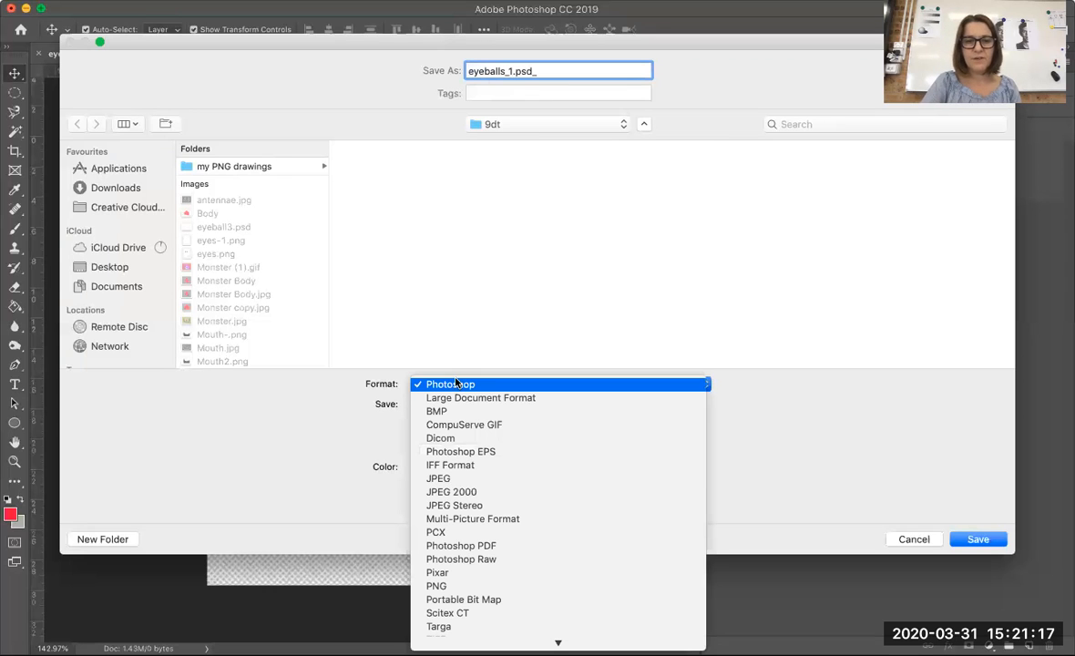
pyautogui.click(436, 587)
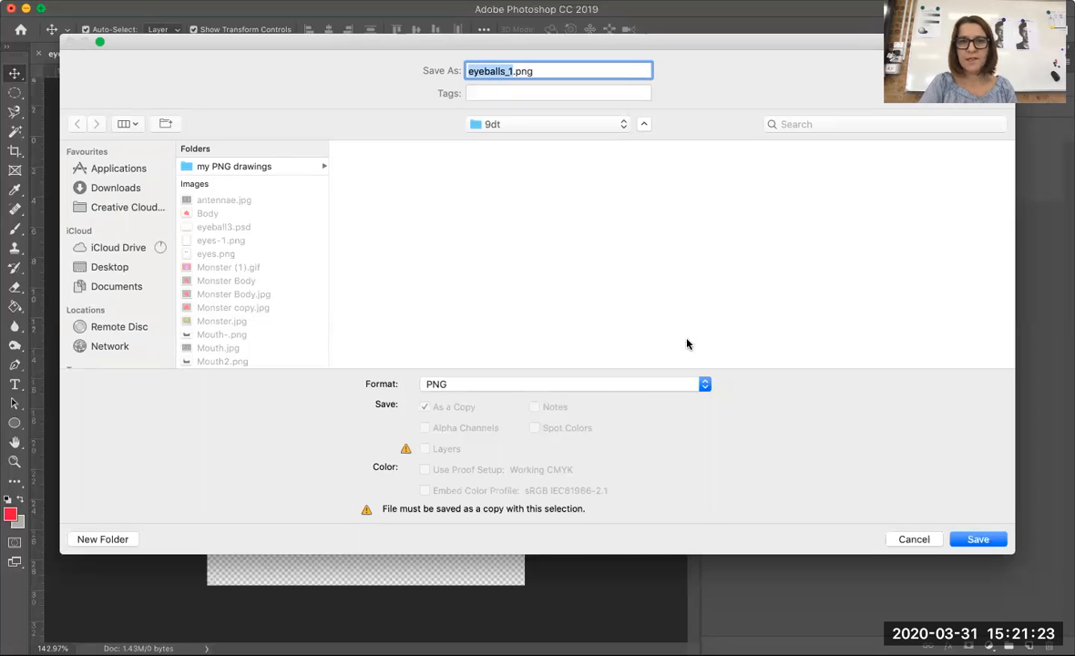
pyautogui.click(265, 166)
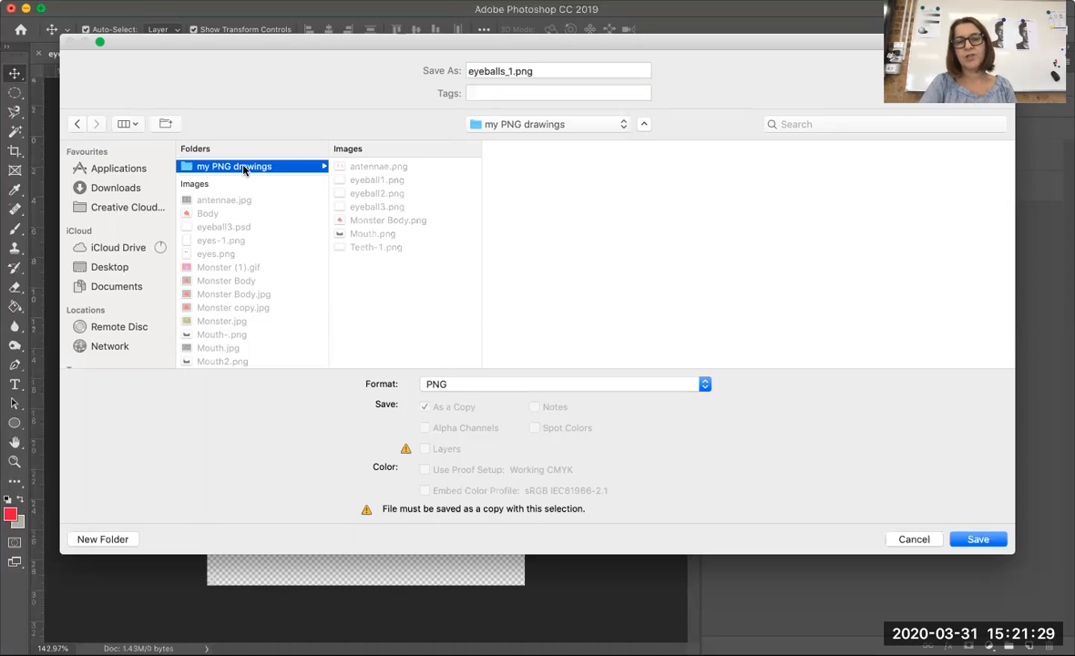
pyautogui.click(978, 539)
pyautogui.click(572, 210)
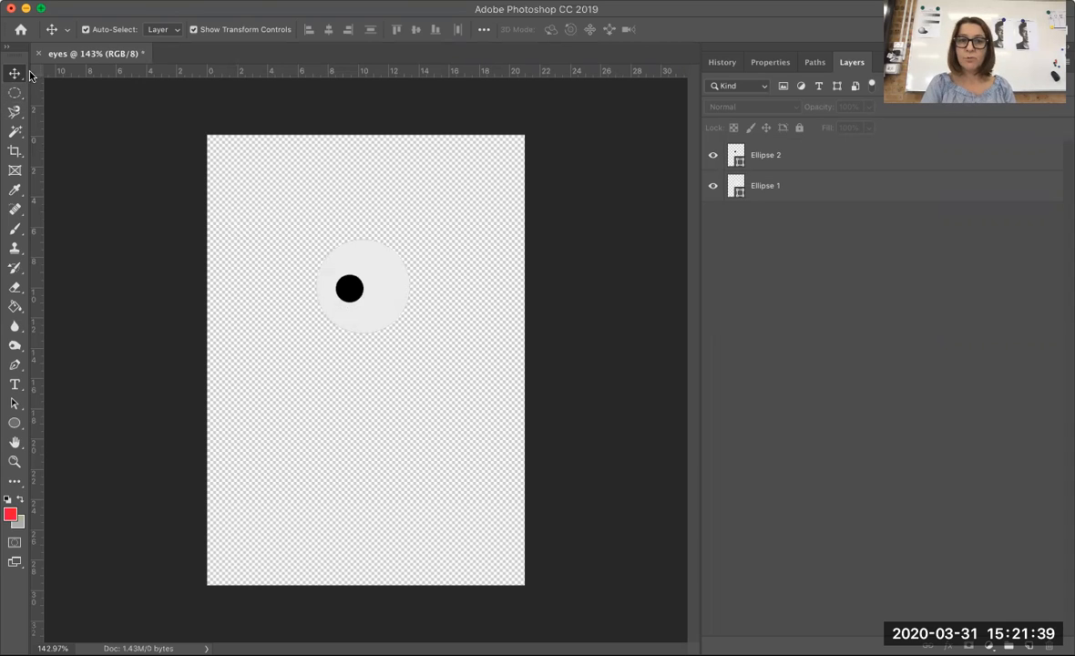
# - Move the black pupil to the eyeball's upper edge and begin saving this version as a separate file
pyautogui.click(352, 289)
pyautogui.moveTo(360, 273); pyautogui.dragTo(377, 240)
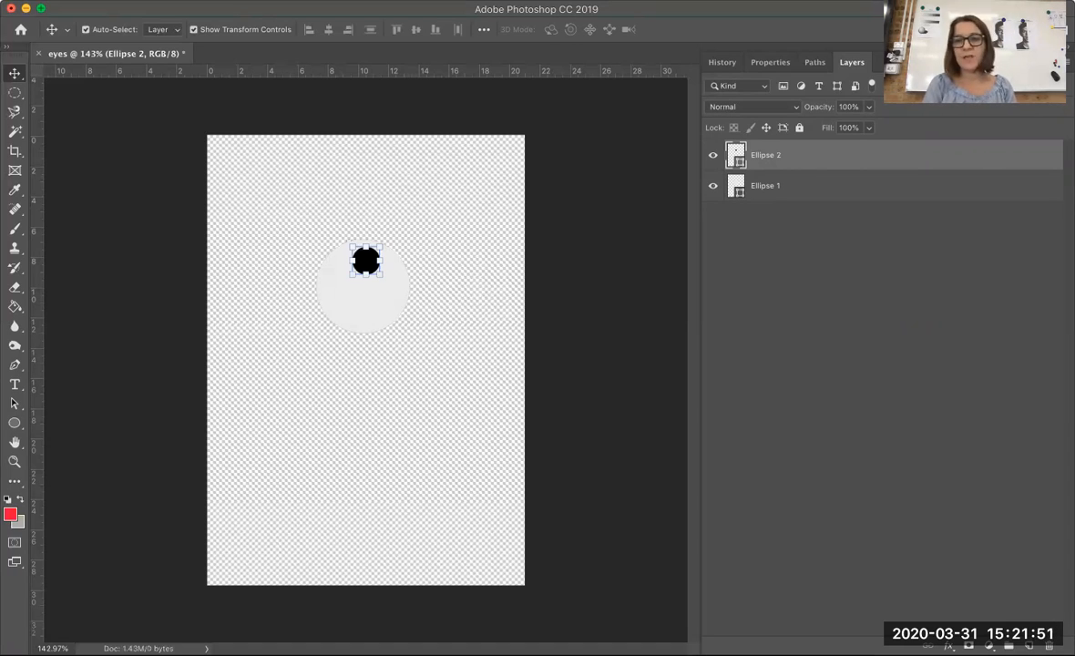
pyautogui.click(137, 0)
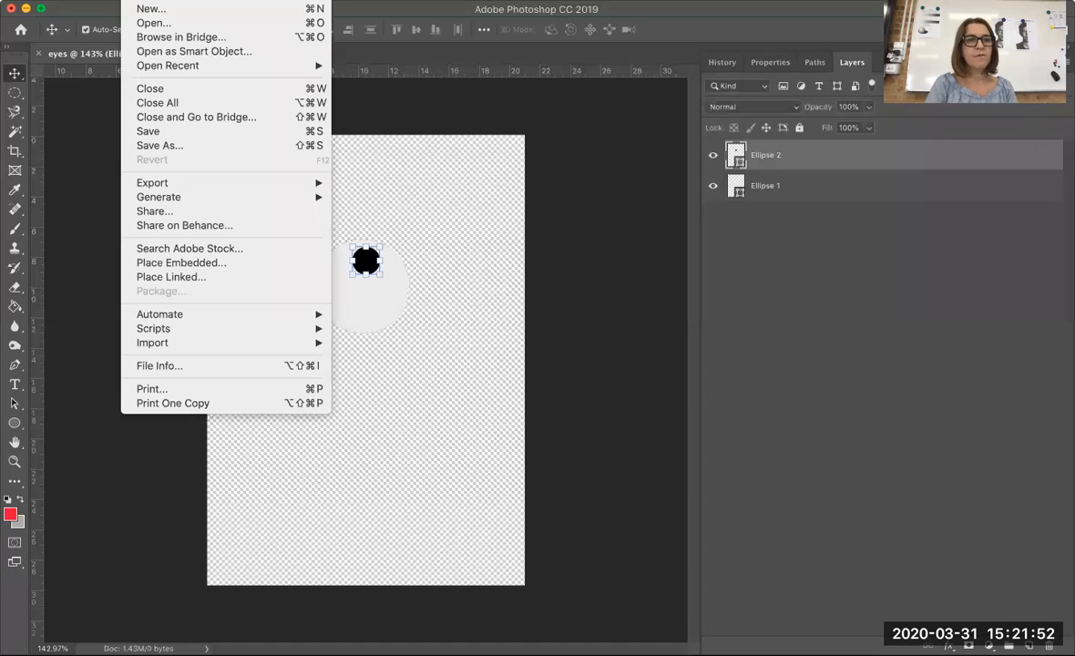
pyautogui.click(164, 147)
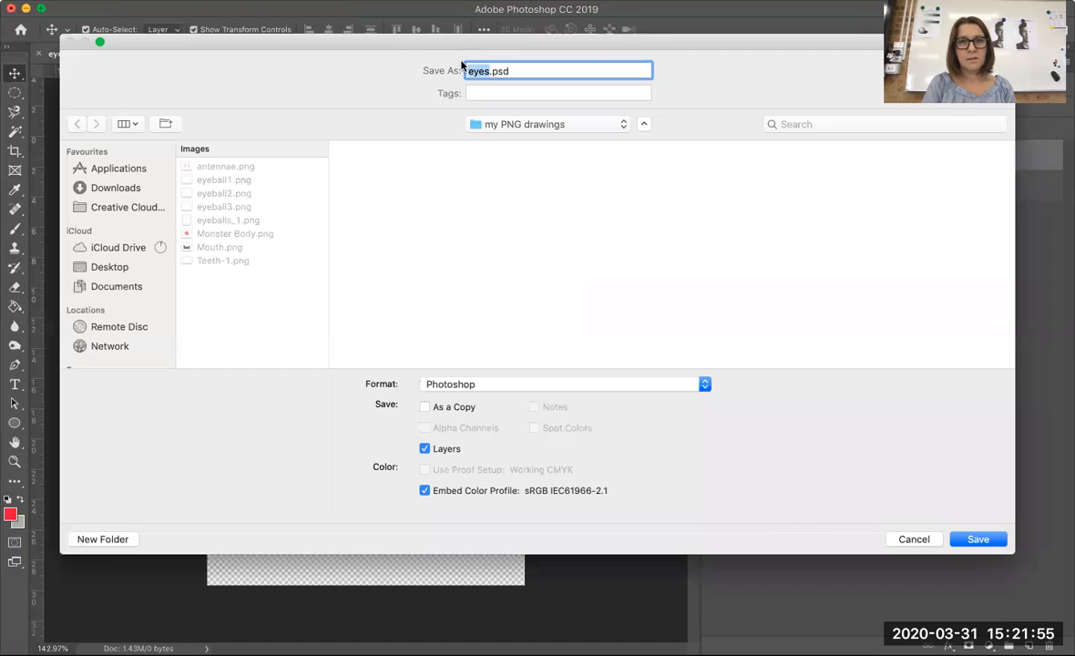
# - Name the copy eyeballs_2 and save it as a PNG in the my PNG drawings folder with the large file size option
pyautogui.write('eyeball')
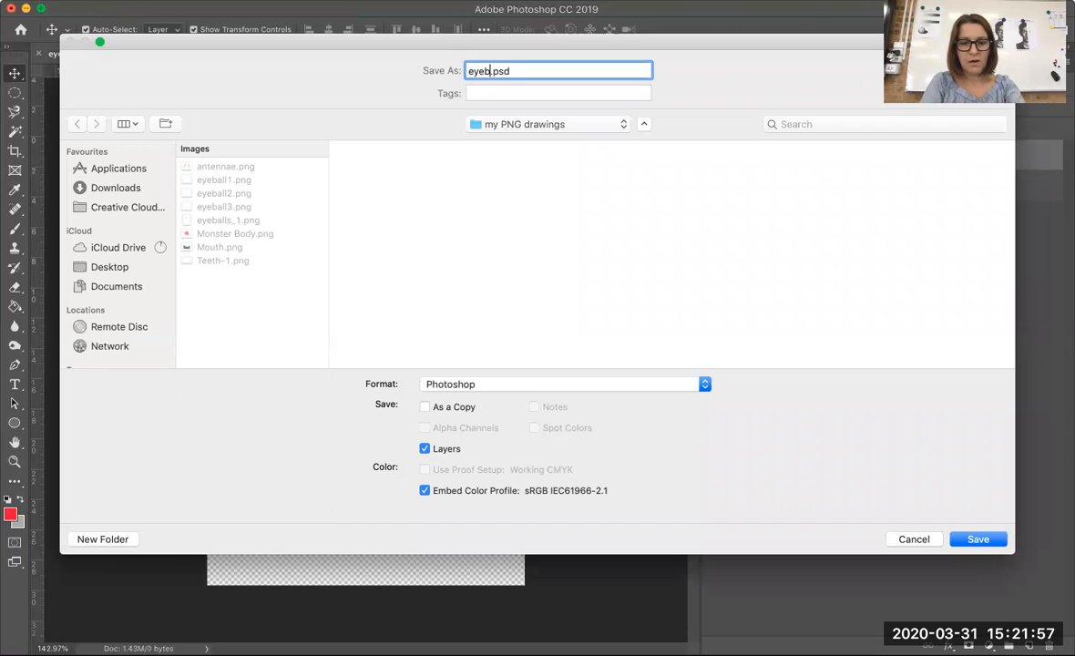
pyautogui.write('s_2')
pyautogui.click(533, 383)
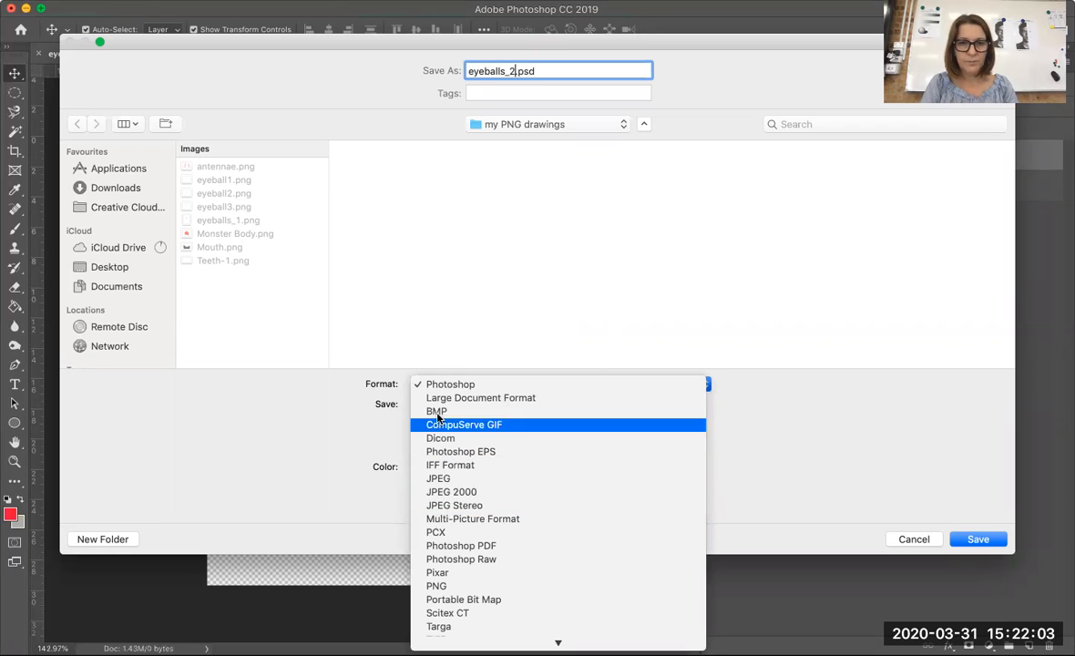
pyautogui.click(438, 587)
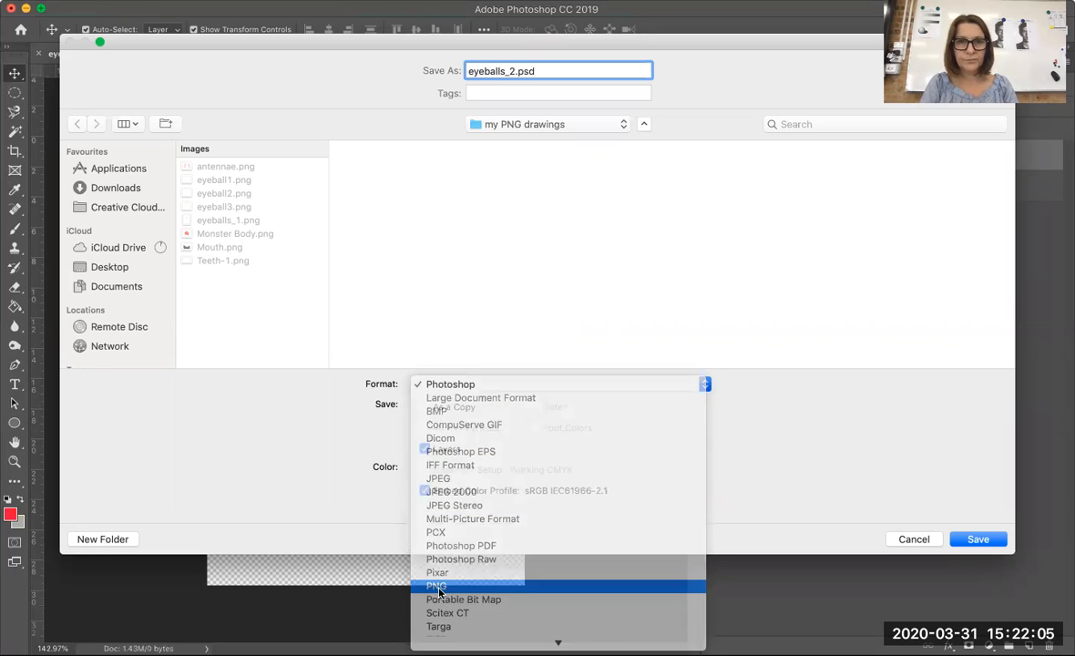
pyautogui.click(977, 541)
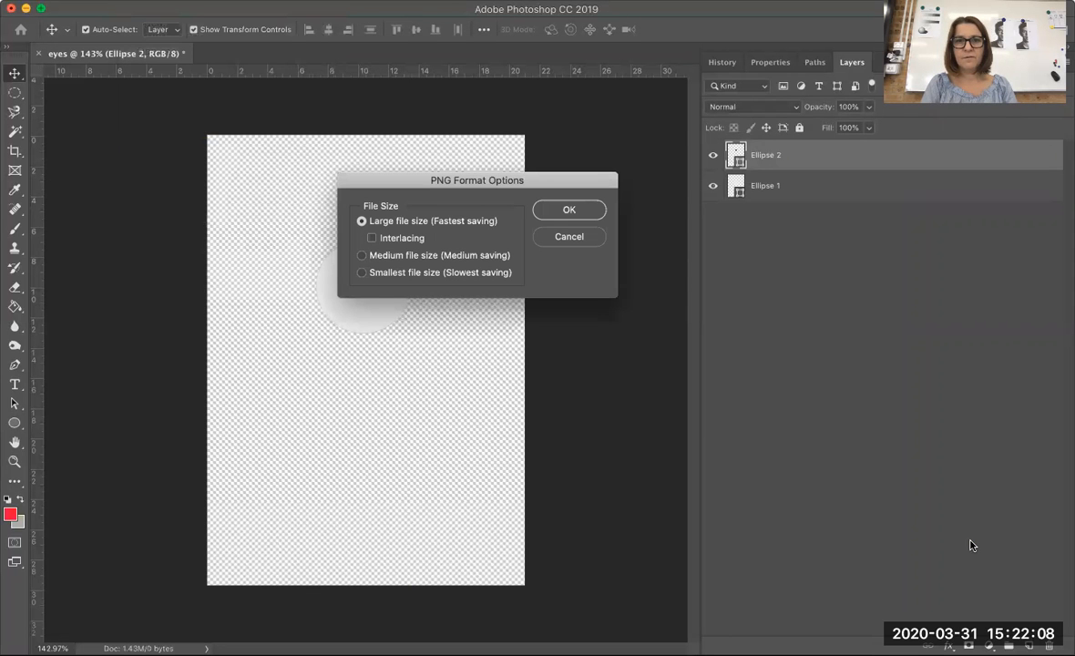
pyautogui.click(576, 212)
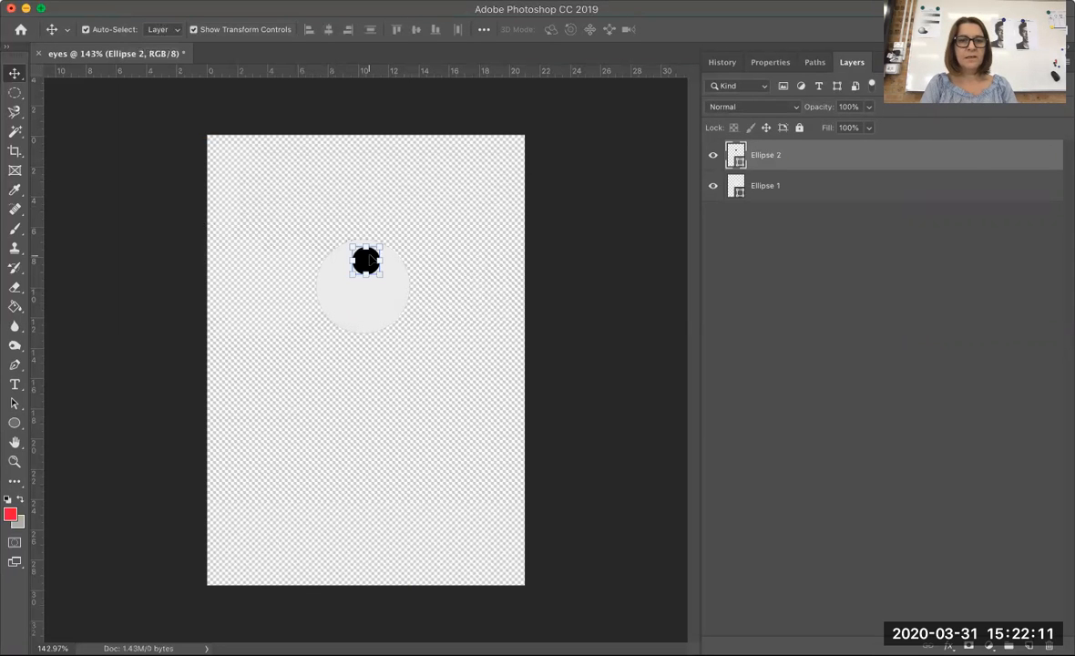
# - Move the black pupil to the right of the eyeball's centre and begin saving this version as a separate file
pyautogui.moveTo(376, 276); pyautogui.dragTo(392, 304)
pyautogui.click(135, 1)
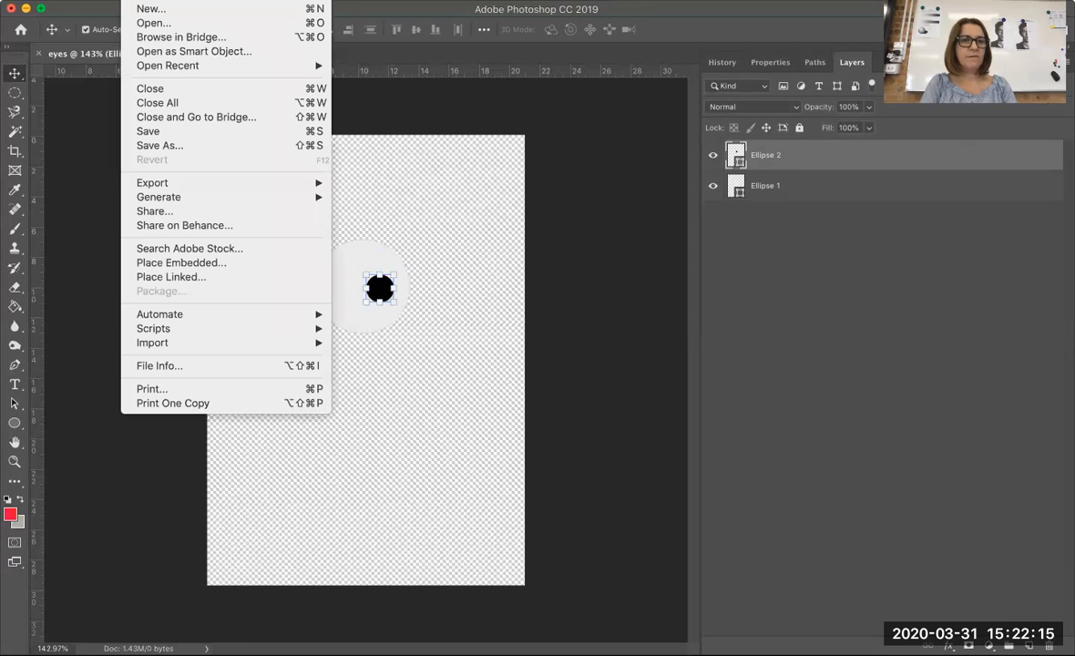
pyautogui.click(143, 147)
# - Enter eyeballs_2 as the name for the copy in the my PNG drawings folder
pyautogui.click(489, 70)
pyautogui.write('_')
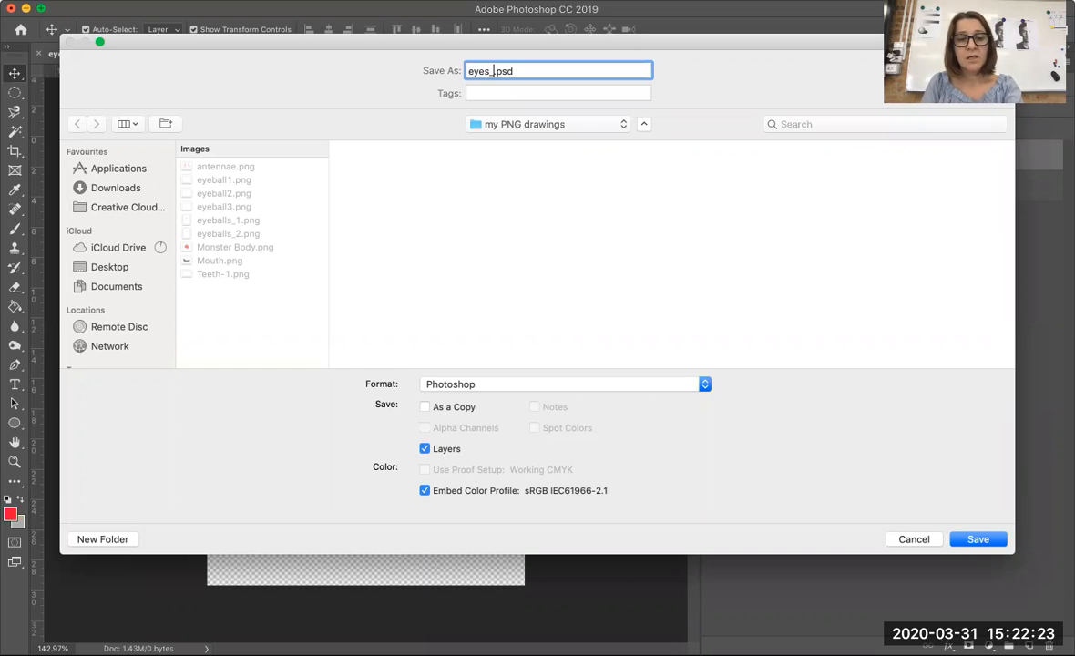
pyautogui.press('BackSpace')
pyautogui.press('BackSpace')
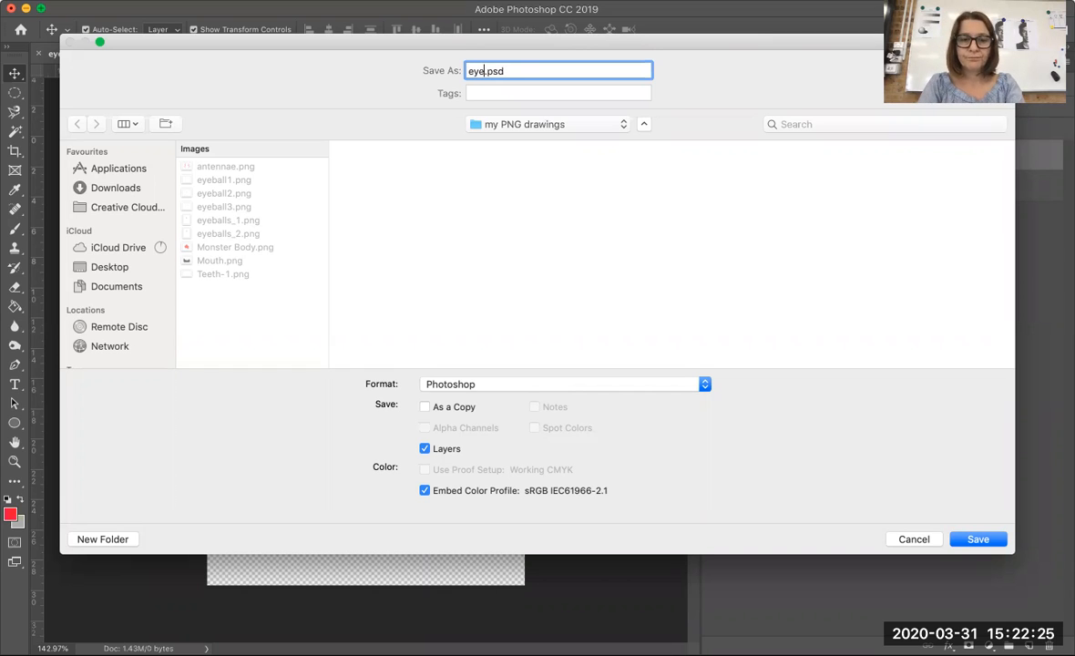
pyautogui.write('balls')
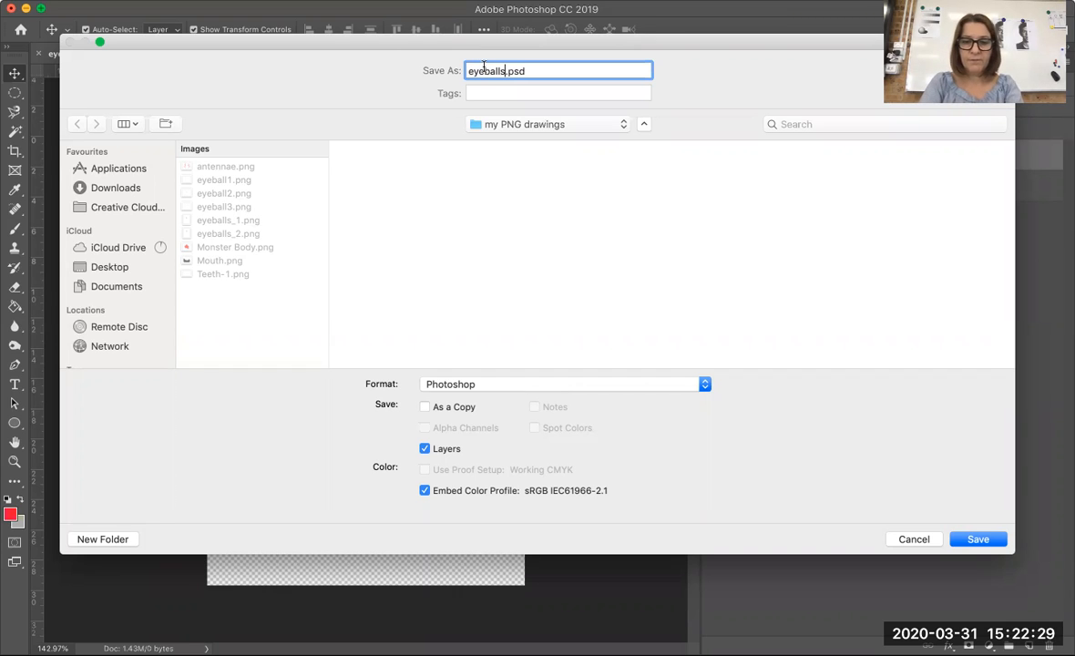
pyautogui.write('_2')
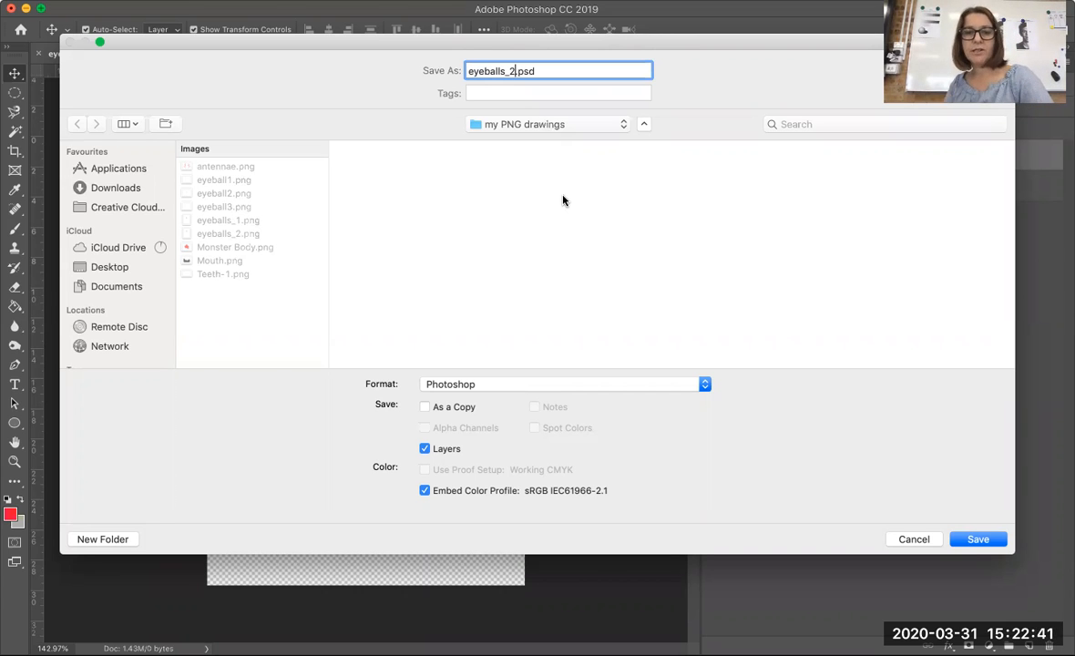
# - Set the file format to PNG and try to save the copy, declining to replace the existing file
pyautogui.click(536, 387)
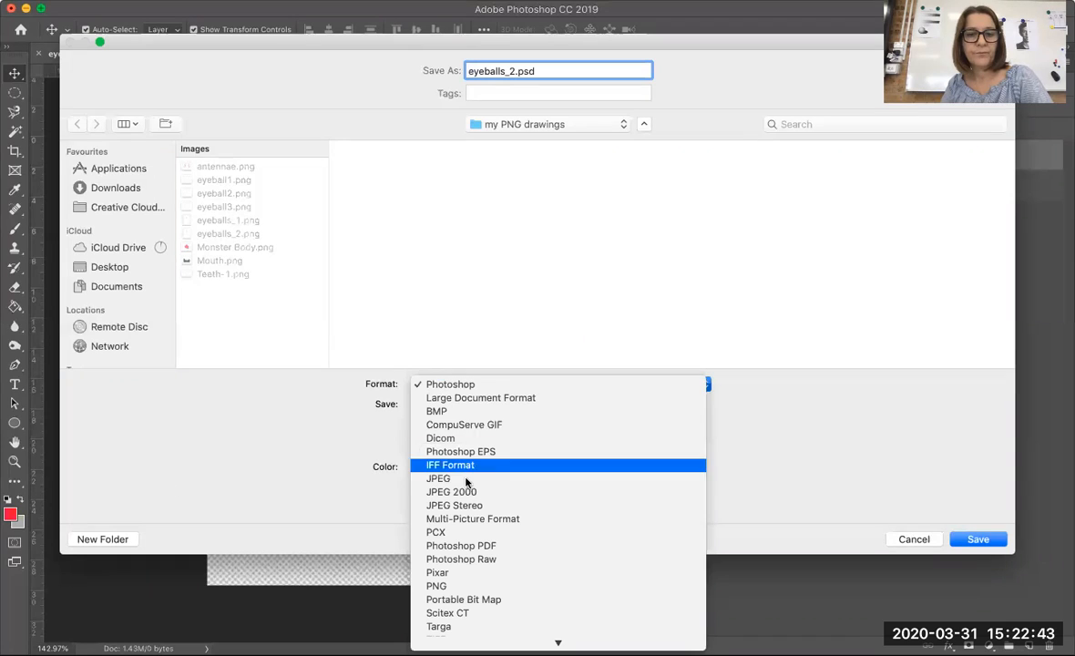
pyautogui.click(443, 586)
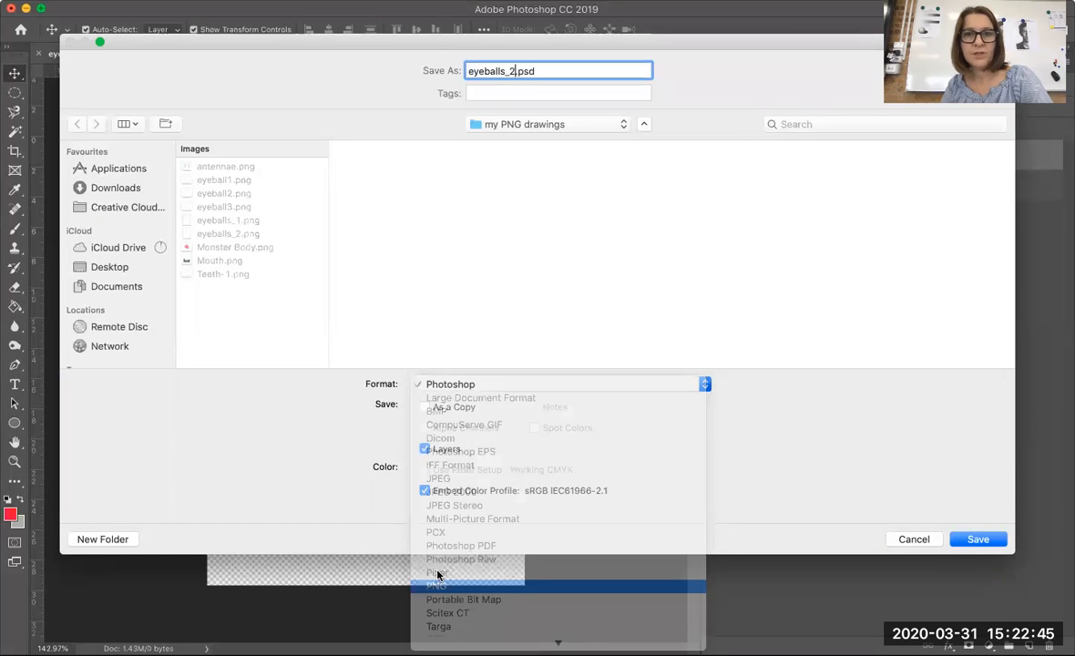
pyautogui.click(972, 539)
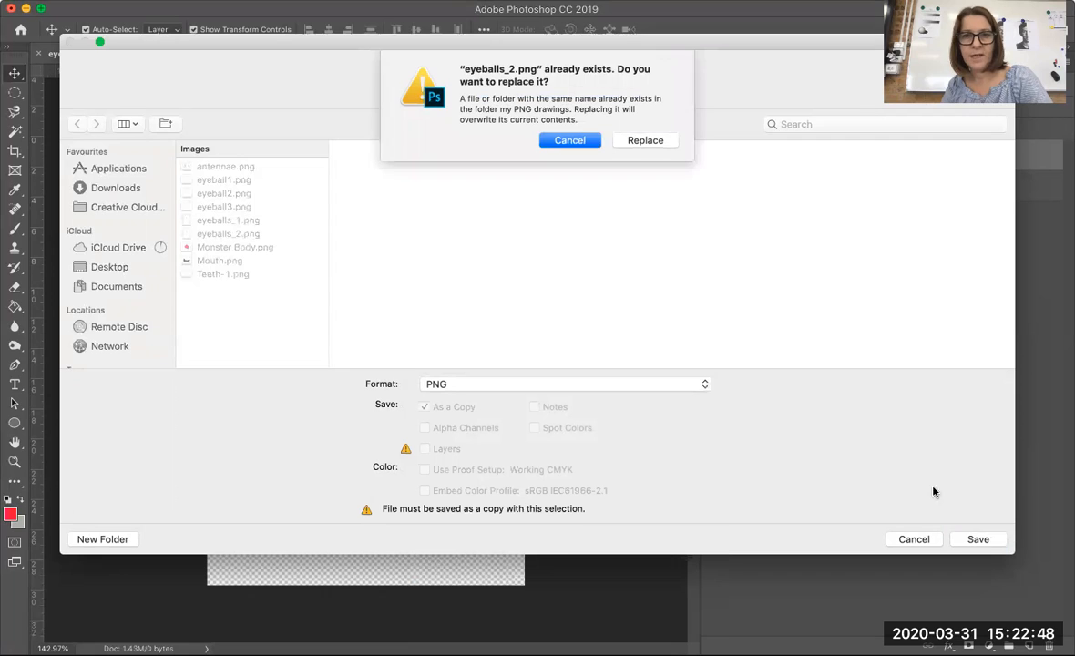
pyautogui.click(571, 140)
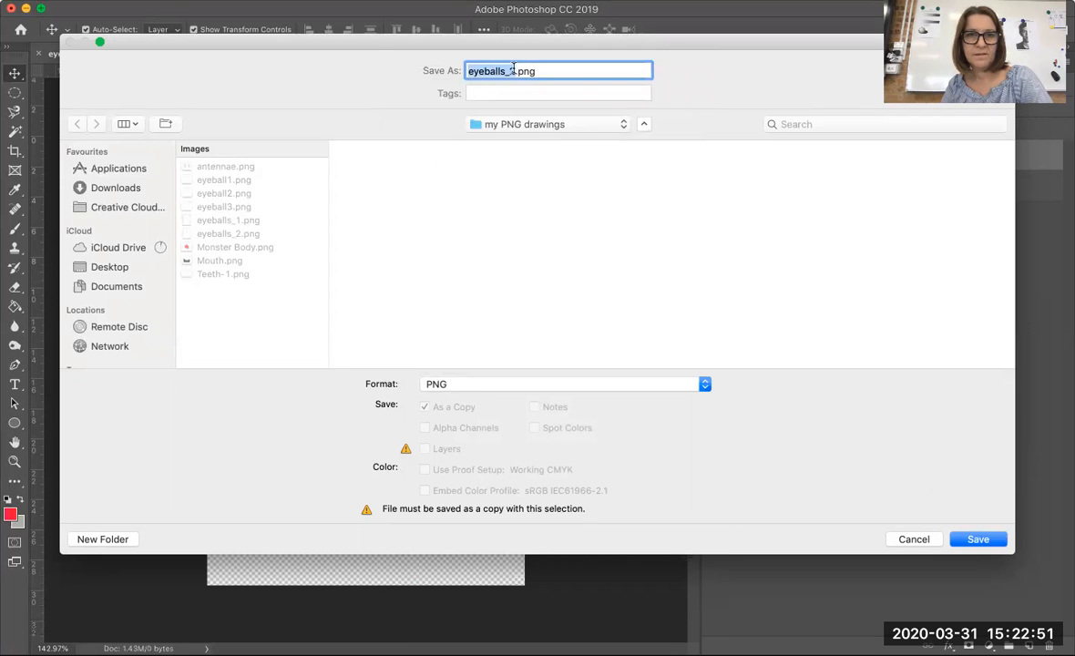
# - Rename the copy eyeballs_3 and save it as a PNG in the my PNG drawings folder with the large file size option
pyautogui.click(513, 68)
pyautogui.press('BackSpace')
pyautogui.write('3')
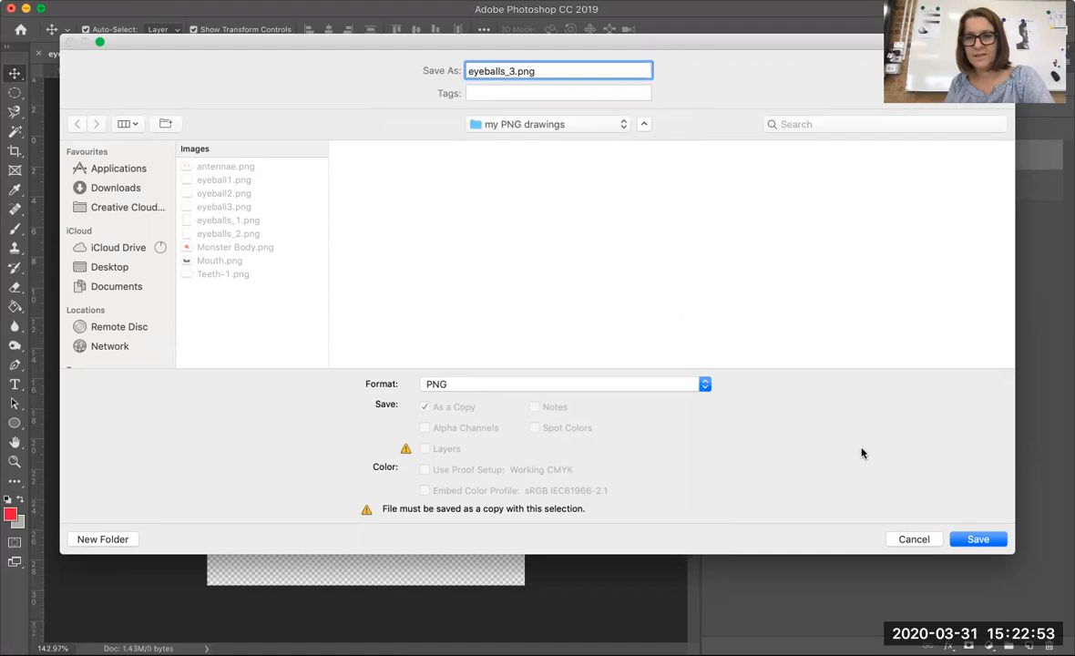
pyautogui.click(971, 539)
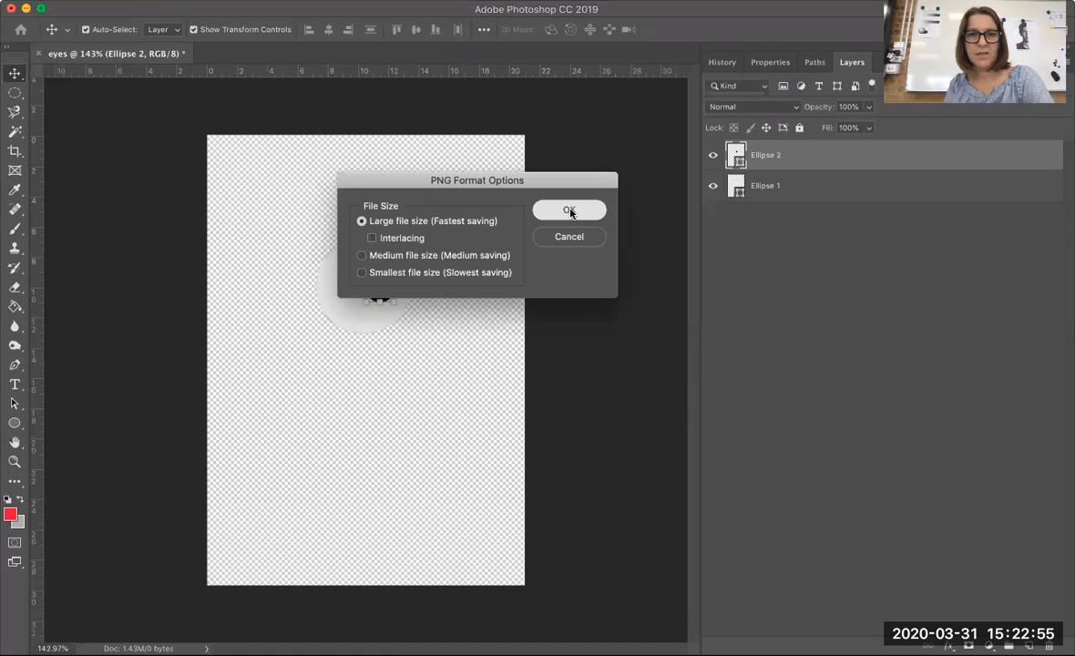
pyautogui.click(569, 211)
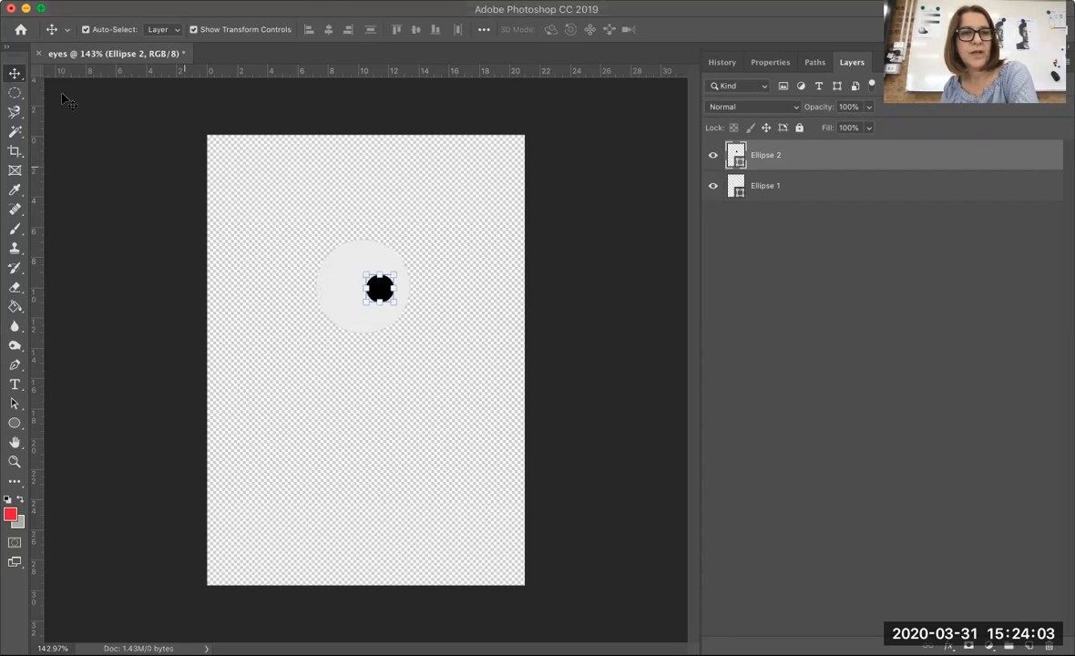
# - Close the eyes document without saving its changes and start a new document from the A4 preset
pyautogui.click(38, 54)
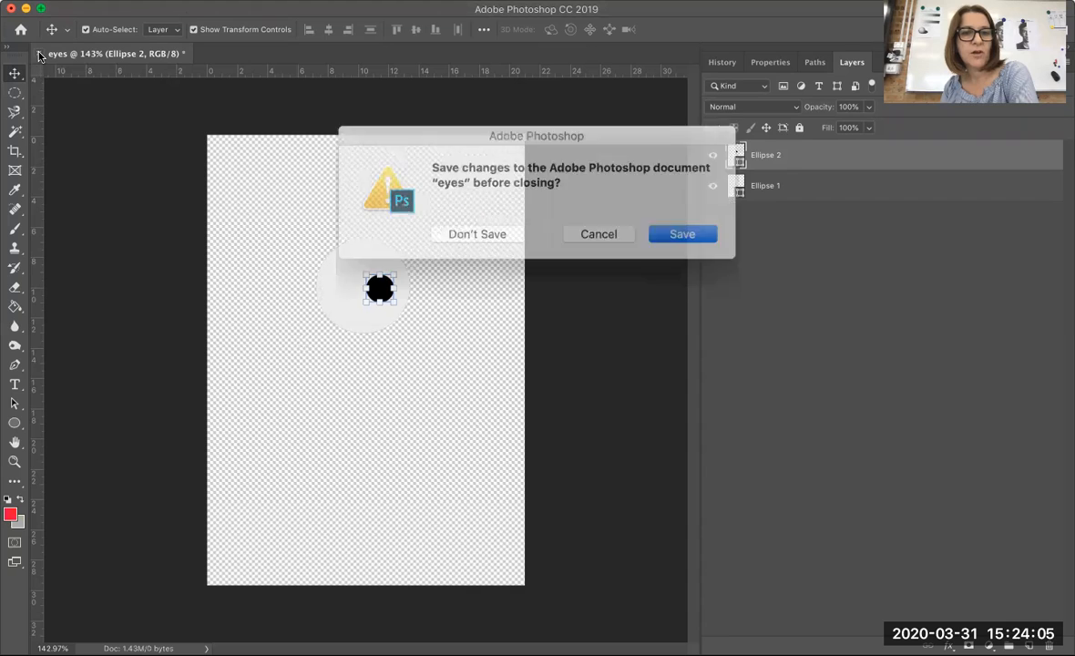
pyautogui.click(483, 234)
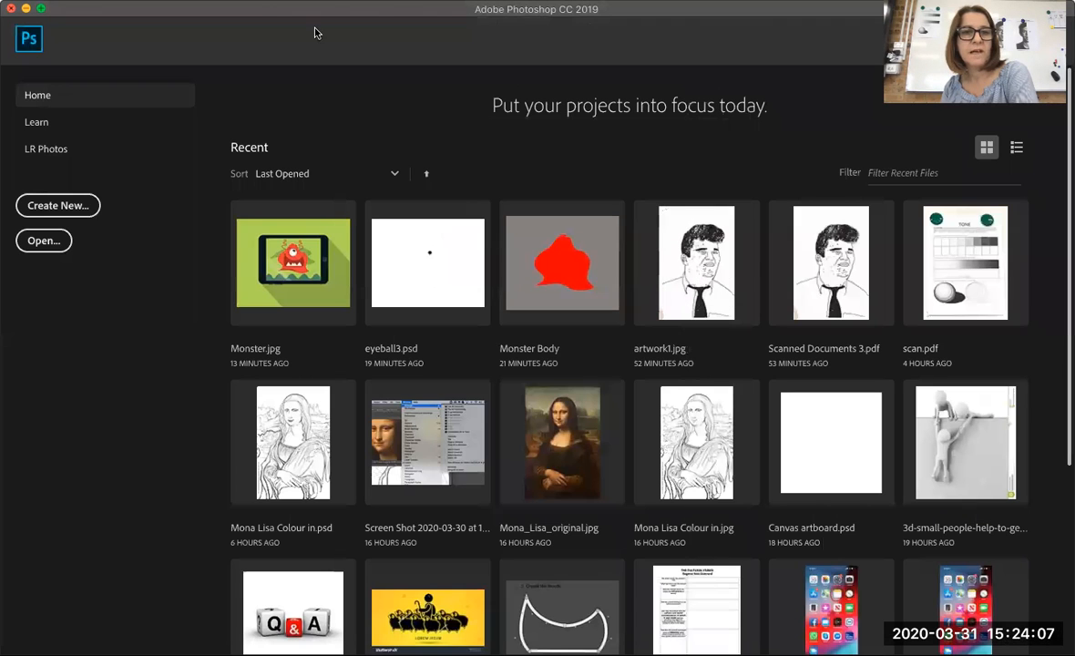
pyautogui.click(64, 206)
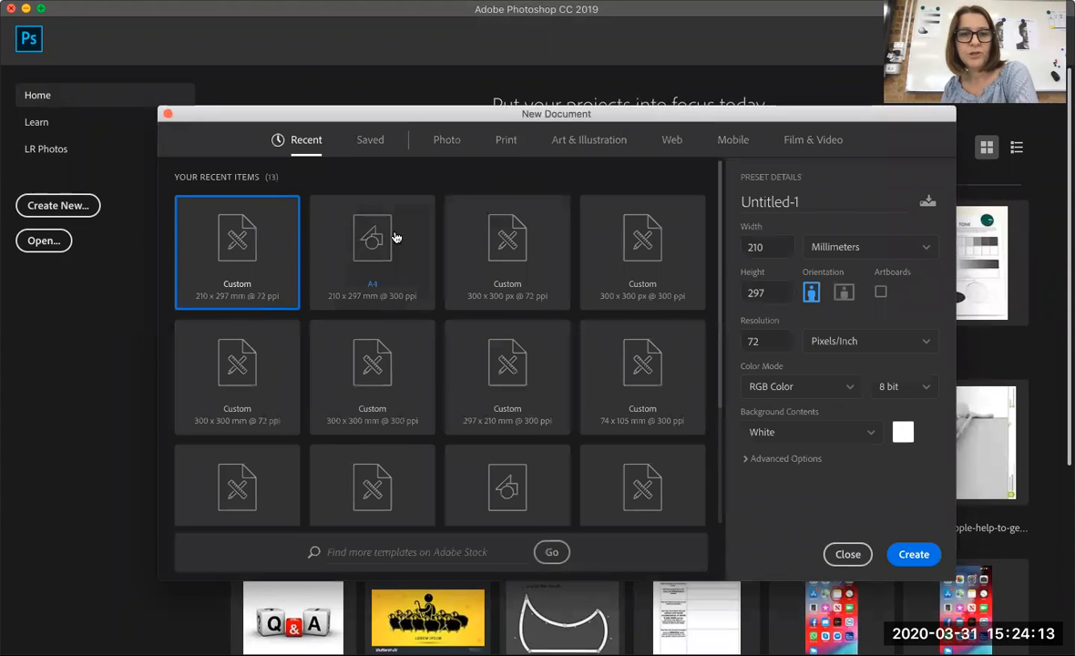
pyautogui.click(406, 247)
# - Name the new document Animated Monster, set its resolution to 72 pixels/inch and create it with a white background
pyautogui.moveTo(818, 202); pyautogui.dragTo(700, 206)
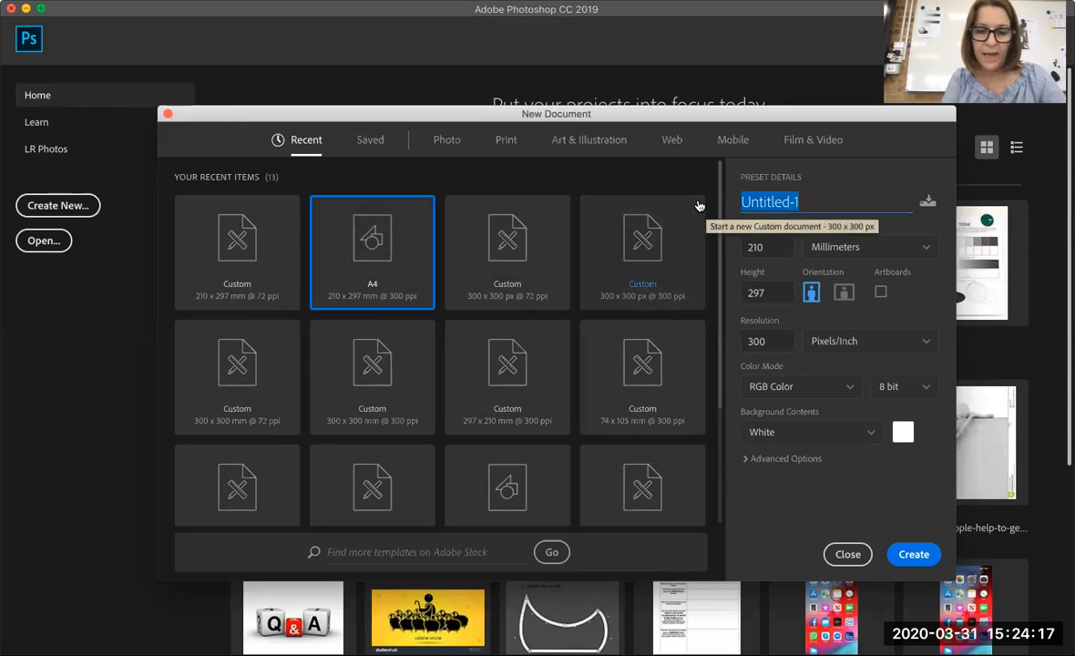
pyautogui.write('Animated Monster')
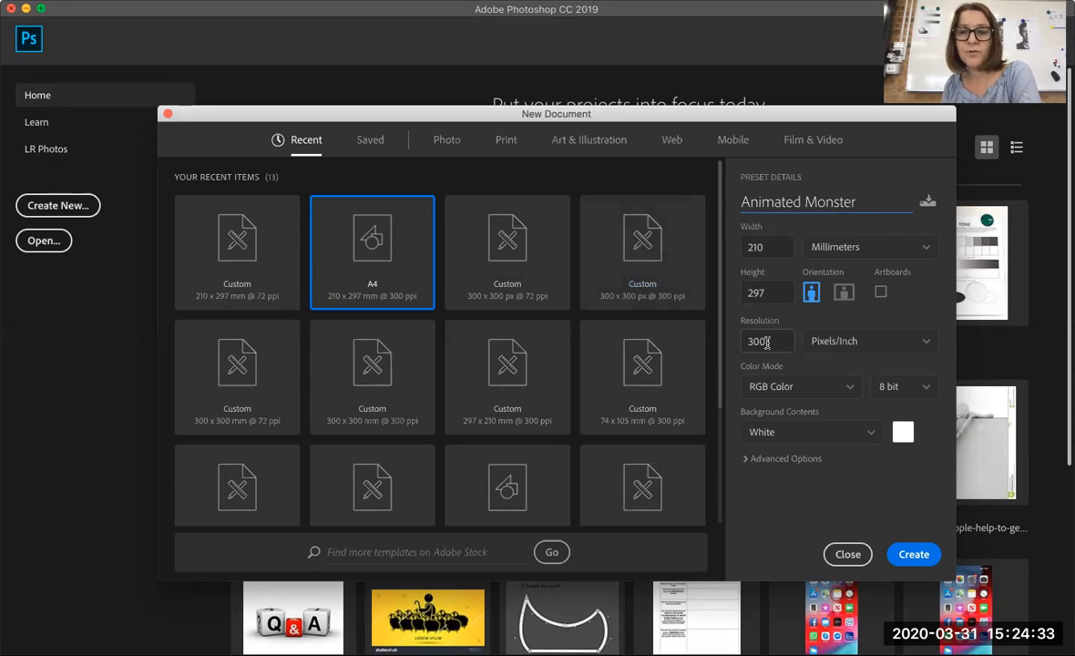
pyautogui.moveTo(770, 341); pyautogui.dragTo(742, 341)
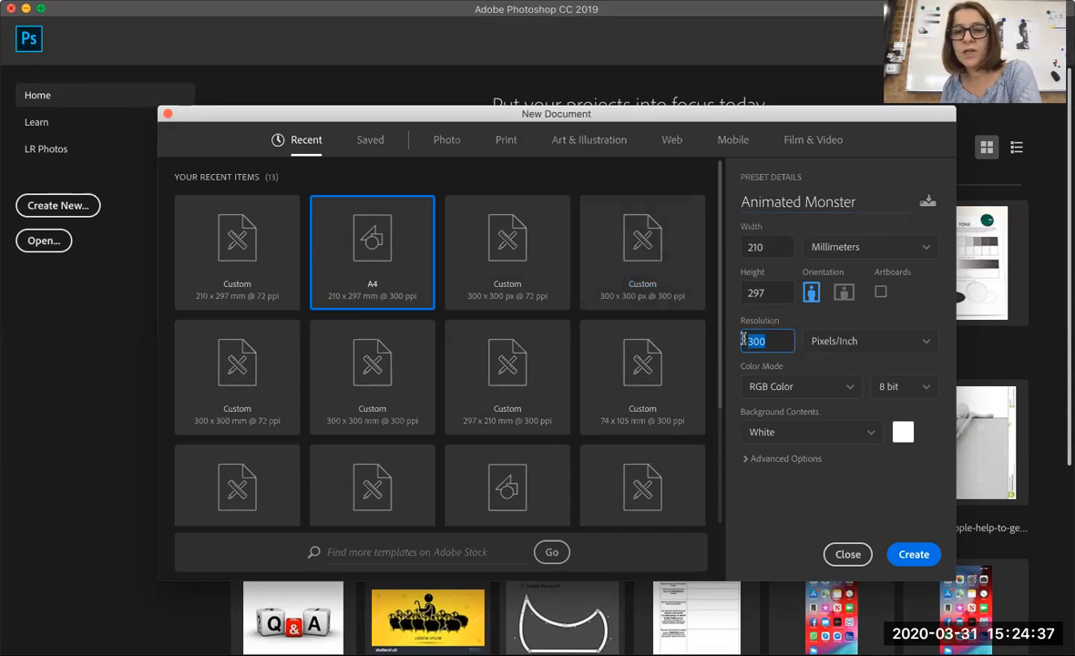
pyautogui.write('72')
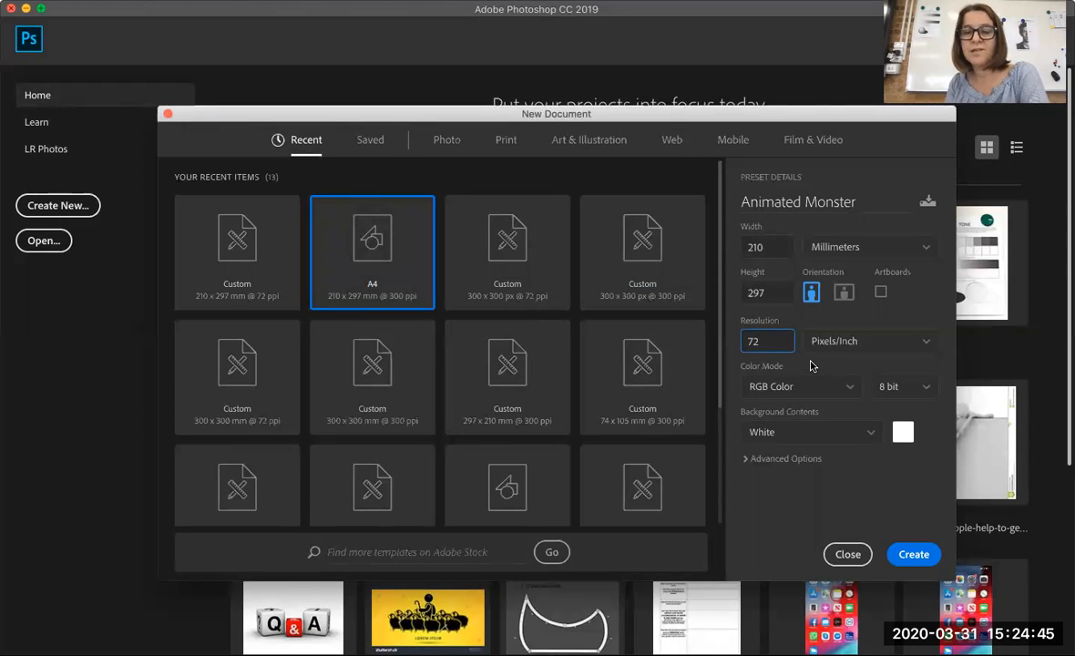
pyautogui.moveTo(648, 111); pyautogui.dragTo(627, 76)
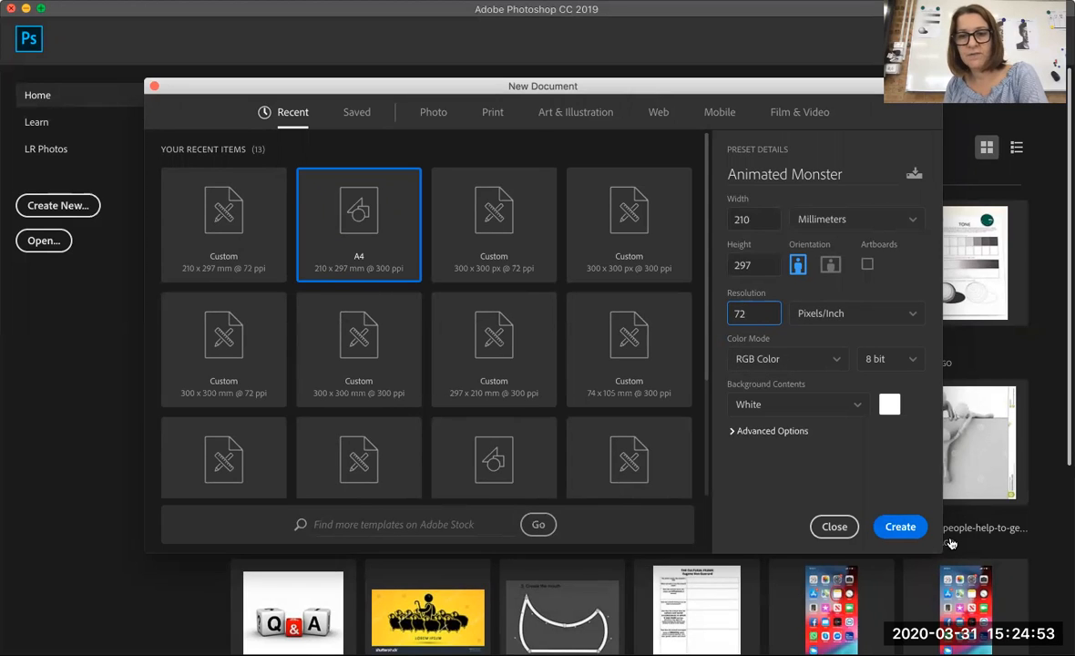
pyautogui.click(899, 526)
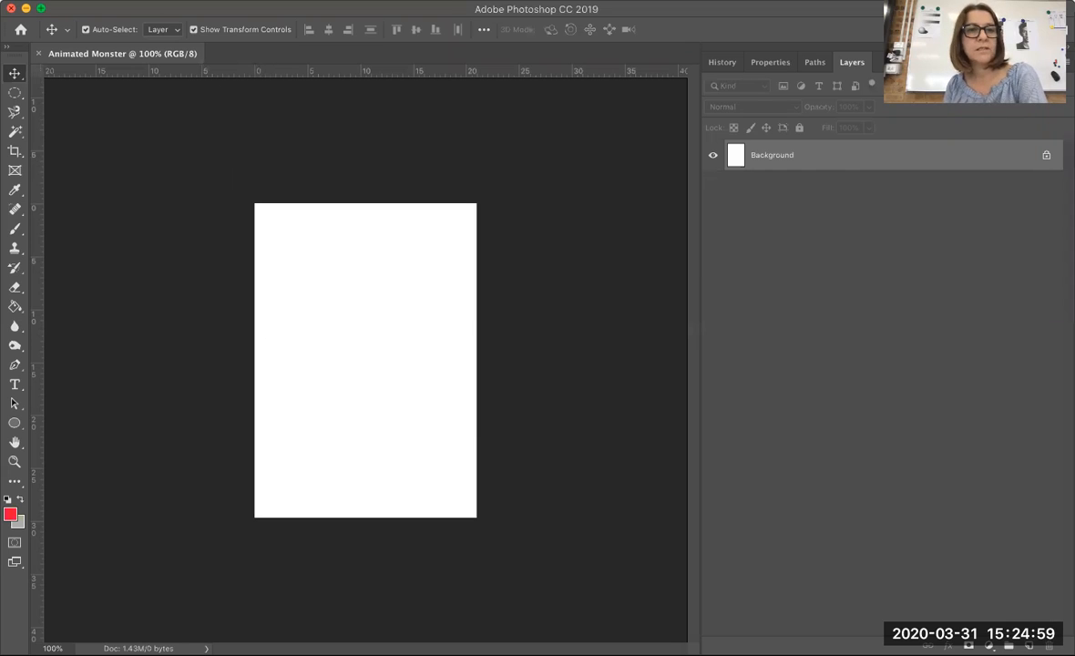
# - Open Monster Body.png from the my PNG drawings folder as a separate document
pyautogui.click(120, 2)
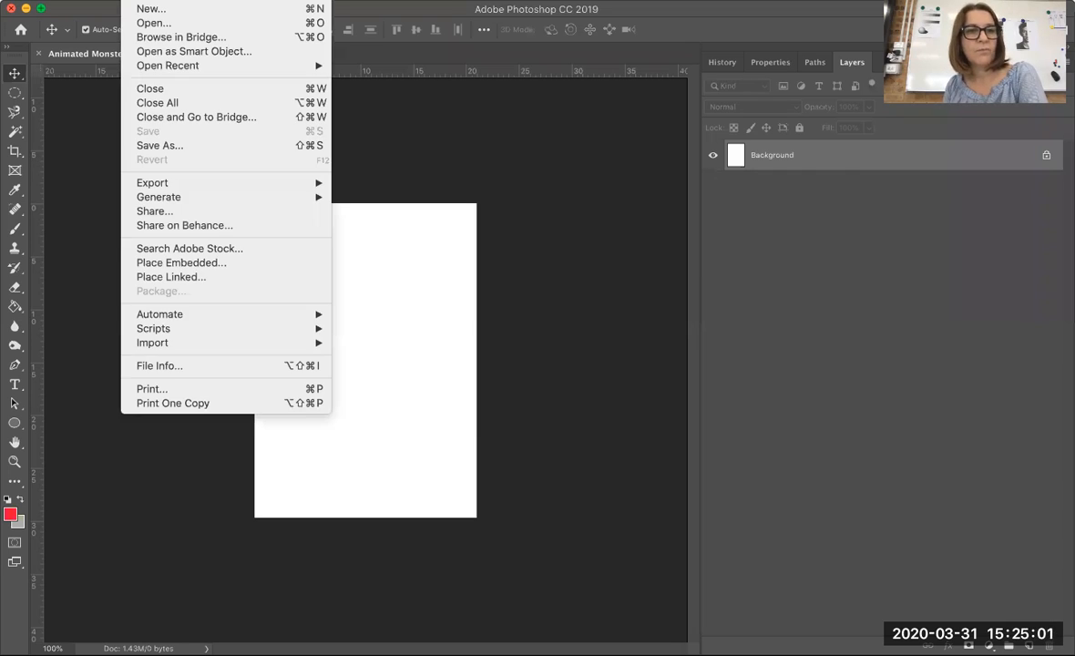
pyautogui.click(146, 23)
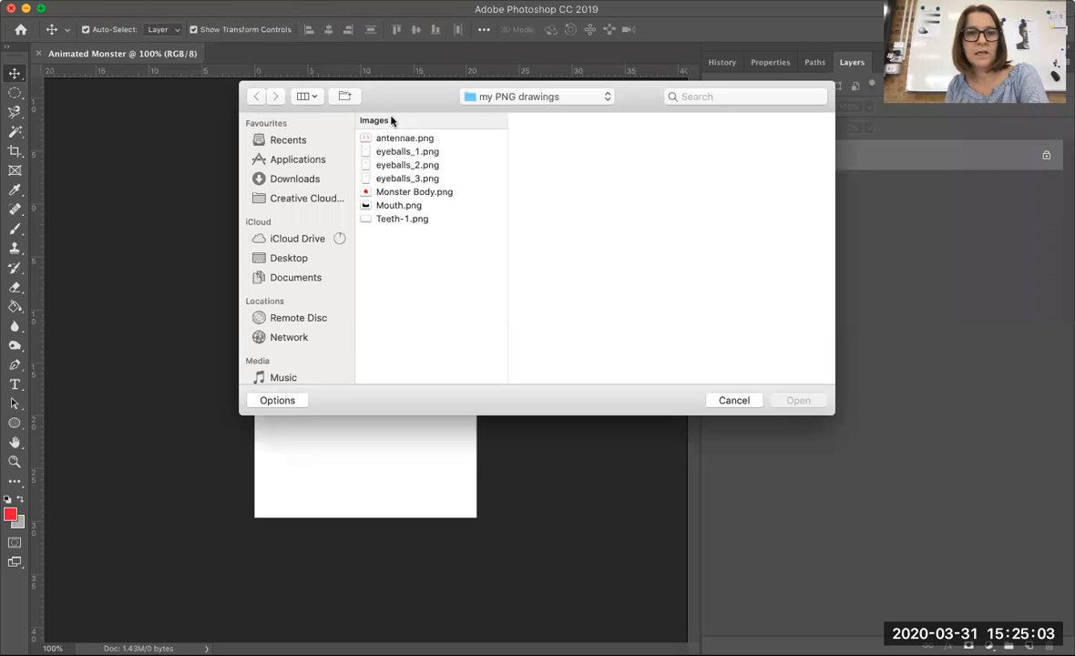
pyautogui.click(392, 193)
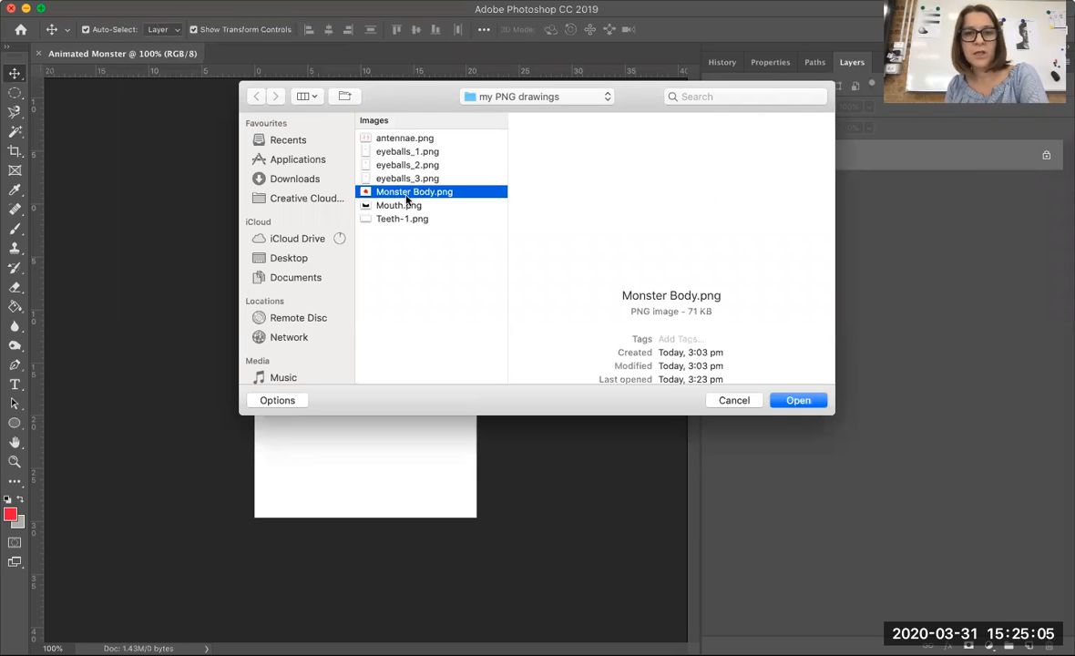
pyautogui.click(799, 401)
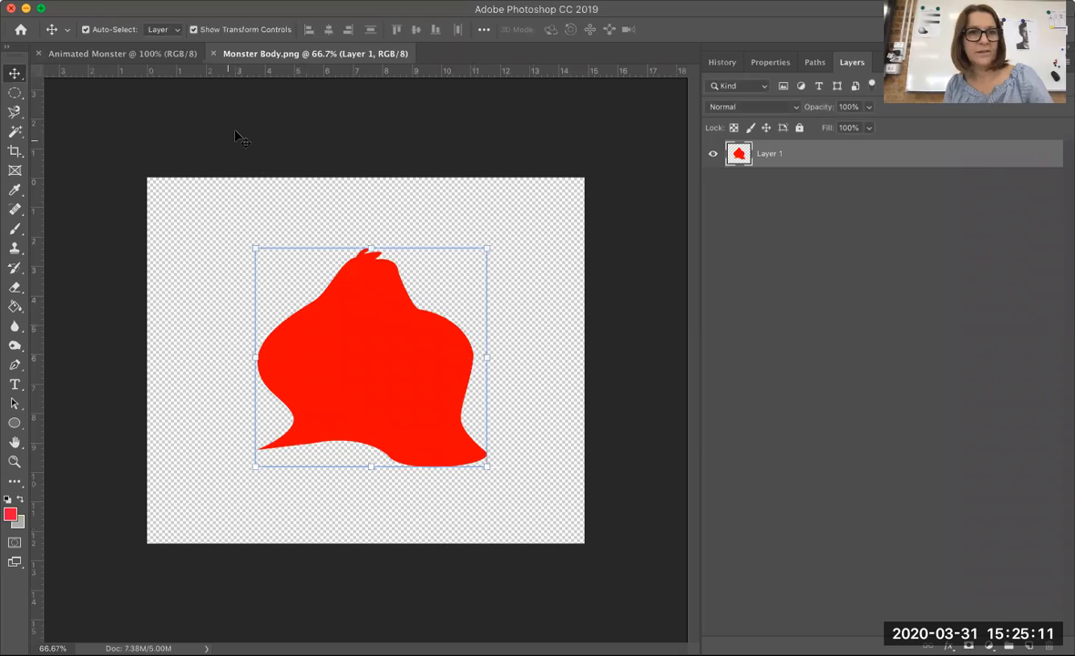
# - Place Monster Body.png as an embedded image in the Animated Monster document and commit the placement
pyautogui.click(132, 52)
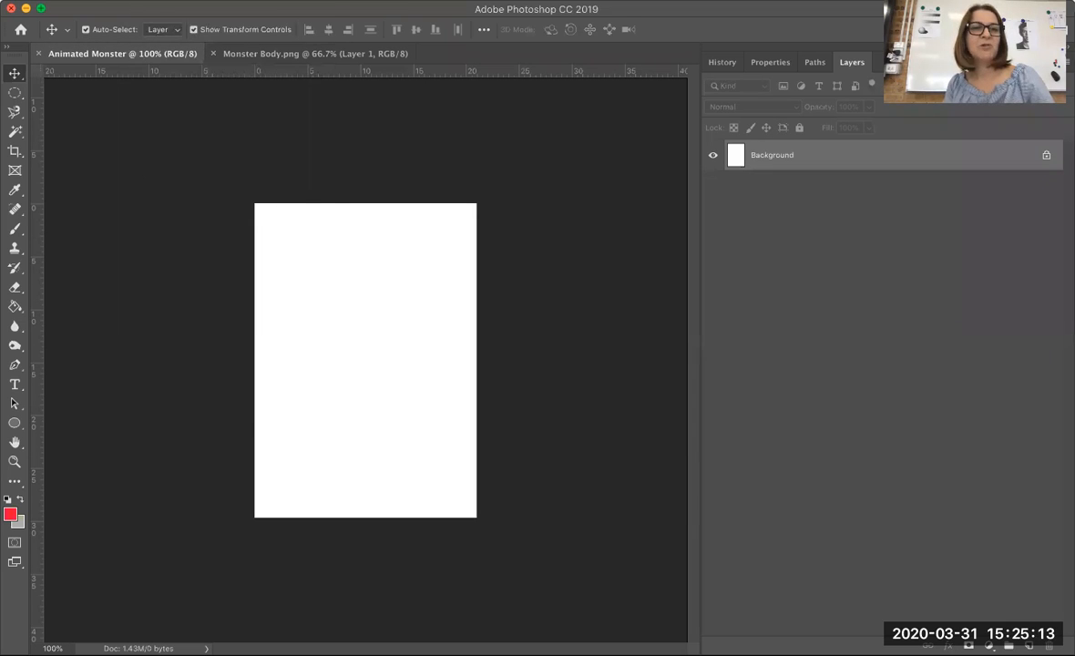
pyautogui.click(132, 0)
pyautogui.click(202, 264)
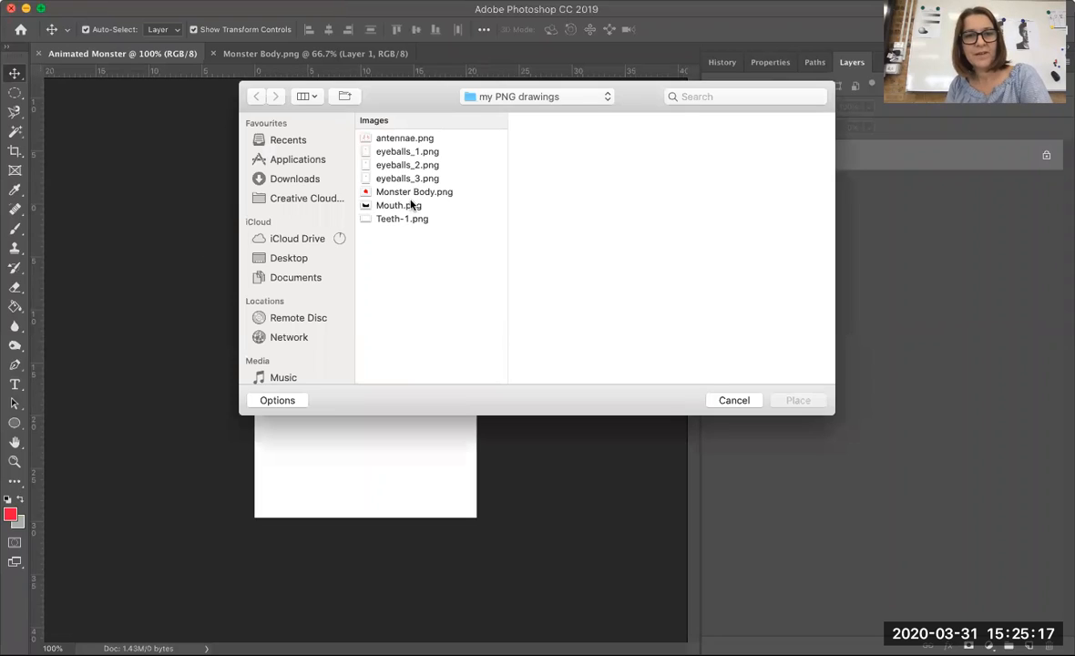
pyautogui.click(412, 192)
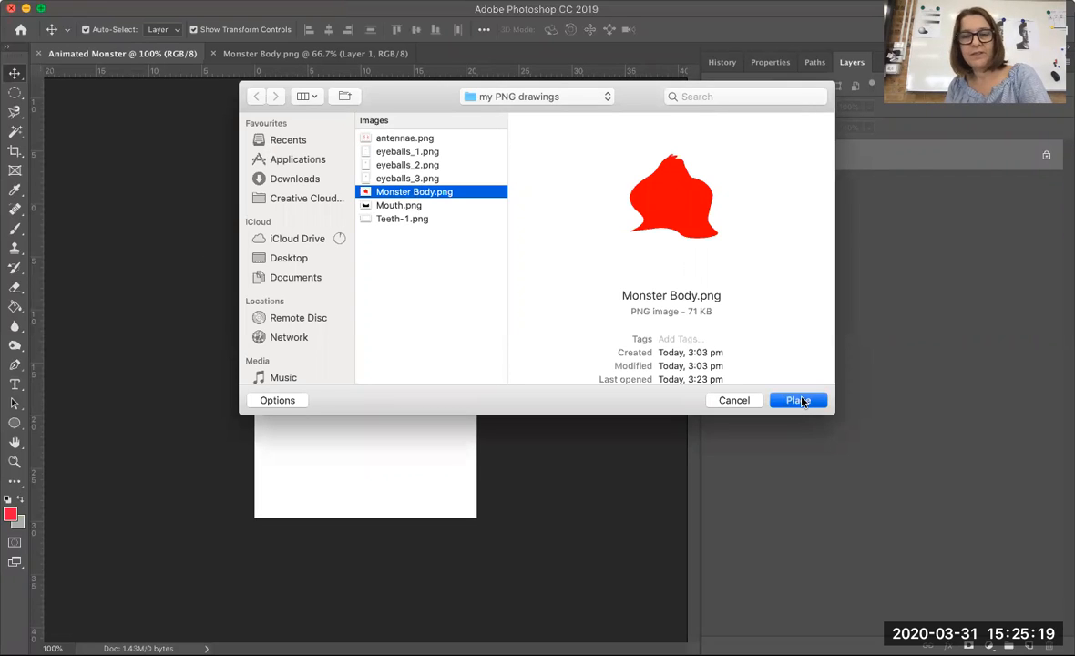
pyautogui.click(799, 401)
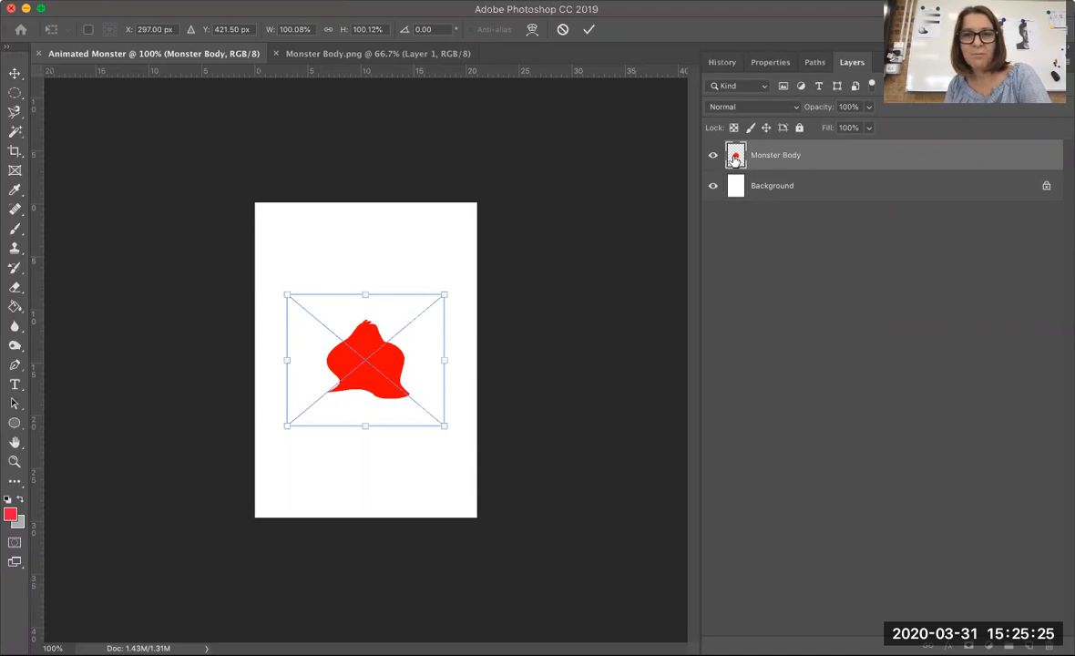
pyautogui.click(765, 185)
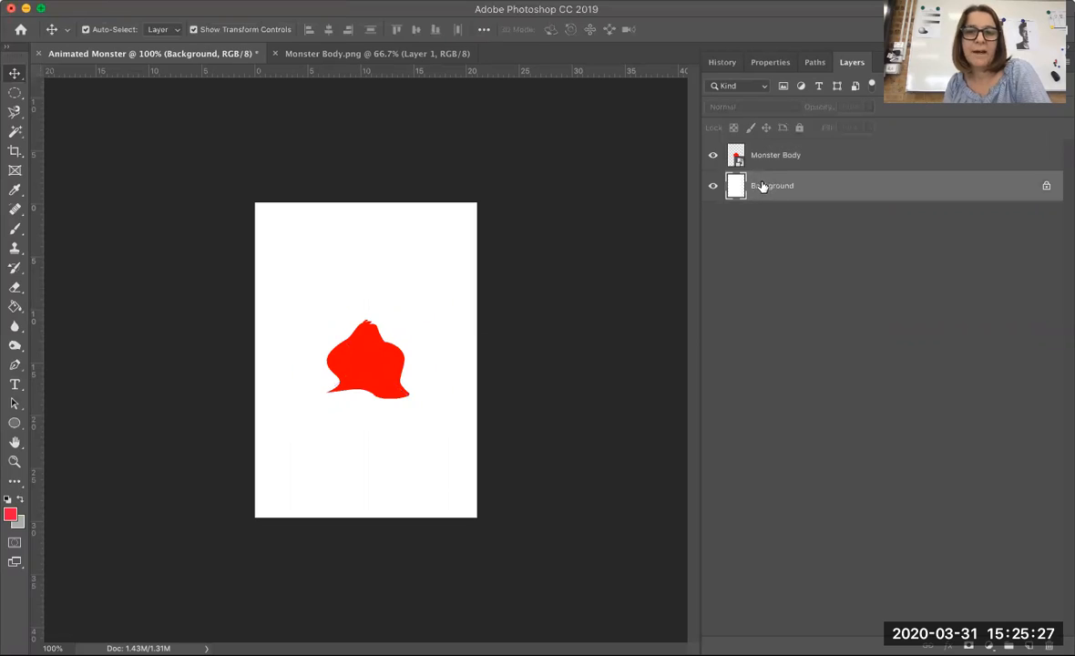
# - Enlarge the red monster body proportionally to about 10 cm wide and position it near the middle of the page
pyautogui.click(768, 157)
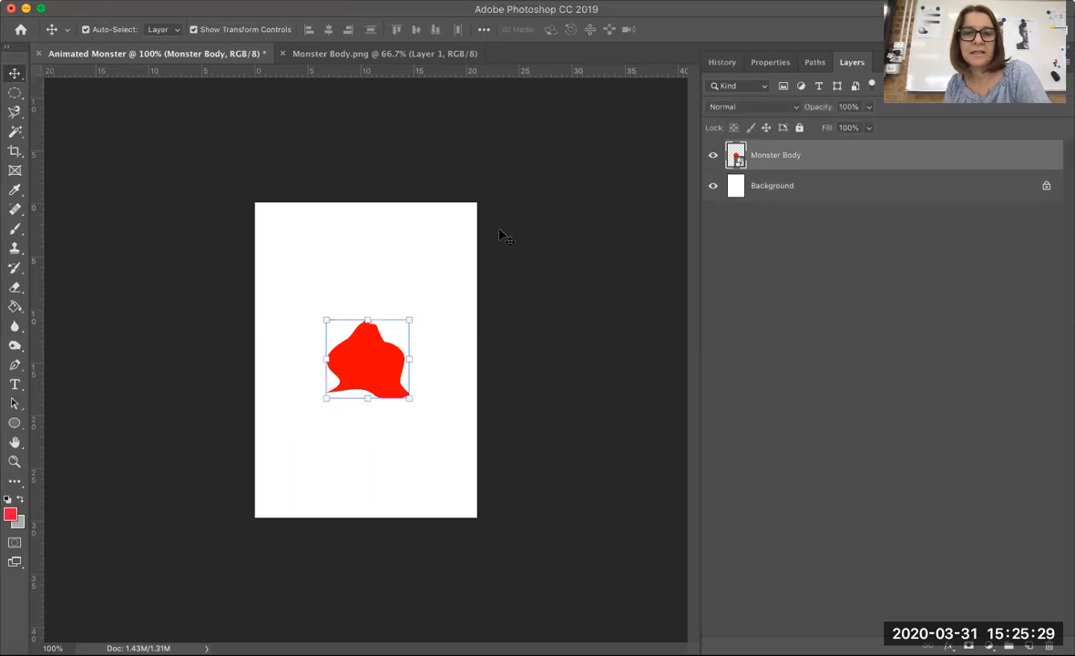
pyautogui.moveTo(410, 317); pyautogui.dragTo(380, 341)
pyautogui.moveTo(431, 301); pyautogui.dragTo(470, 257)
pyautogui.press('Return')
pyautogui.moveTo(355, 357); pyautogui.dragTo(341, 357)
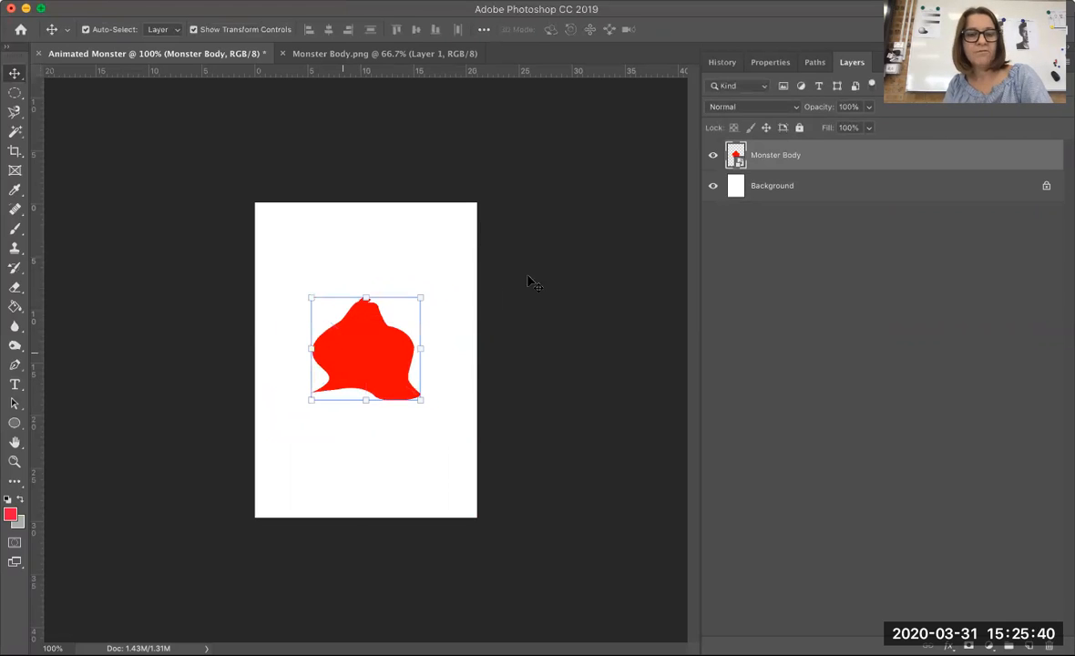
pyautogui.click(445, 269)
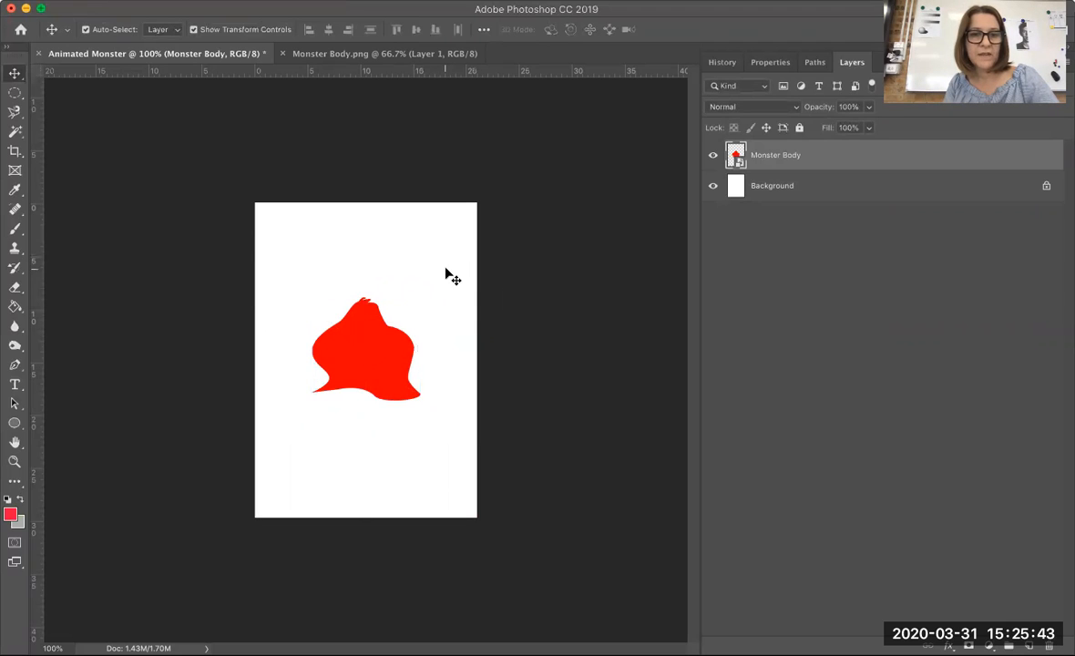
pyautogui.click(365, 354)
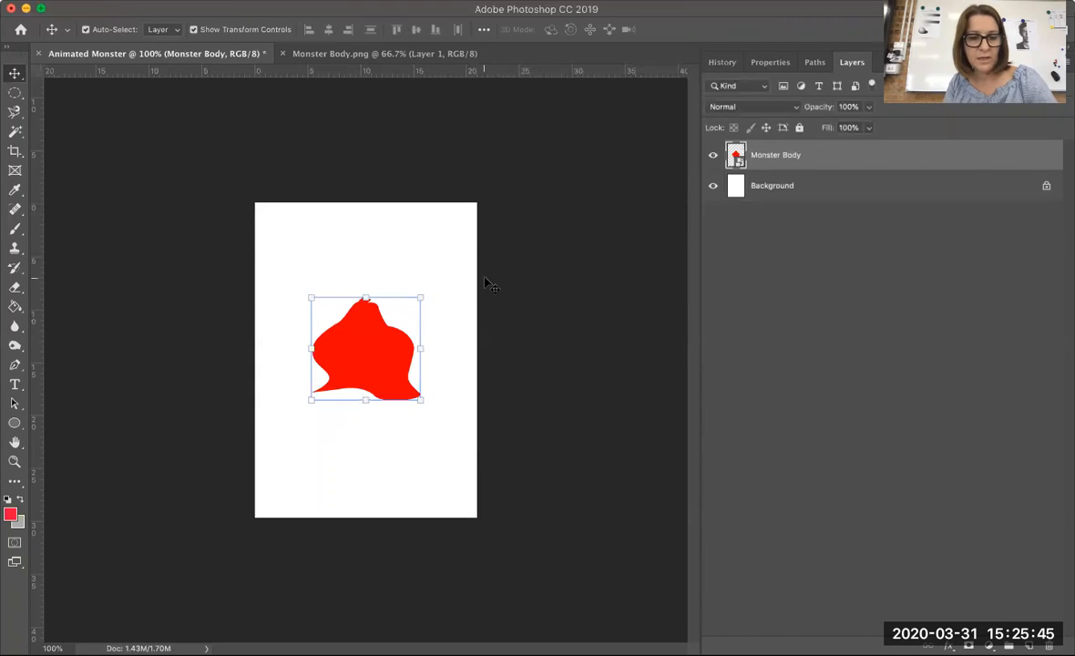
# - Place Mouth.png from the my PNG drawings folder as an embedded image in the Animated Monster document
pyautogui.click(91, 93)
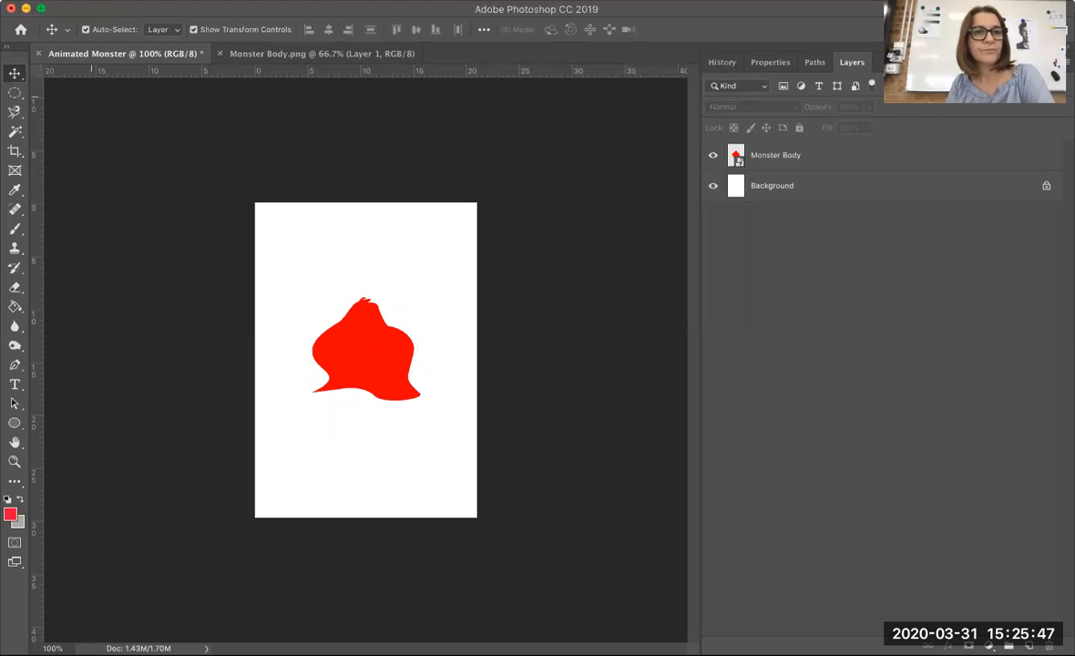
pyautogui.click(134, 1)
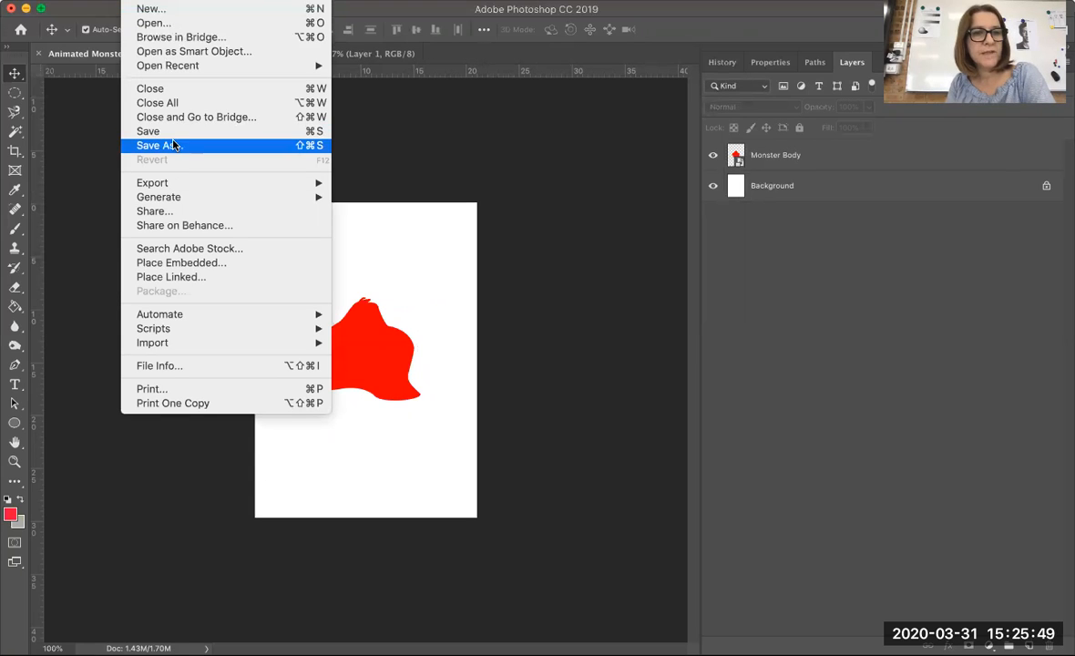
pyautogui.click(166, 264)
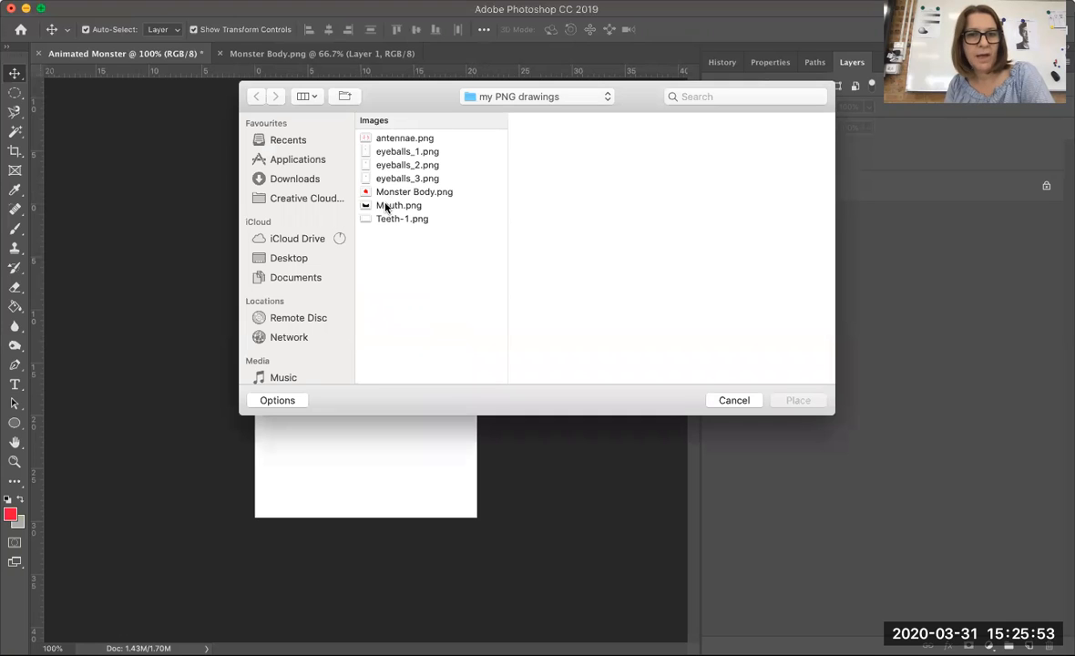
pyautogui.click(390, 206)
pyautogui.click(800, 402)
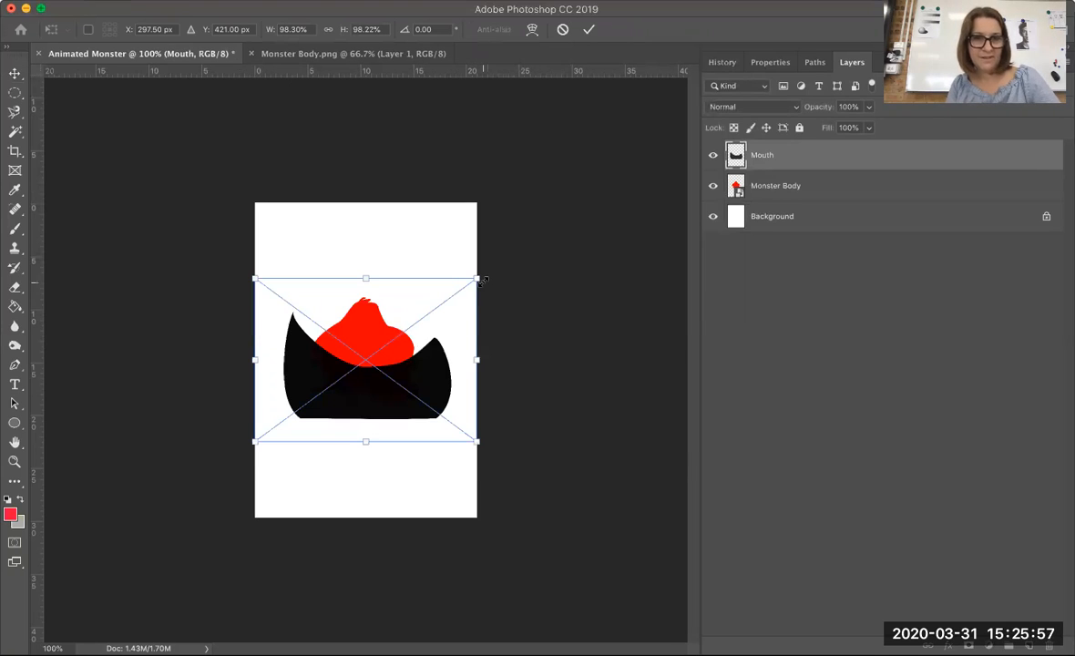
# - Shrink the mouth to about 37% so it fits within the lower half of the red body, and commit the placement
pyautogui.moveTo(473, 282); pyautogui.dragTo(338, 380)
pyautogui.moveTo(293, 414); pyautogui.dragTo(363, 362)
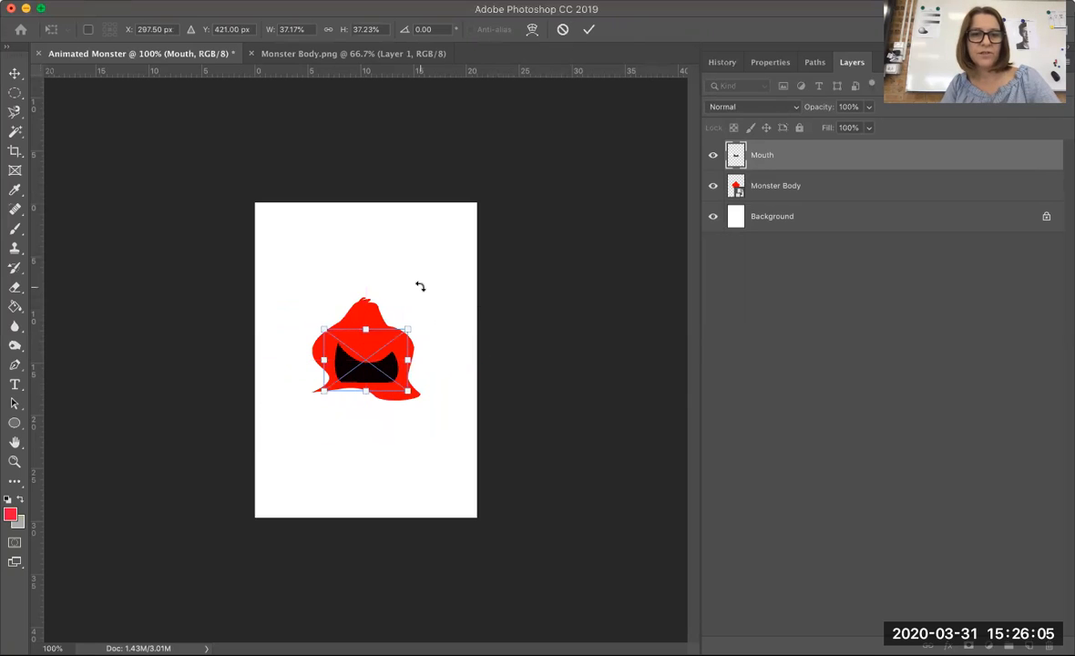
pyautogui.click(15, 73)
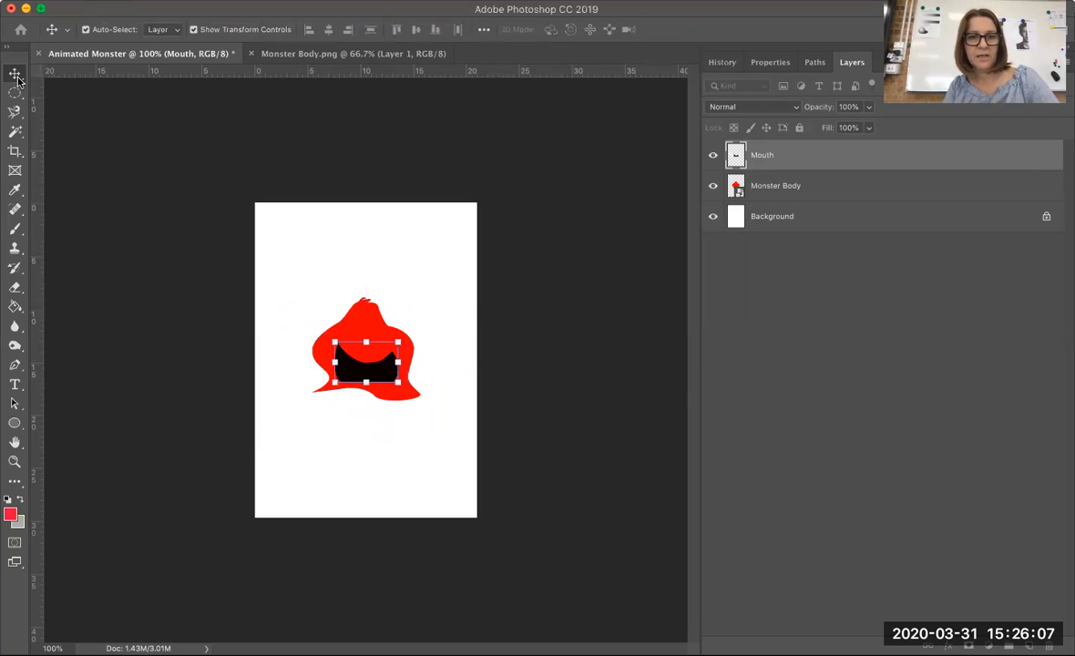
pyautogui.click(421, 214)
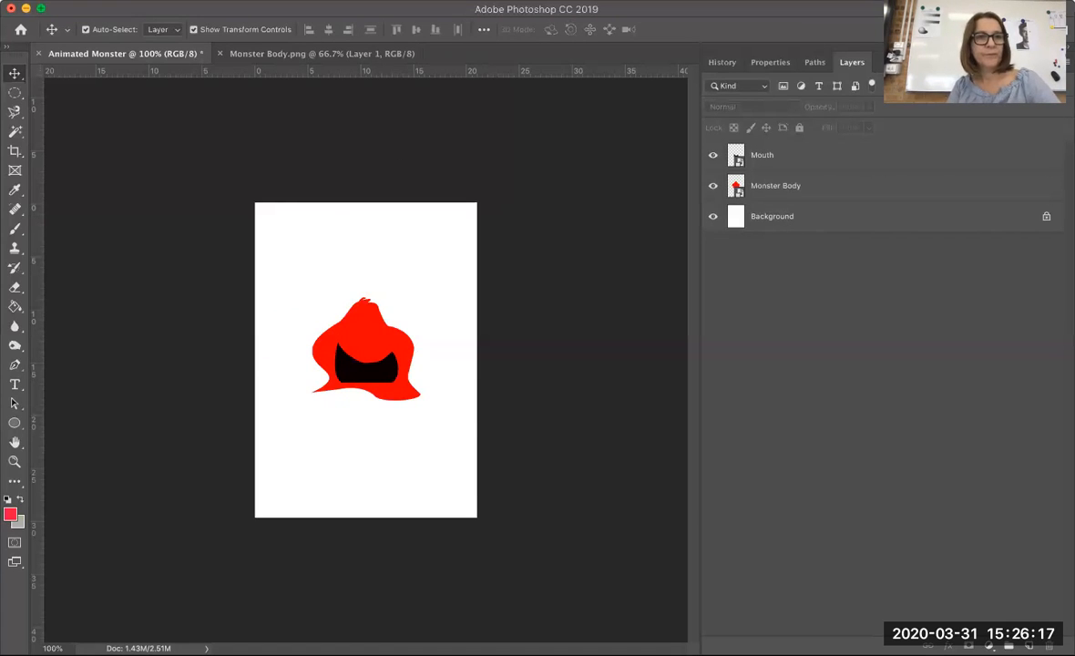
# - Place Teeth-1.png as an embedded image, shrink it to fit inside the lower part of the black mouth, and commit it
pyautogui.click(135, 1)
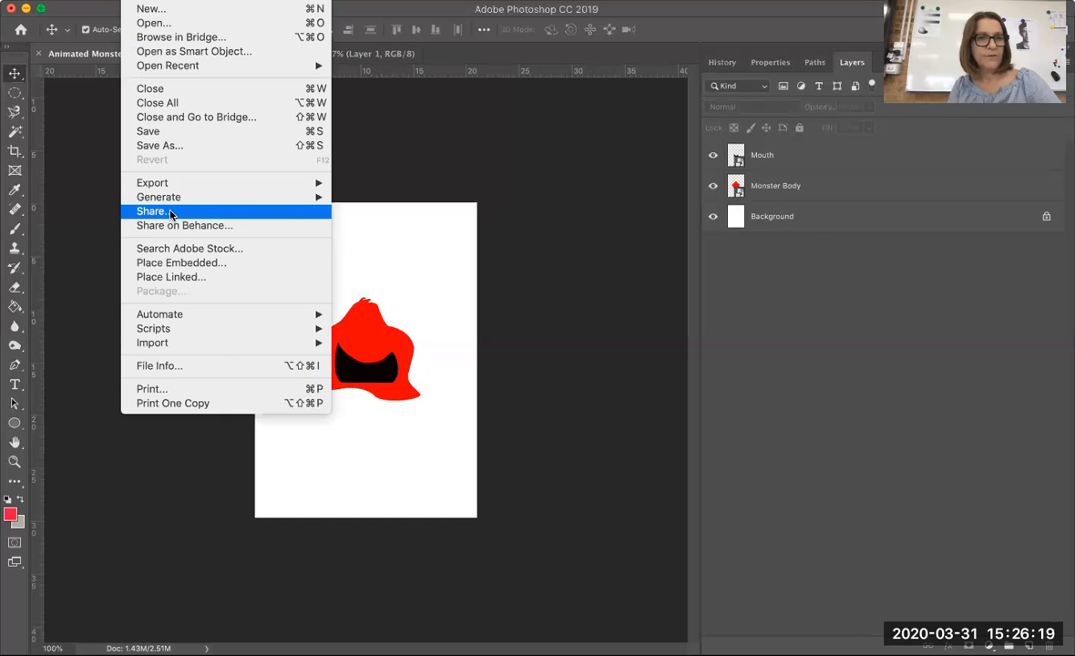
pyautogui.click(160, 263)
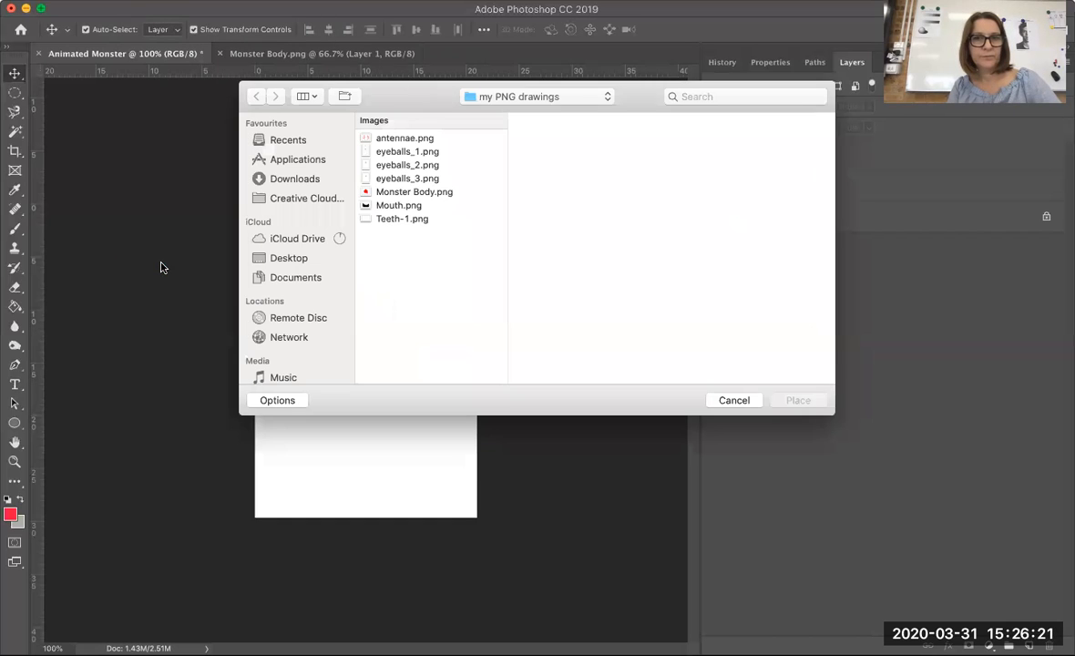
pyautogui.click(392, 219)
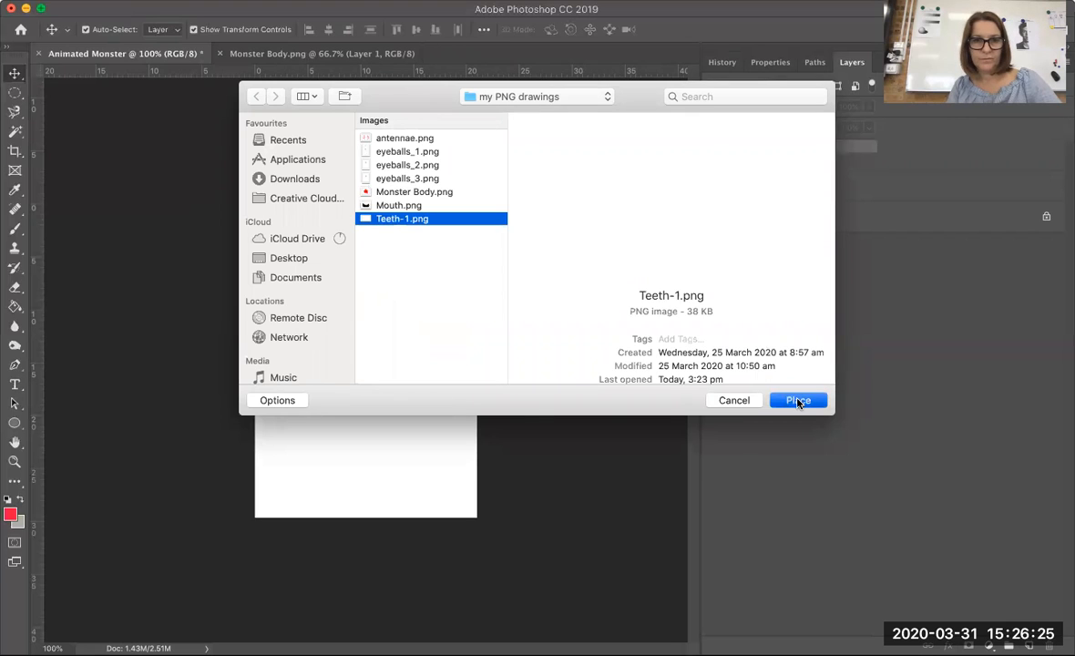
pyautogui.click(798, 401)
pyautogui.moveTo(474, 299); pyautogui.dragTo(394, 357)
pyautogui.press('Return')
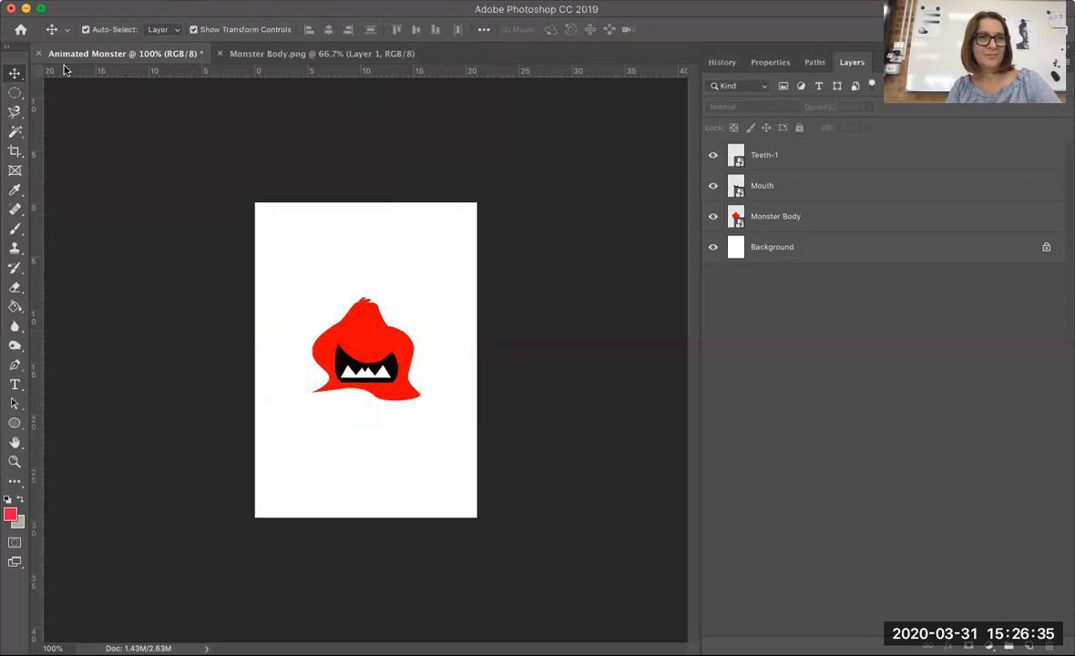
# - Place eyeballs_1.png from the my PNG drawings folder as an embedded image
pyautogui.click(133, 1)
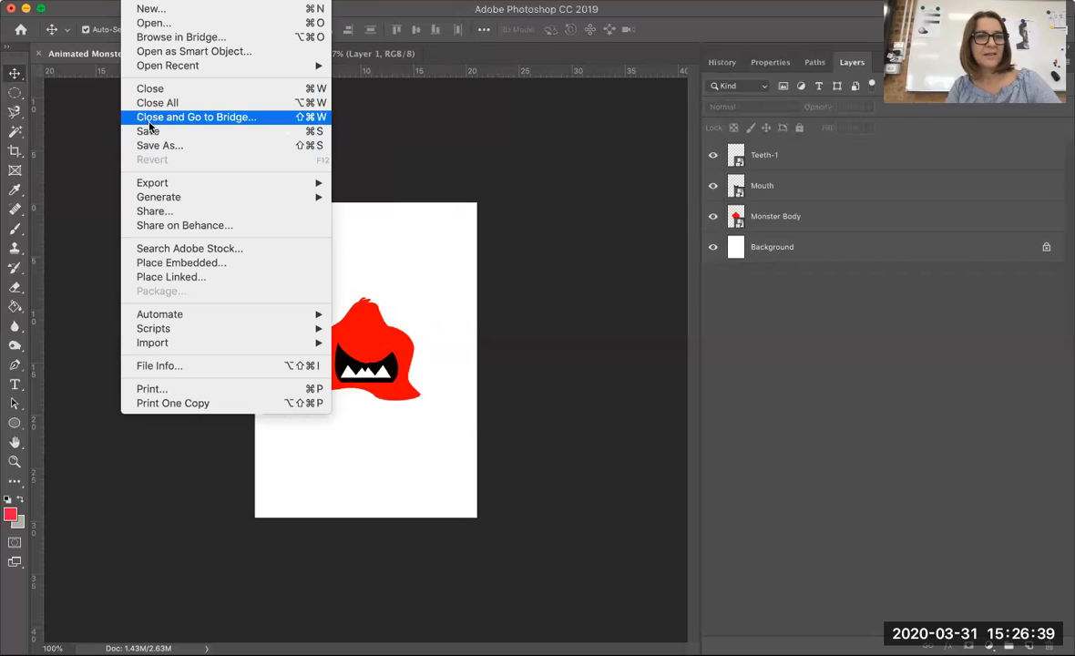
pyautogui.click(154, 265)
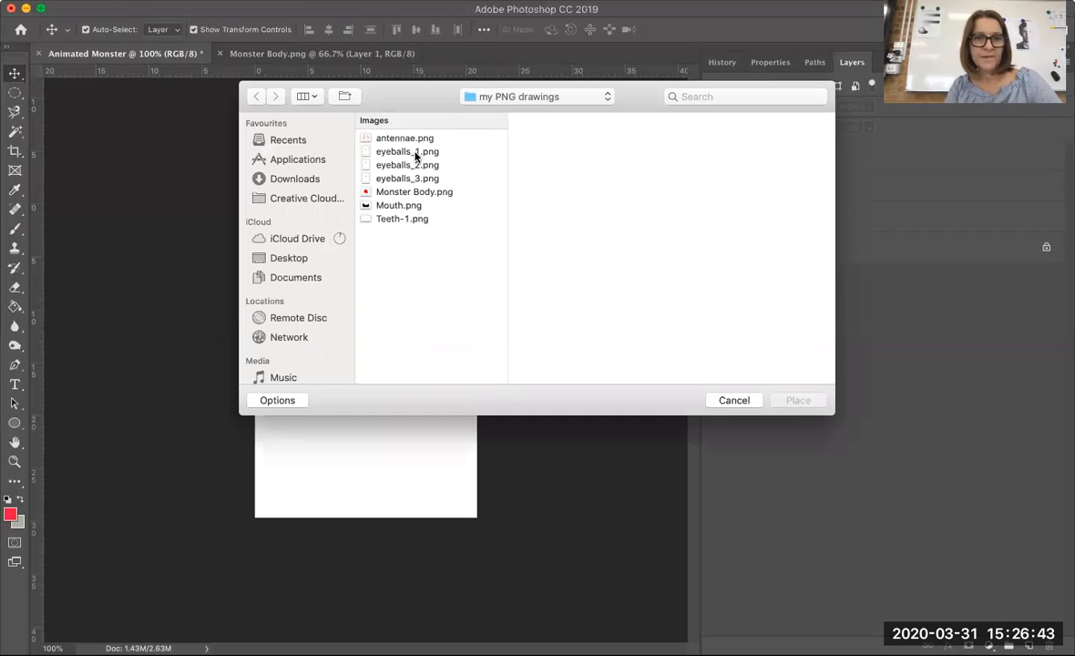
pyautogui.click(416, 153)
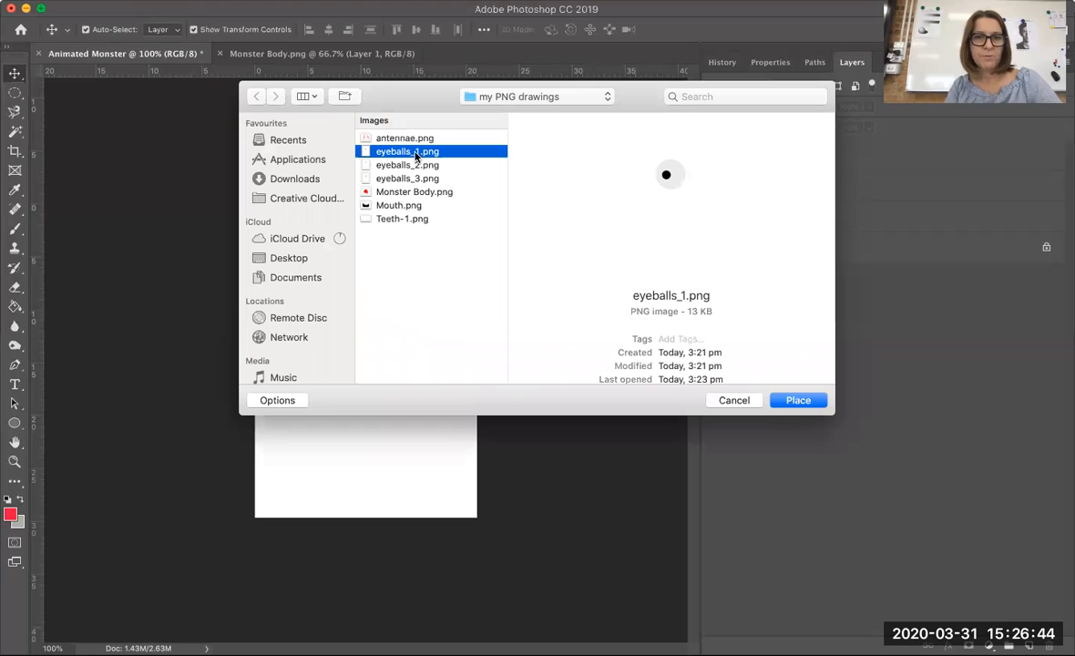
pyautogui.click(795, 401)
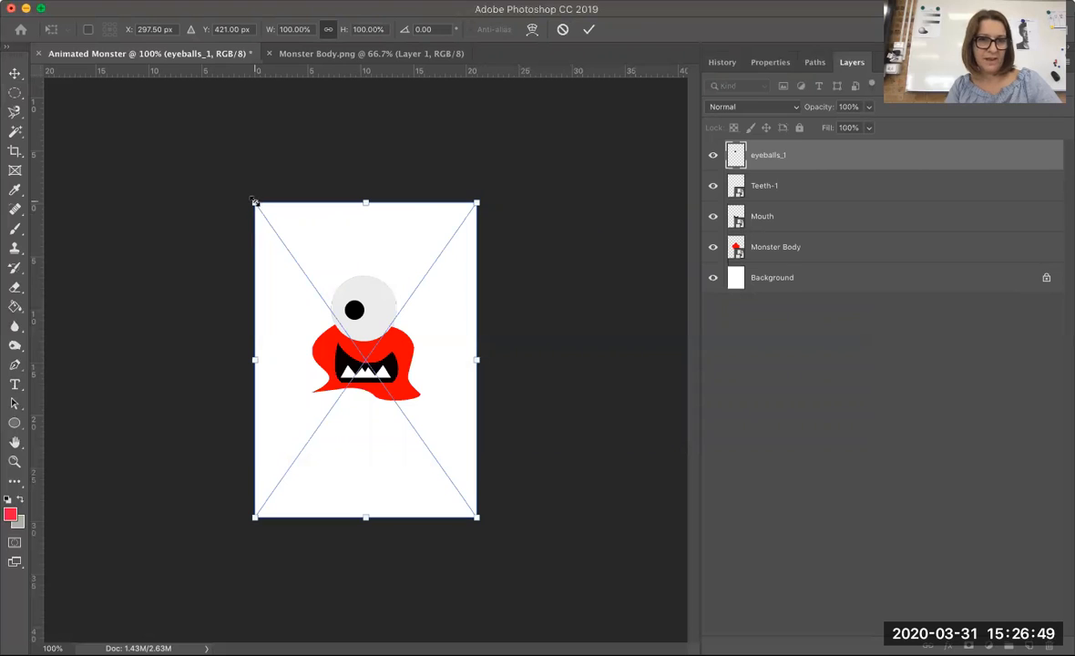
# - Scale the first eyeball proportionally to about 59%, position it centrally on the body just above the mouth, and commit it
pyautogui.moveTo(258, 209); pyautogui.dragTo(339, 315)
pyautogui.moveTo(412, 421); pyautogui.dragTo(375, 379)
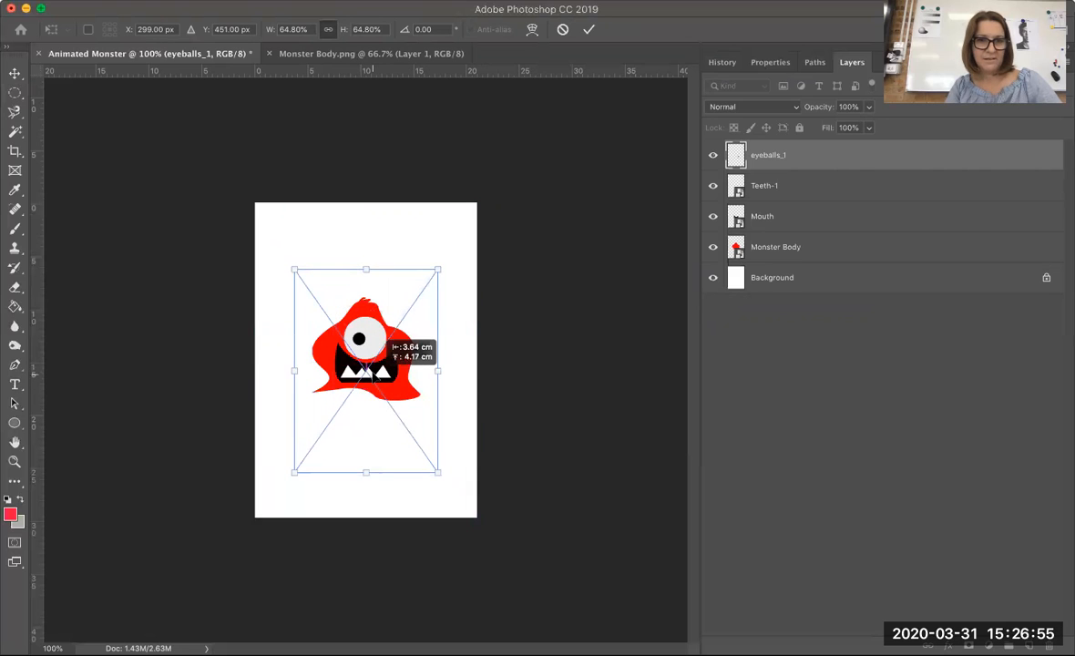
pyautogui.moveTo(436, 272); pyautogui.dragTo(417, 293)
pyautogui.moveTo(362, 355); pyautogui.dragTo(369, 345)
pyautogui.press('Up')
pyautogui.press('Up')
pyautogui.press('Up')
pyautogui.press('Up')
pyautogui.press('Up')
pyautogui.press('Up')
pyautogui.press('Up')
pyautogui.press('Up')
pyautogui.press('Up')
pyautogui.press('Up')
pyautogui.press('Up')
pyautogui.press('Up')
pyautogui.press('Up')
pyautogui.press('Up')
pyautogui.press('Up')
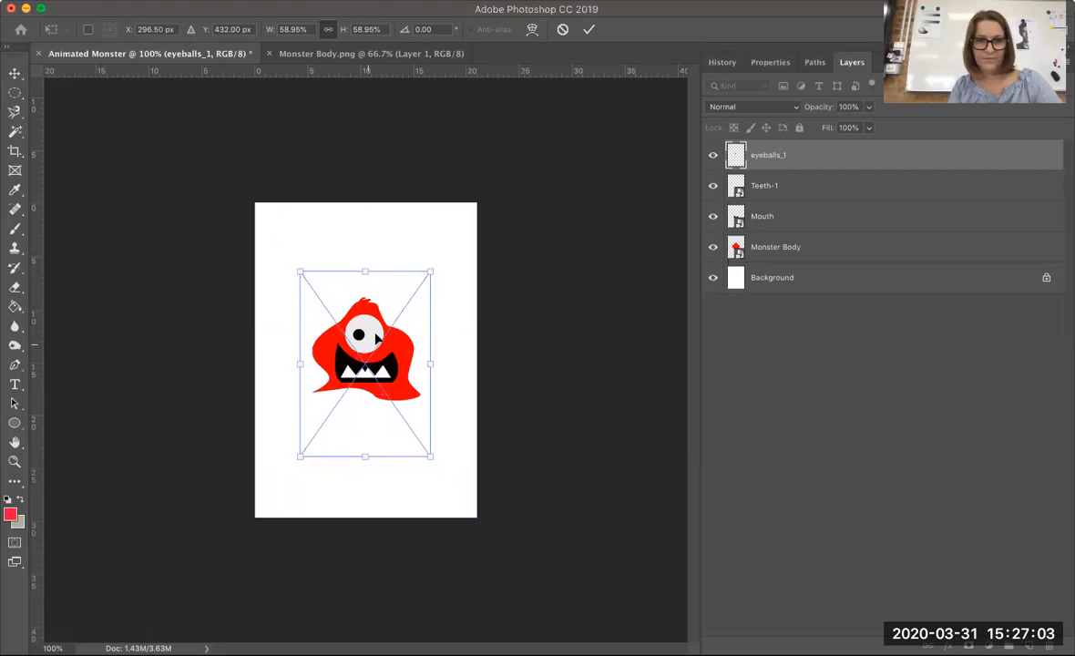
pyautogui.press('Return')
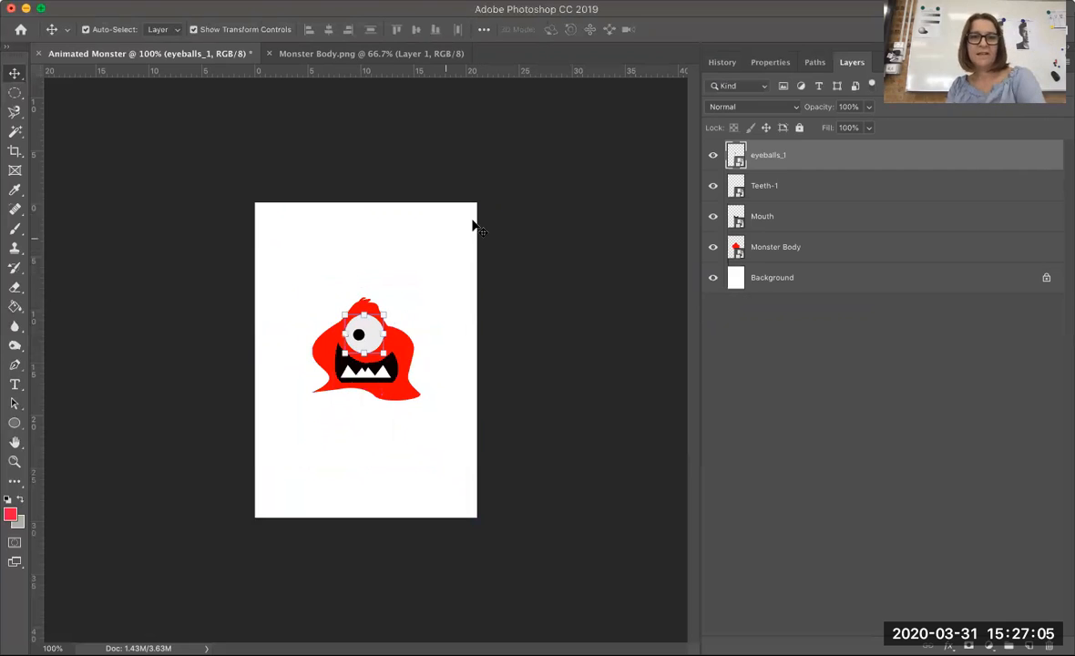
pyautogui.click(474, 226)
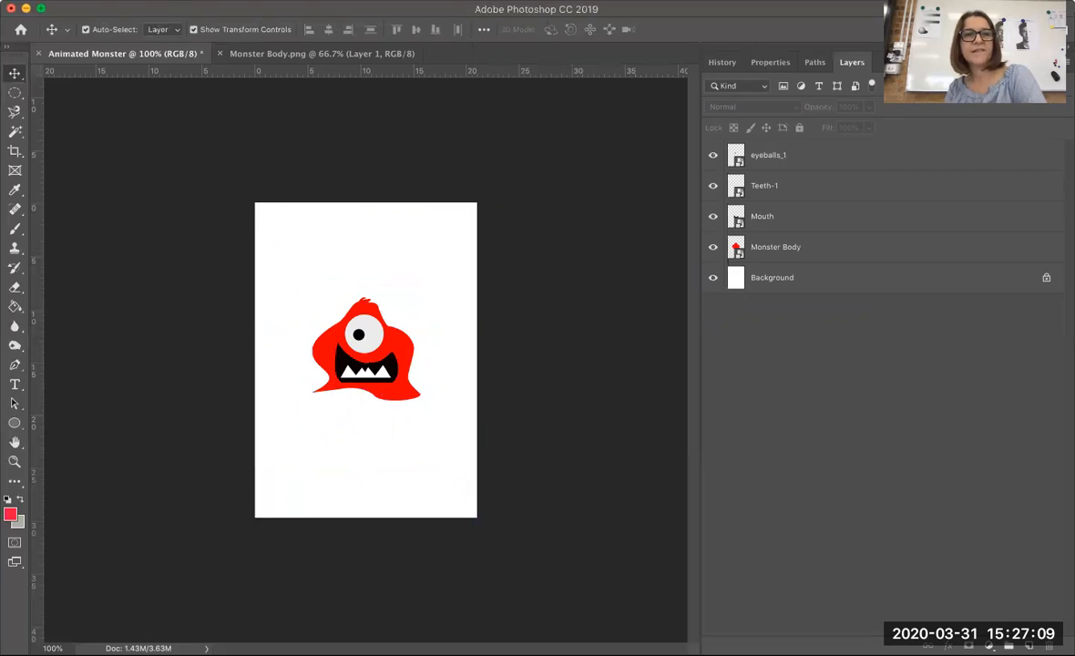
# - Save a JPEG copy of the monster as Monster1 in the my PNG drawings folder at quality 12 (Maximum), Progressive with 3 scans
pyautogui.click(138, 1)
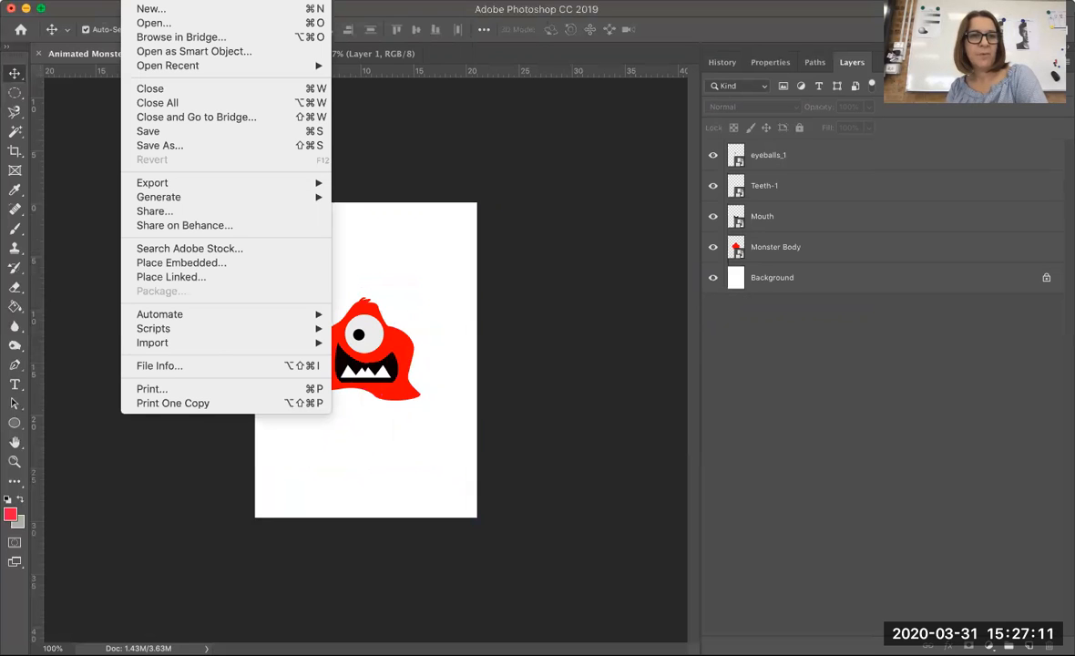
pyautogui.click(153, 147)
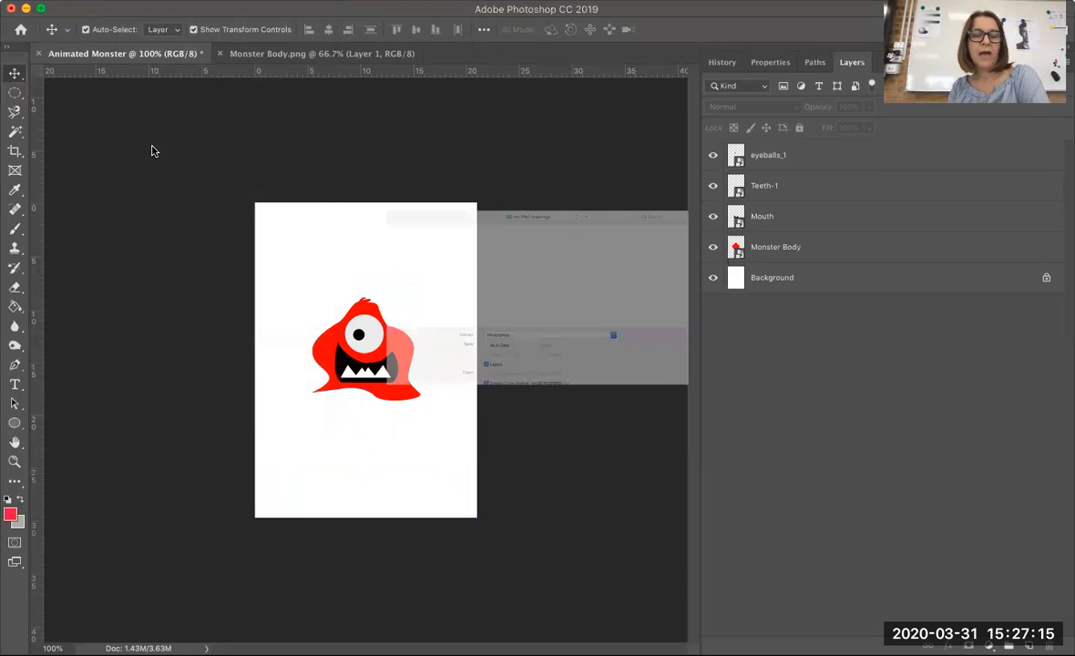
pyautogui.write('MOnst')
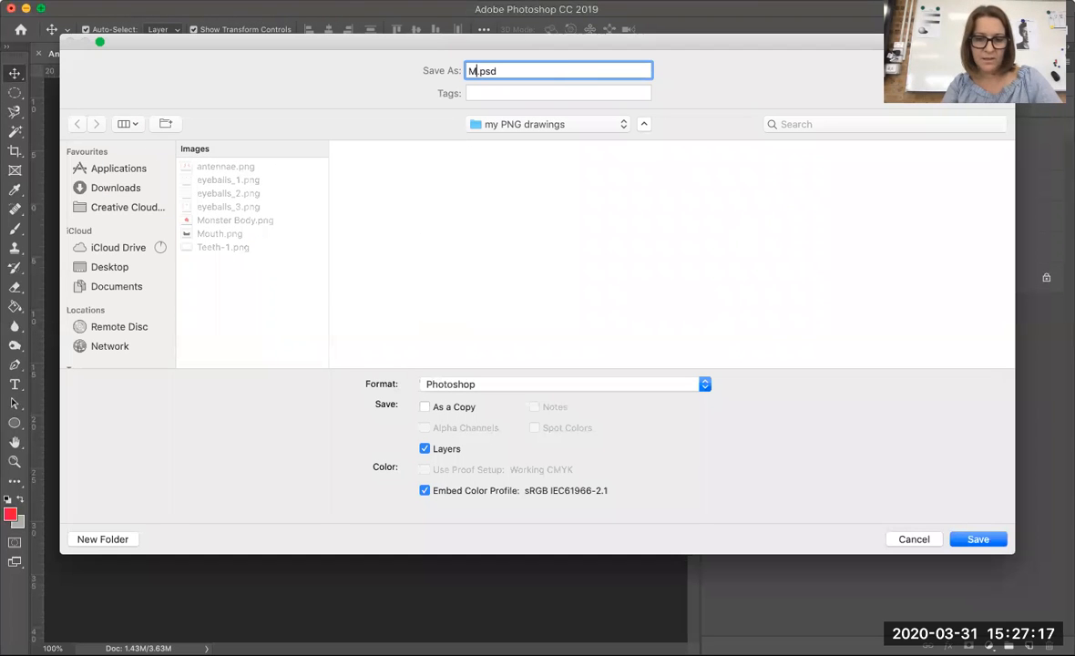
pyautogui.write('er1')
pyautogui.click(483, 70)
pyautogui.press('BackSpace')
pyautogui.write('o')
pyautogui.click(466, 386)
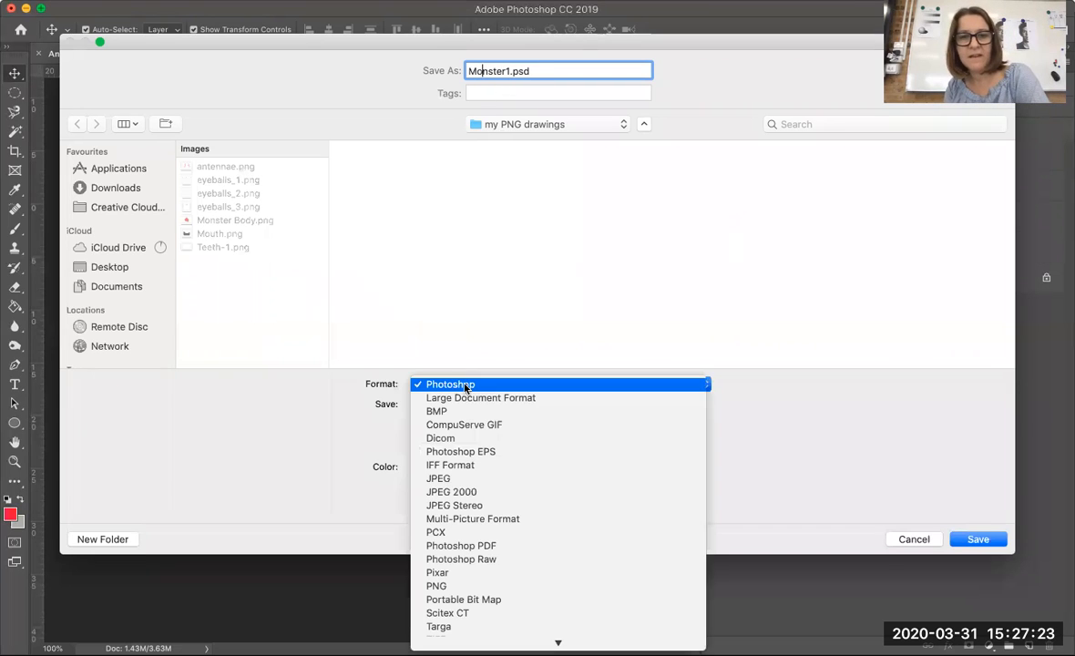
pyautogui.click(438, 479)
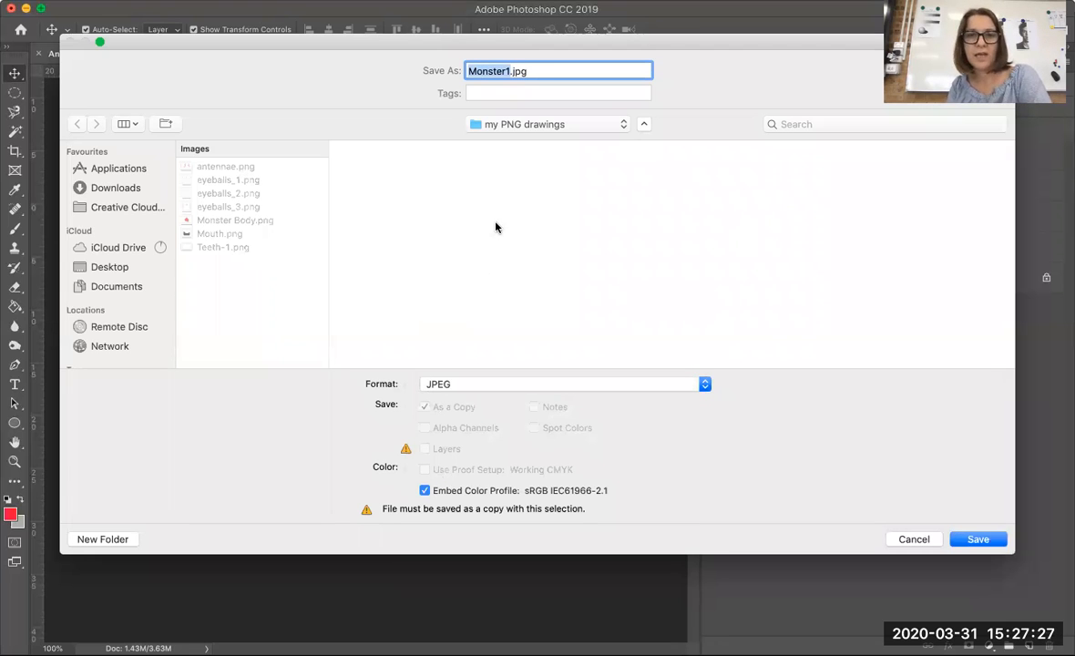
pyautogui.click(978, 540)
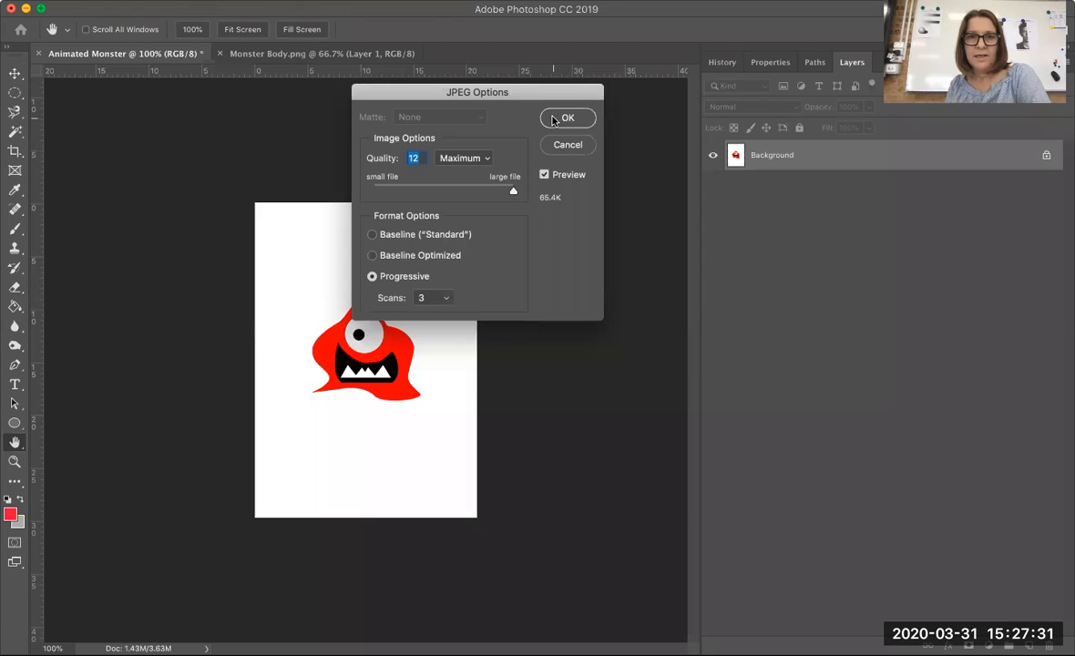
pyautogui.click(554, 120)
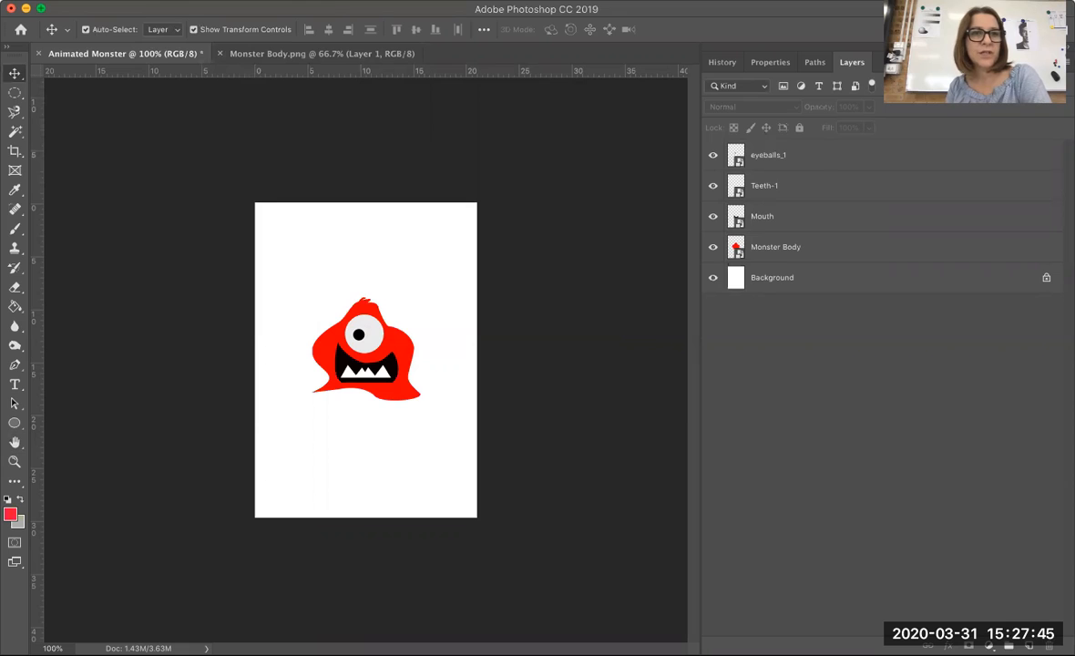
# - Place eyeballs_2.png as an embedded image and shrink it proportionally to about 58%
pyautogui.click(135, 0)
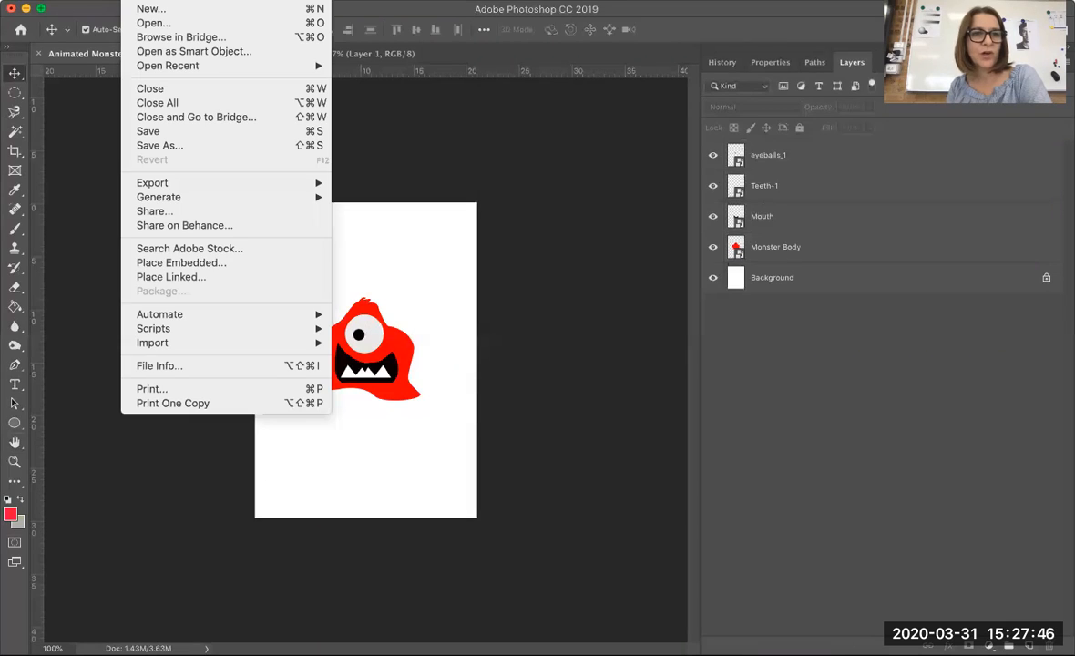
pyautogui.click(178, 262)
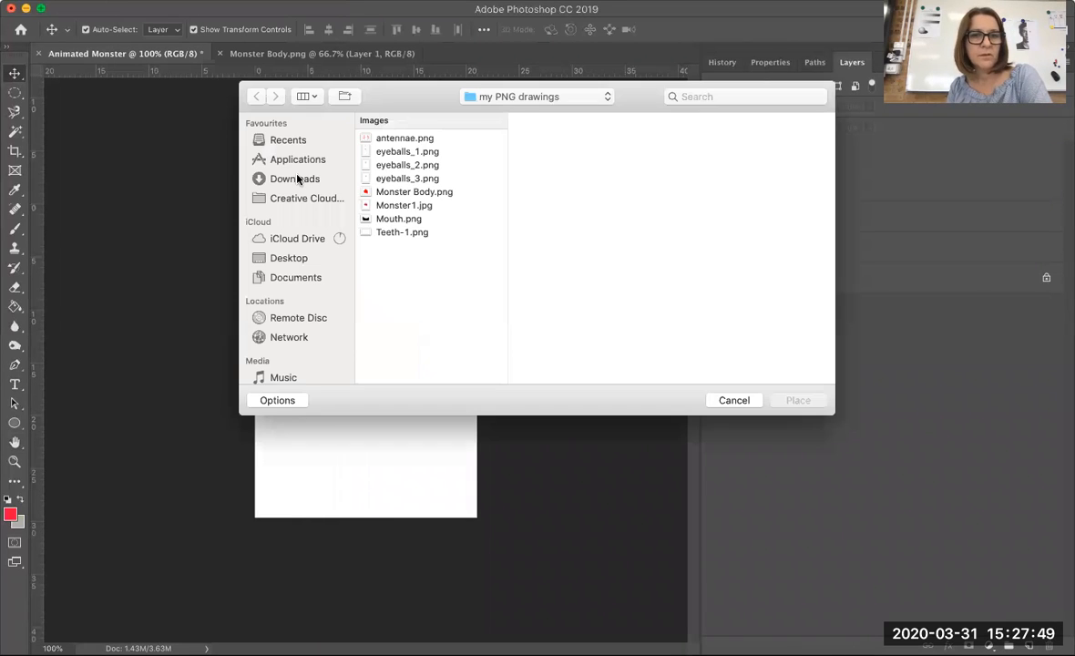
pyautogui.click(384, 168)
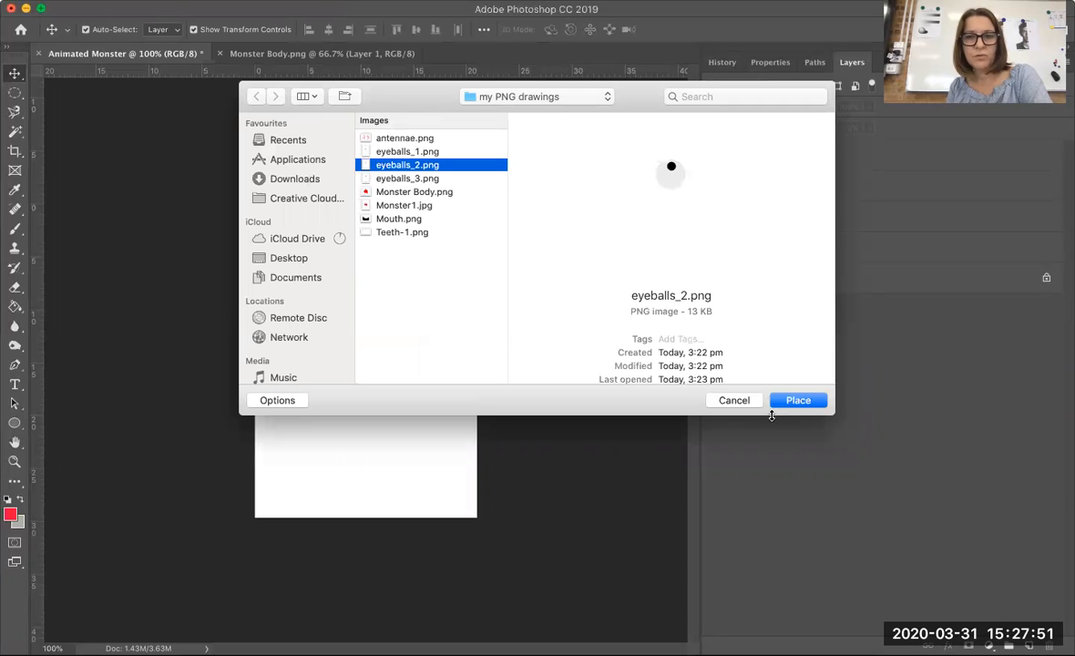
pyautogui.click(785, 402)
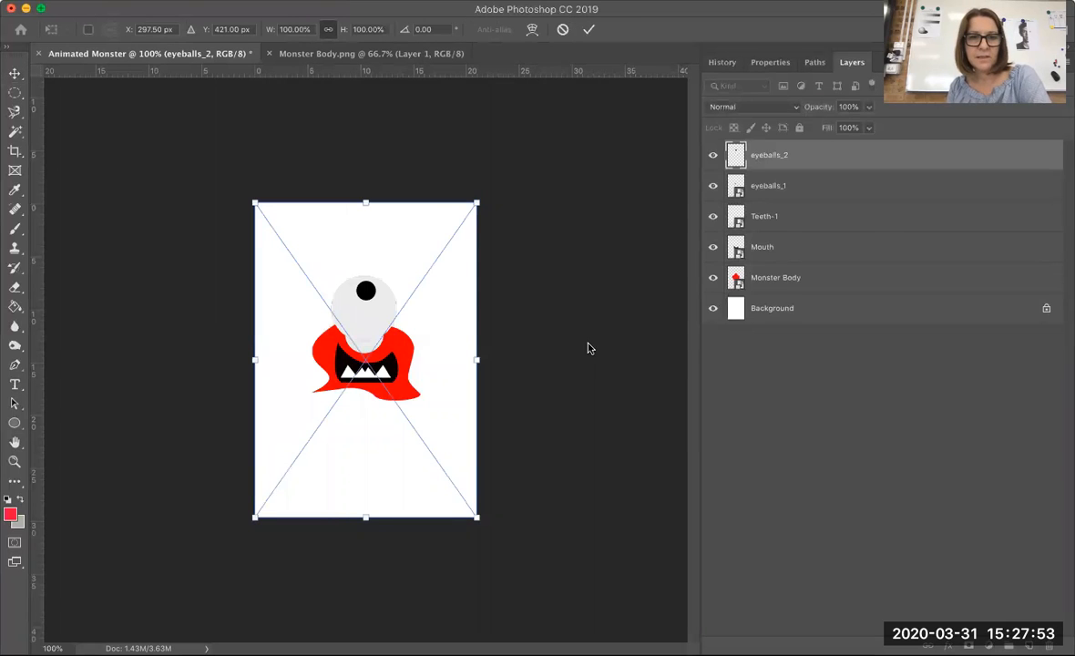
pyautogui.moveTo(473, 212); pyautogui.dragTo(393, 313)
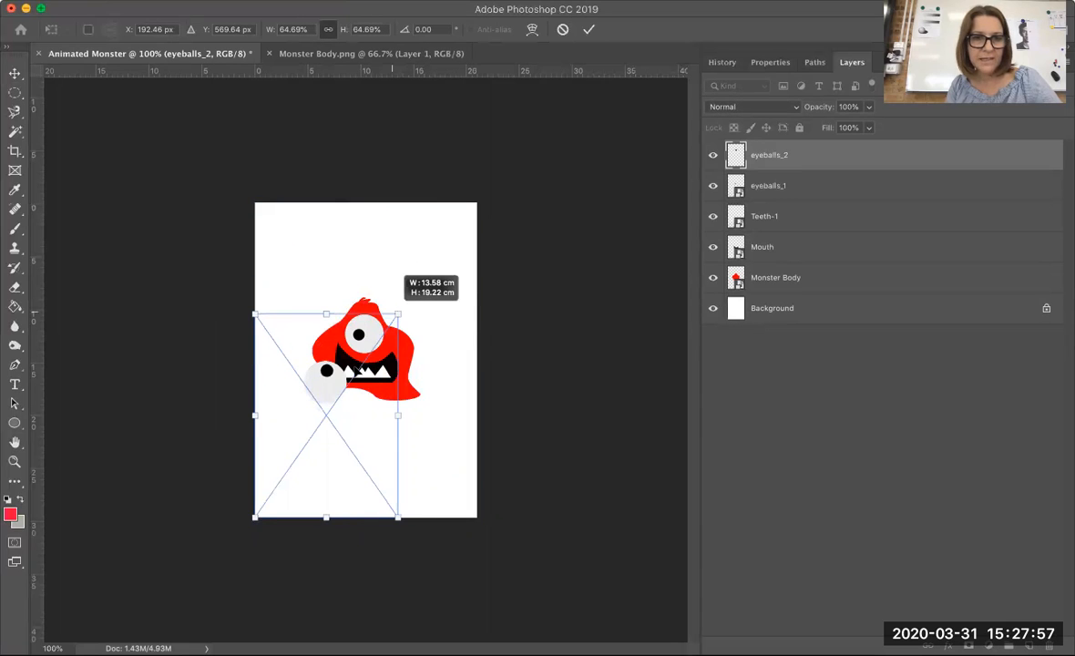
pyautogui.moveTo(337, 372); pyautogui.dragTo(373, 332)
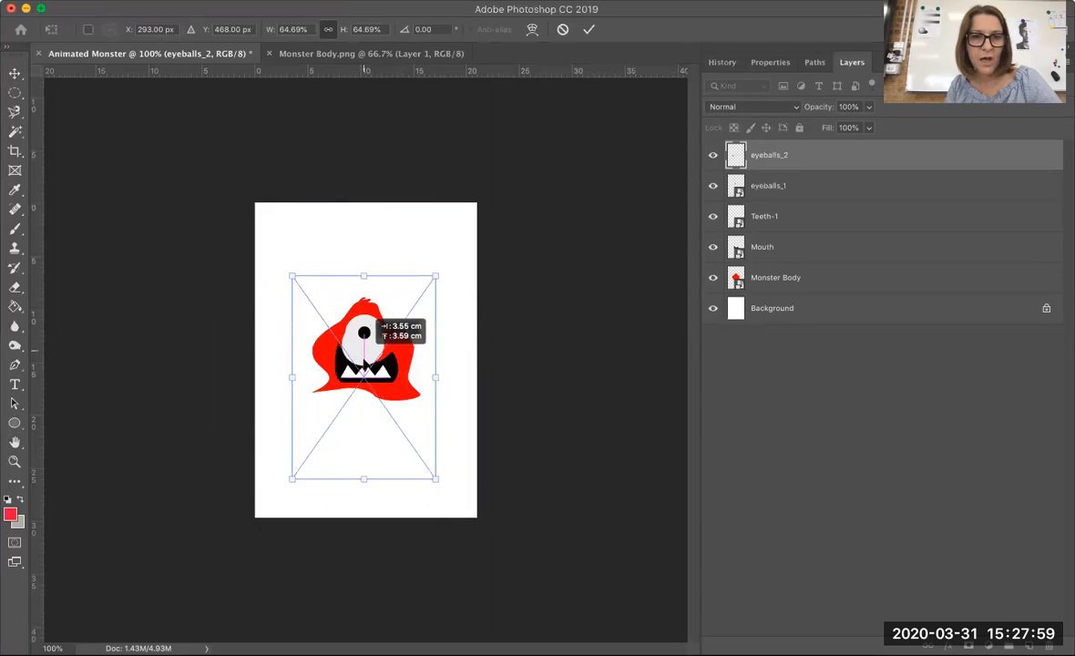
pyautogui.moveTo(437, 276); pyautogui.dragTo(420, 302)
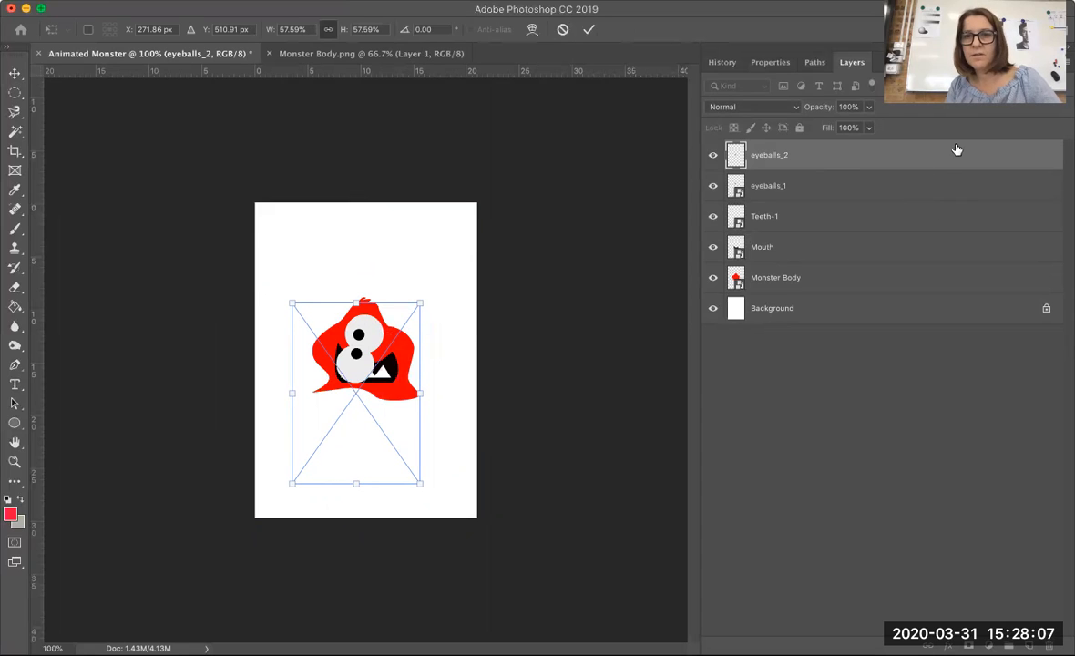
# - Lower the eyeballs_2 opacity to 73%, align it over the first eyeball at about 54% width and 56% height, and commit the placement
pyautogui.click(869, 108)
pyautogui.moveTo(869, 124)
pyautogui.mouseDown()
pyautogui.moveTo(827, 125)
pyautogui.moveTo(849, 125)
pyautogui.mouseUp()
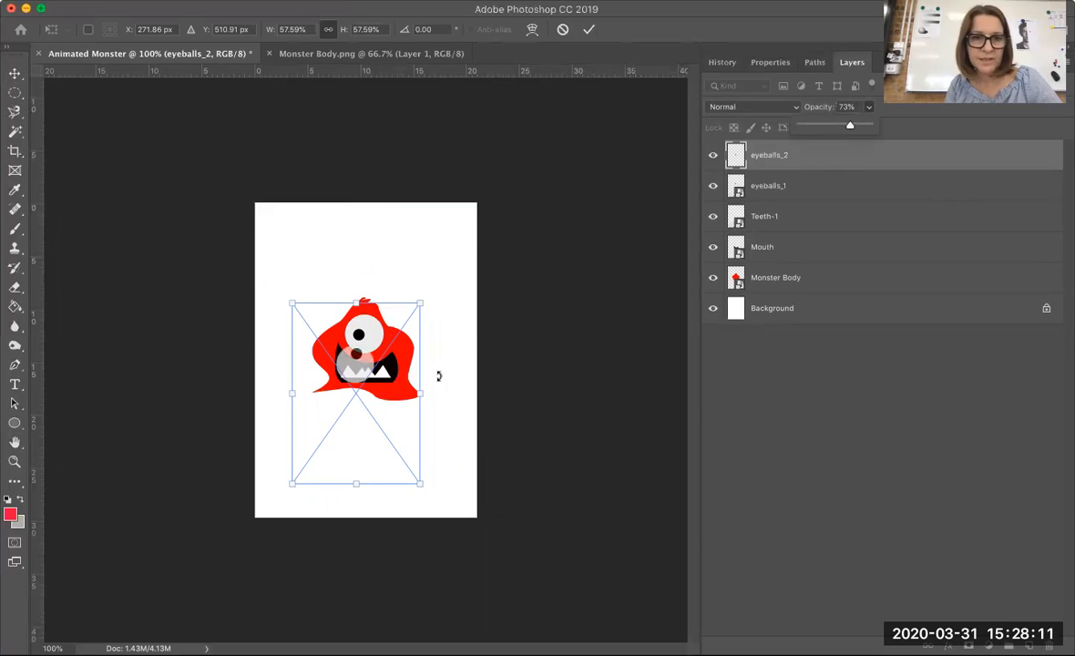
pyautogui.click(354, 369)
pyautogui.moveTo(351, 368); pyautogui.dragTo(360, 341)
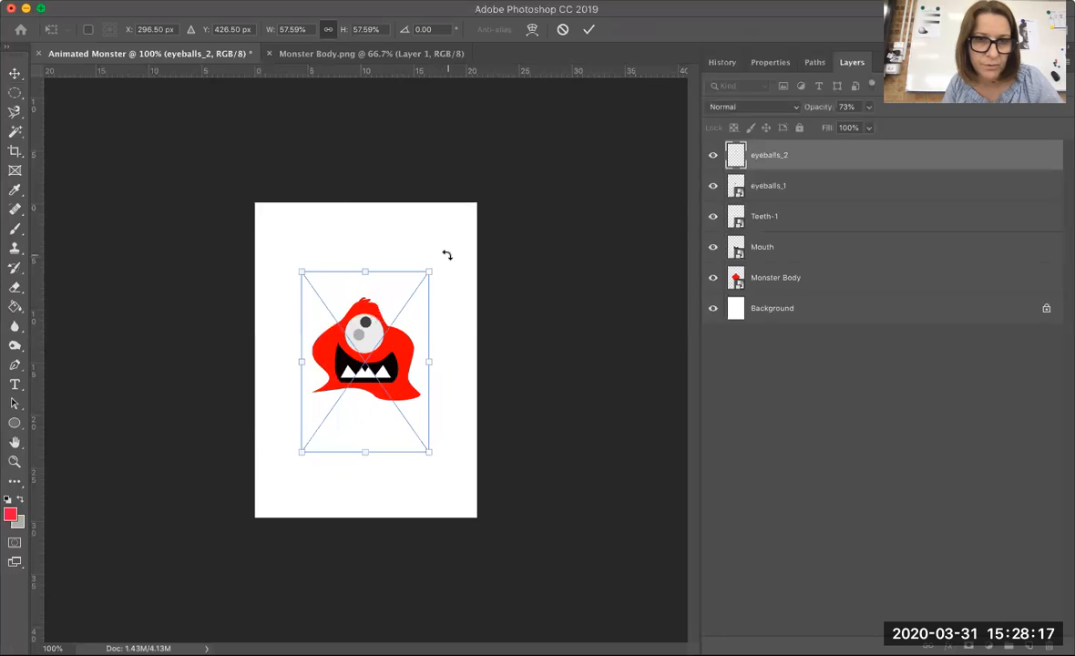
pyautogui.moveTo(427, 269); pyautogui.dragTo(391, 298)
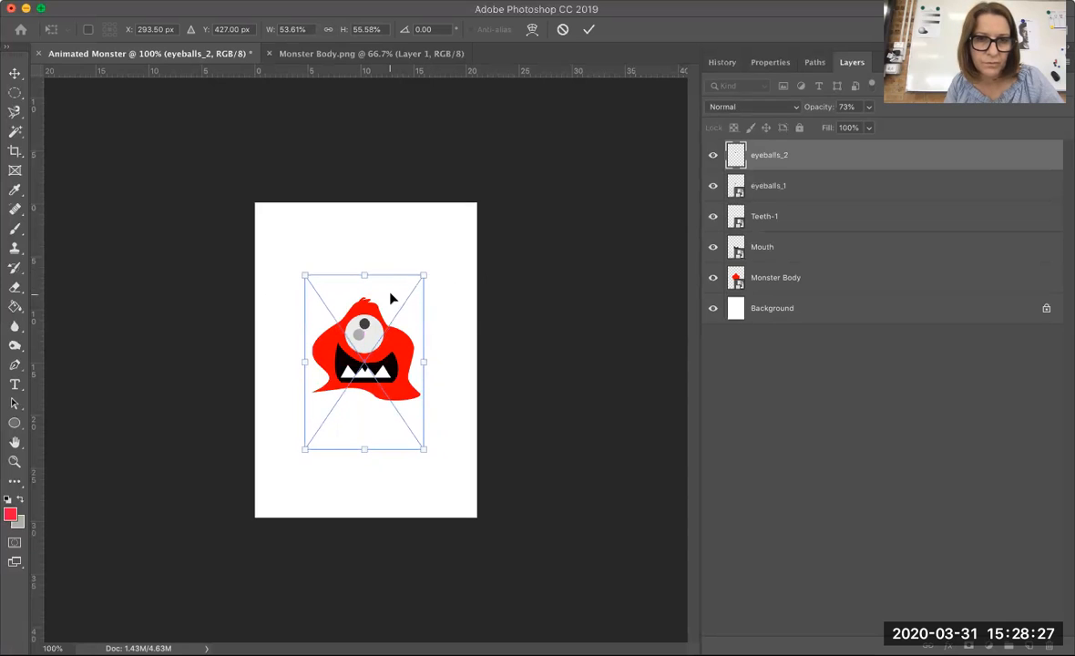
pyautogui.press('Return')
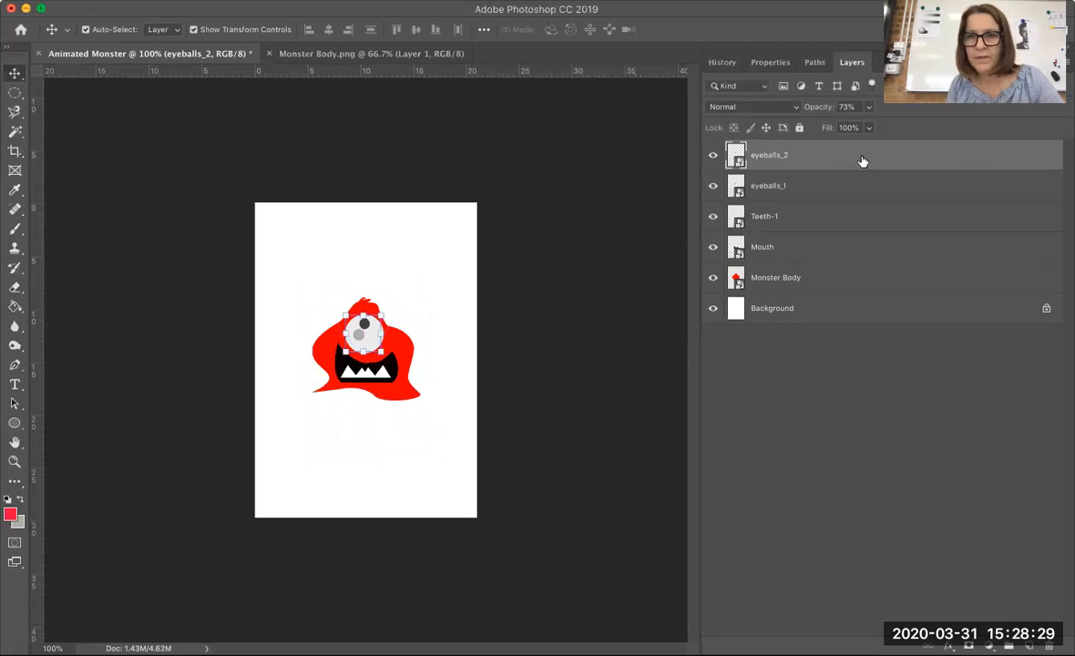
# - Restore the eyeballs_2 layer's opacity to 100% and leave no layer selected
pyautogui.moveTo(867, 126); pyautogui.dragTo(893, 126)
pyautogui.click(565, 150)
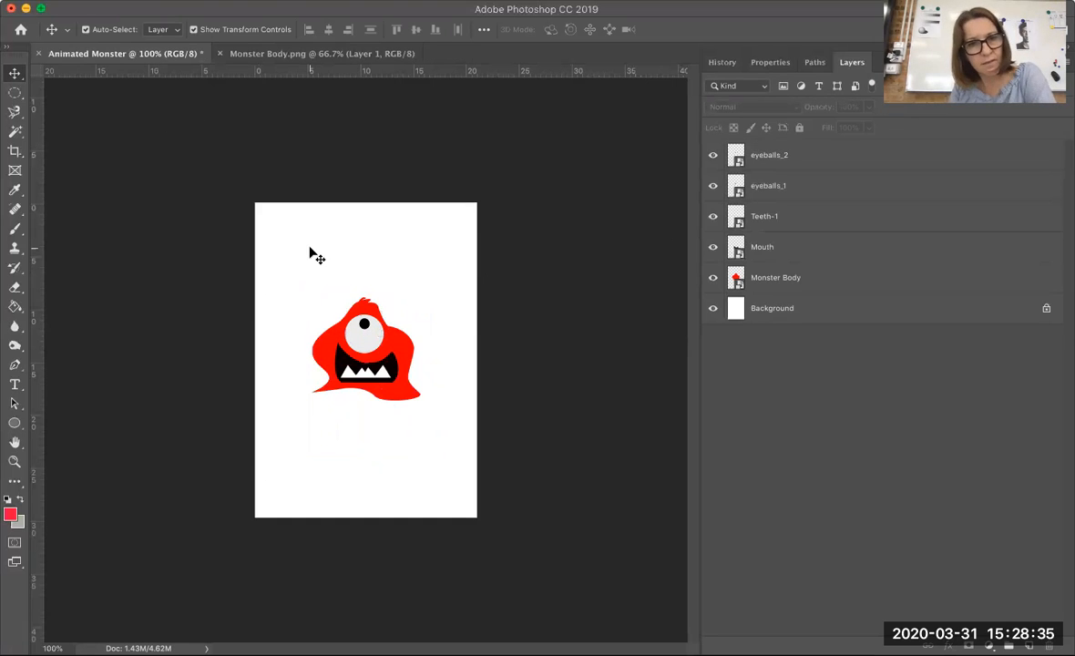
pyautogui.click(377, 333)
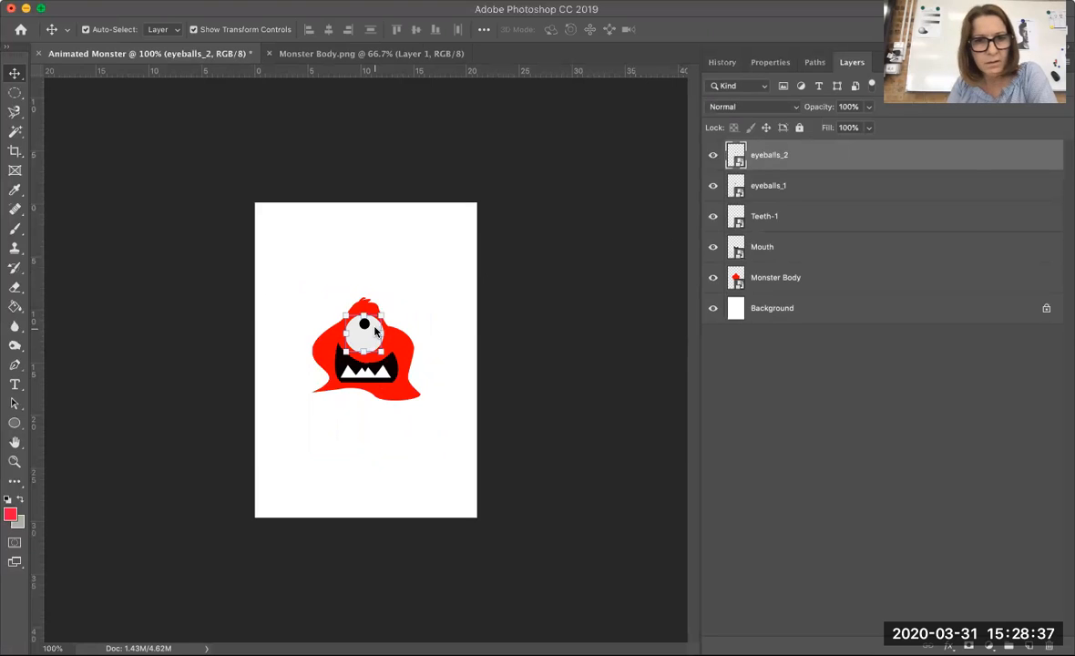
pyautogui.click(246, 253)
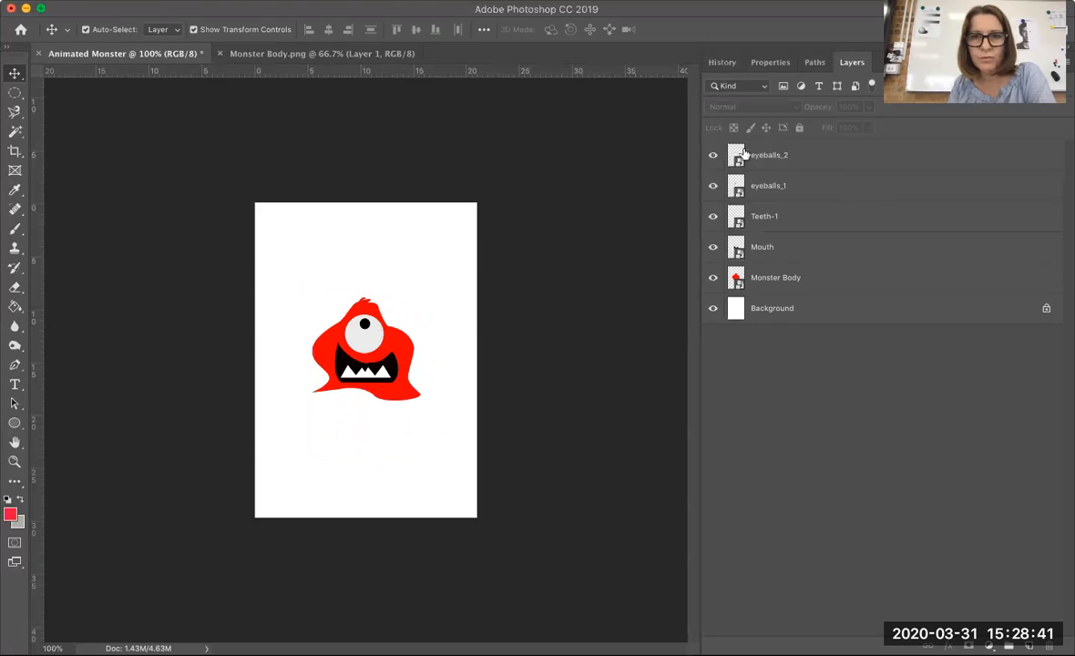
# - Save a JPEG copy as Monster2 in the my PNG drawings folder at quality 12 (Maximum), Progressive with 3 scans
pyautogui.click(137, 1)
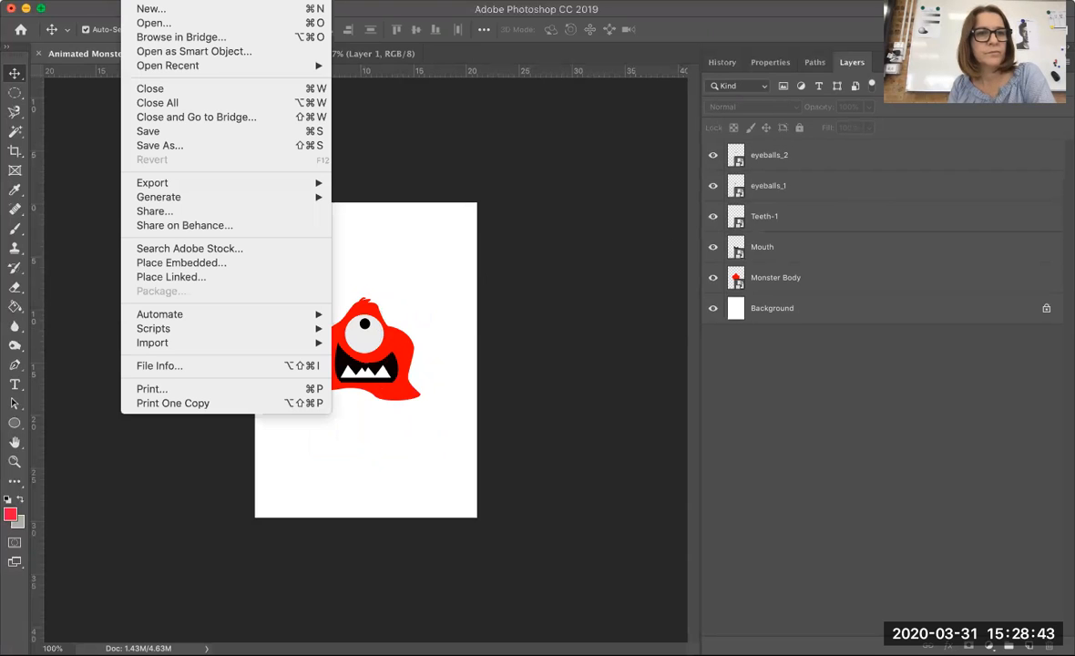
pyautogui.click(166, 146)
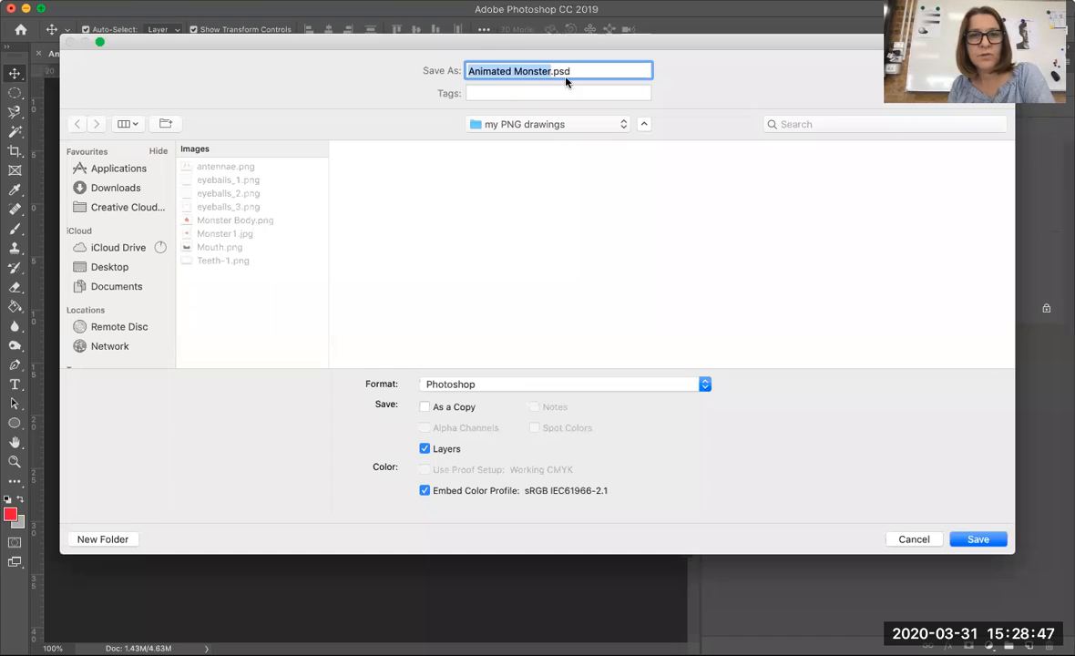
pyautogui.click(607, 72)
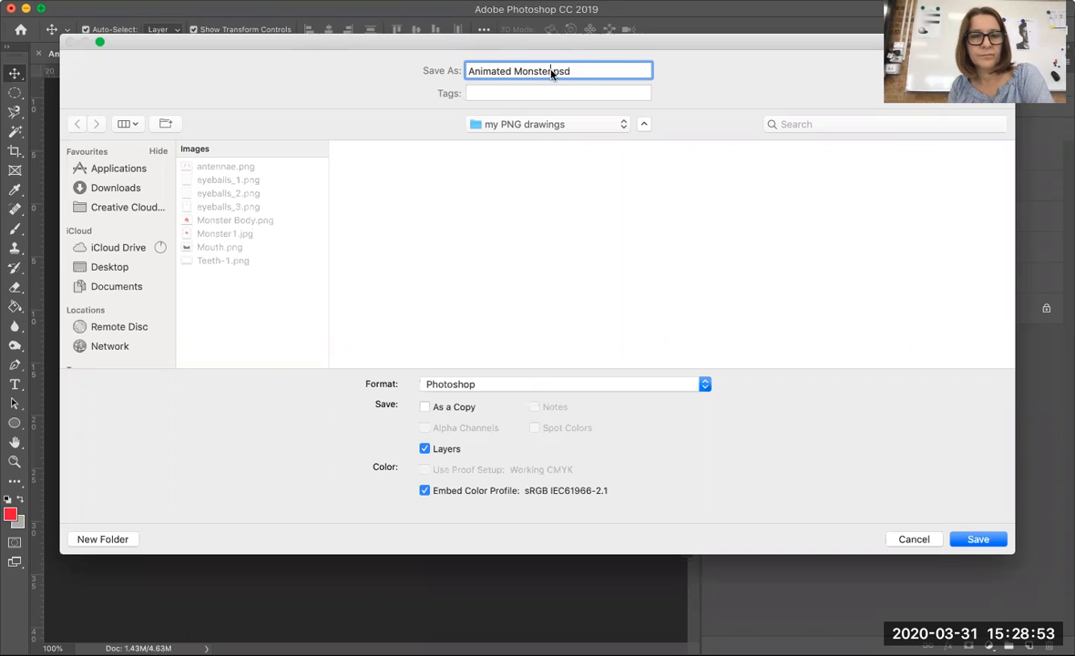
pyautogui.moveTo(551, 75); pyautogui.dragTo(441, 84)
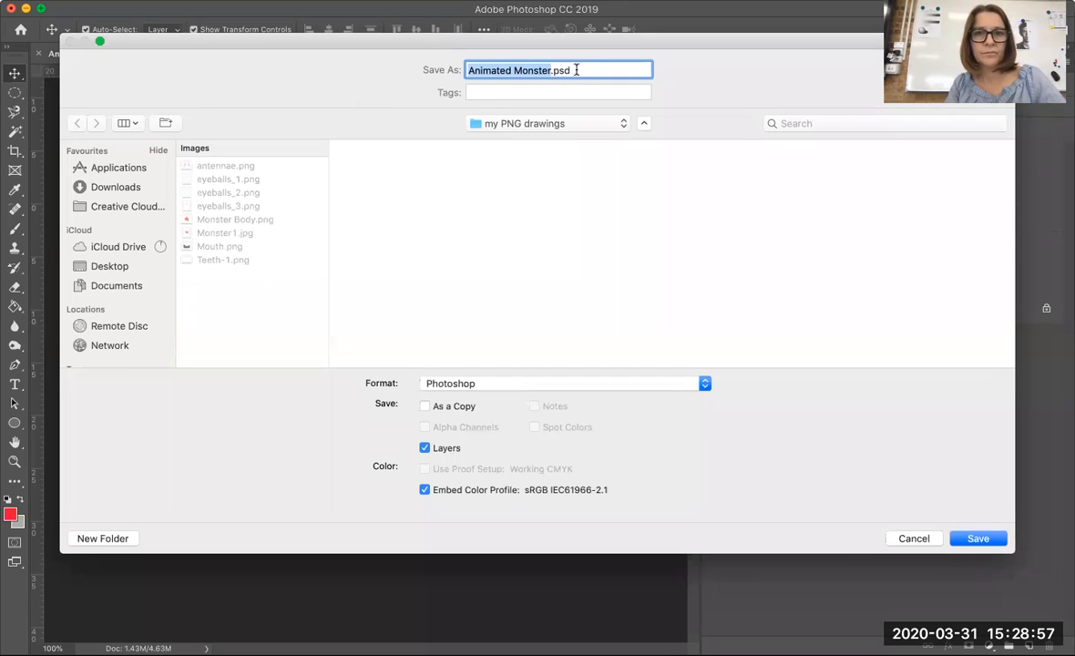
pyautogui.press('BackSpace')
pyautogui.write('MOnste')
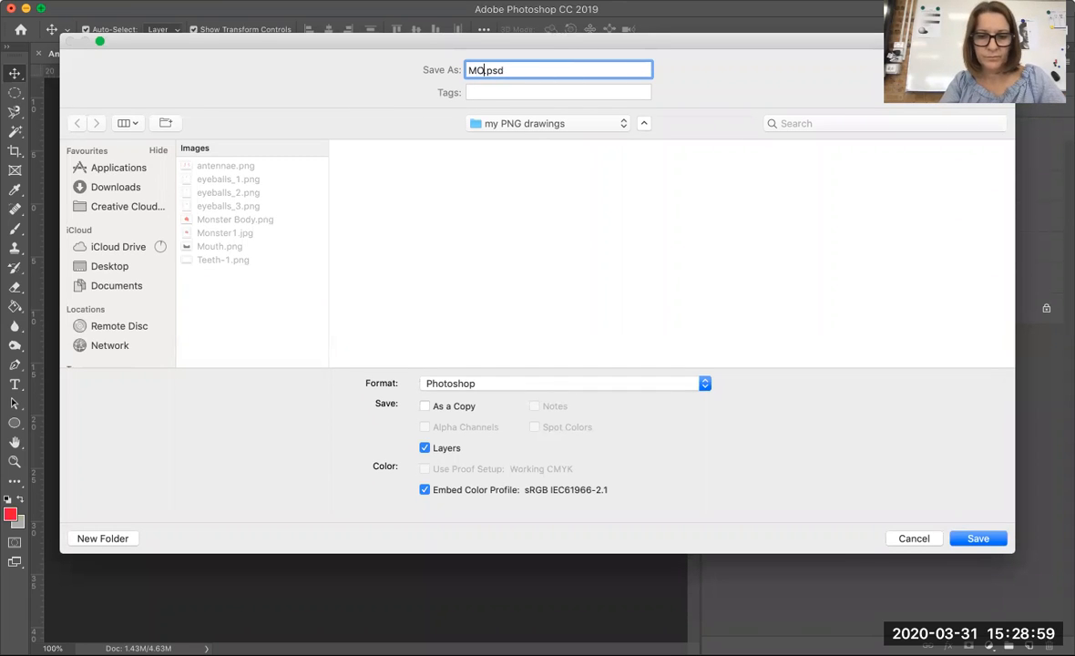
pyautogui.write('r2')
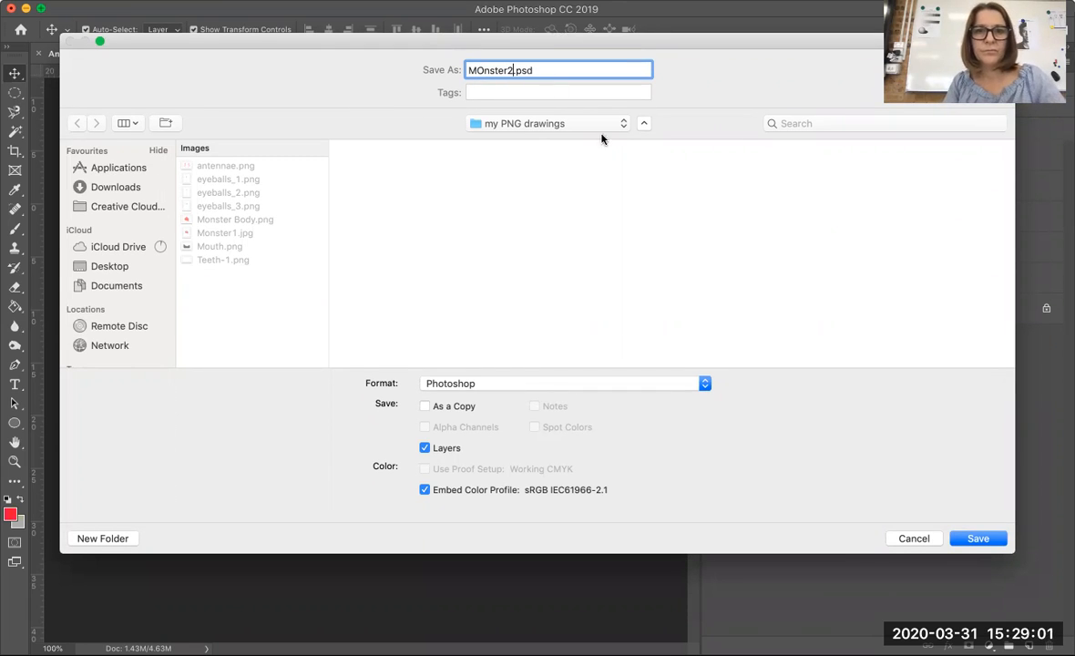
pyautogui.click(483, 70)
pyautogui.press('BackSpace')
pyautogui.write('o')
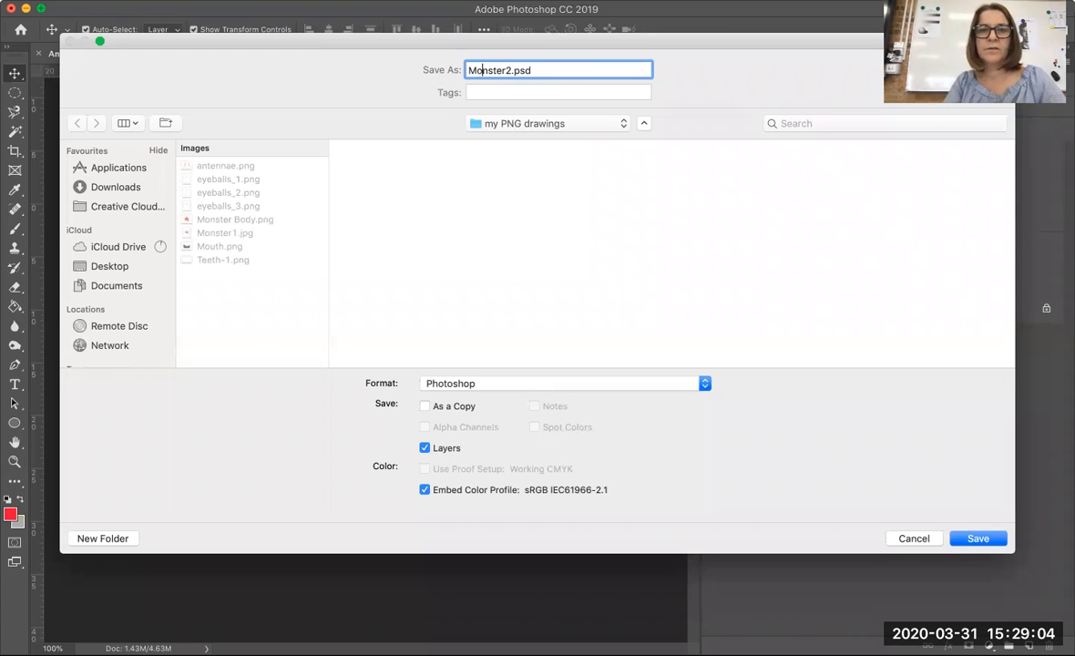
pyautogui.click(549, 382)
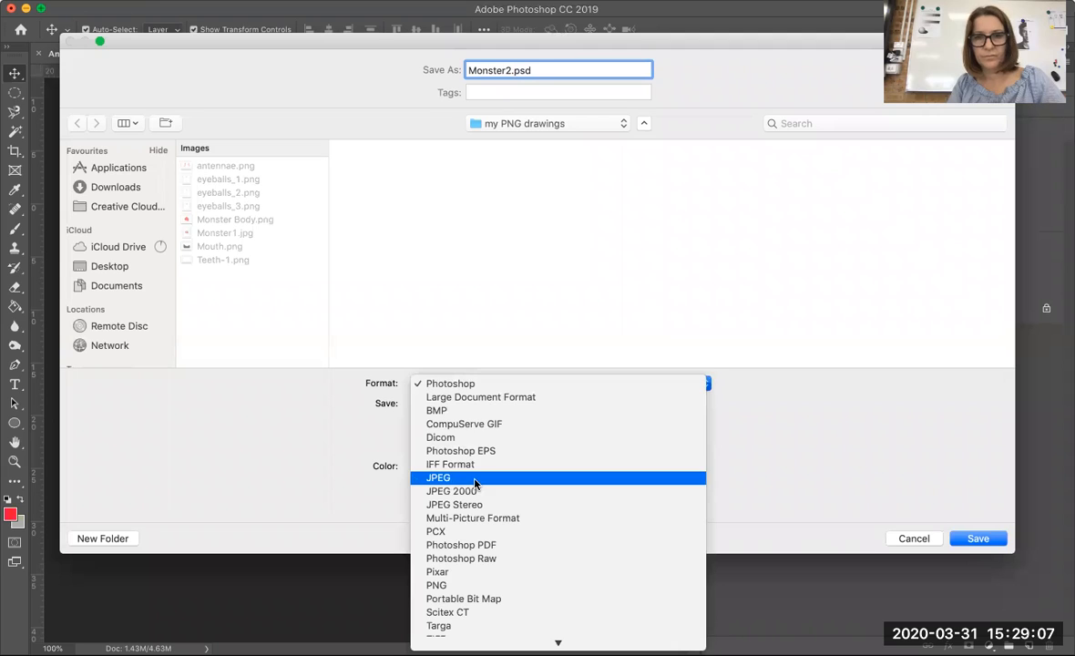
pyautogui.click(474, 479)
pyautogui.click(967, 540)
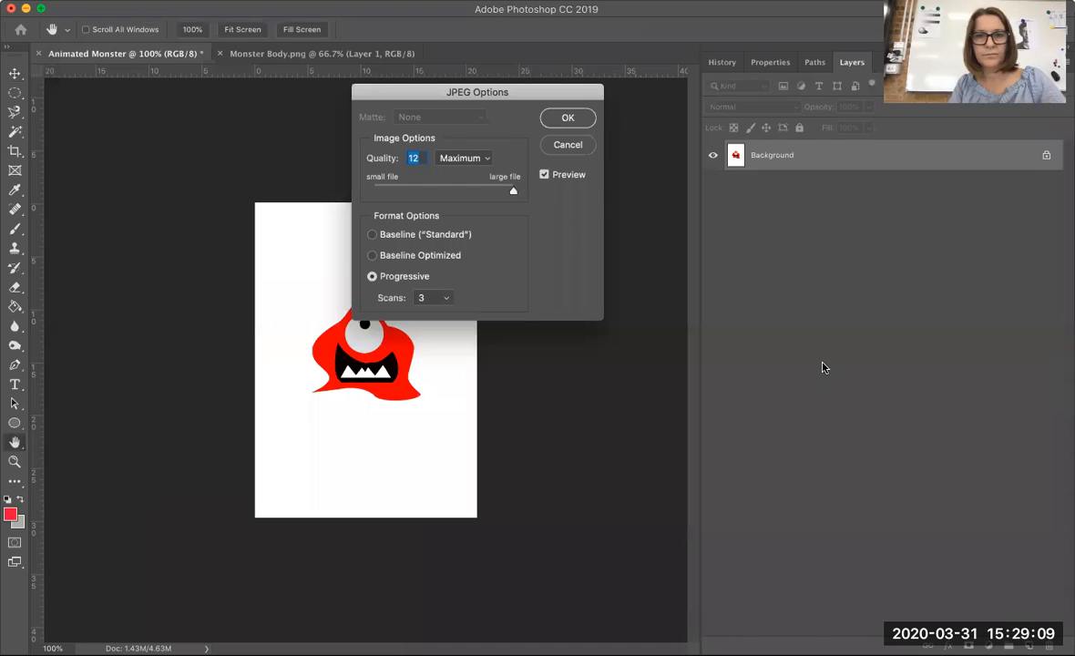
pyautogui.click(566, 119)
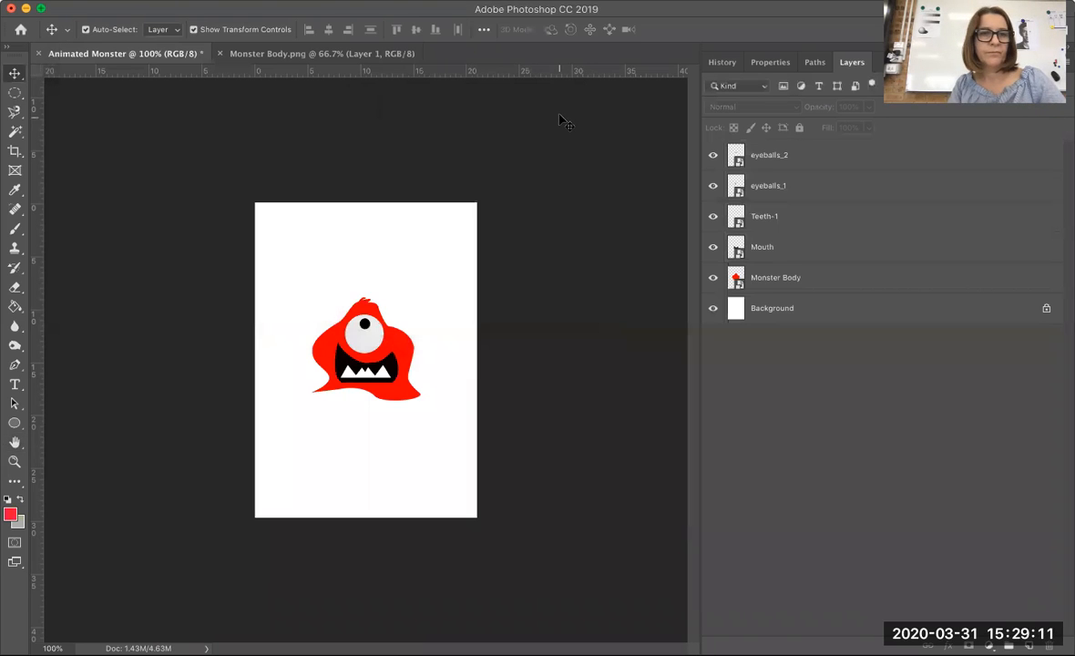
# - Place eyeballs_3.png as an embedded image, scale it proportionally to about 64%, and move it over the existing eye
pyautogui.click(134, 0)
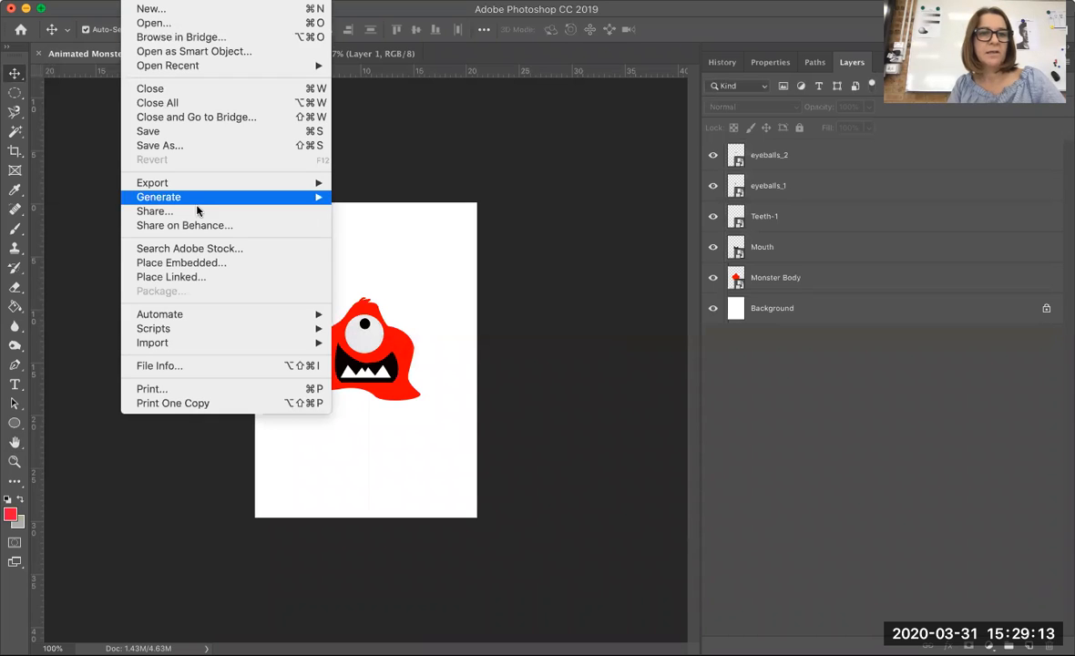
pyautogui.click(180, 265)
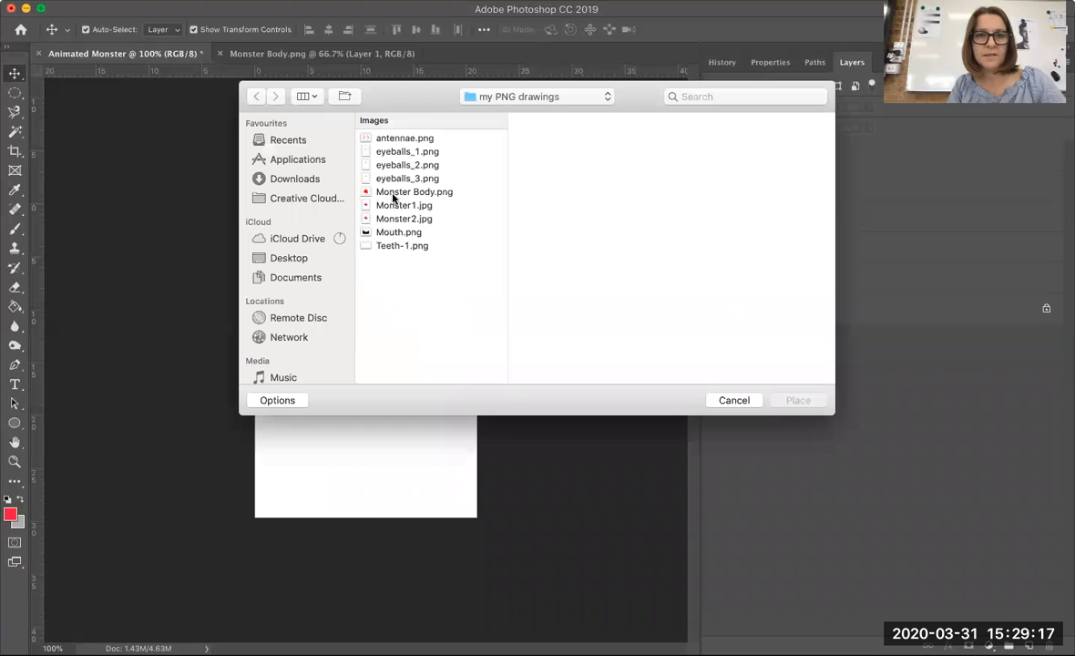
pyautogui.click(392, 178)
pyautogui.click(789, 401)
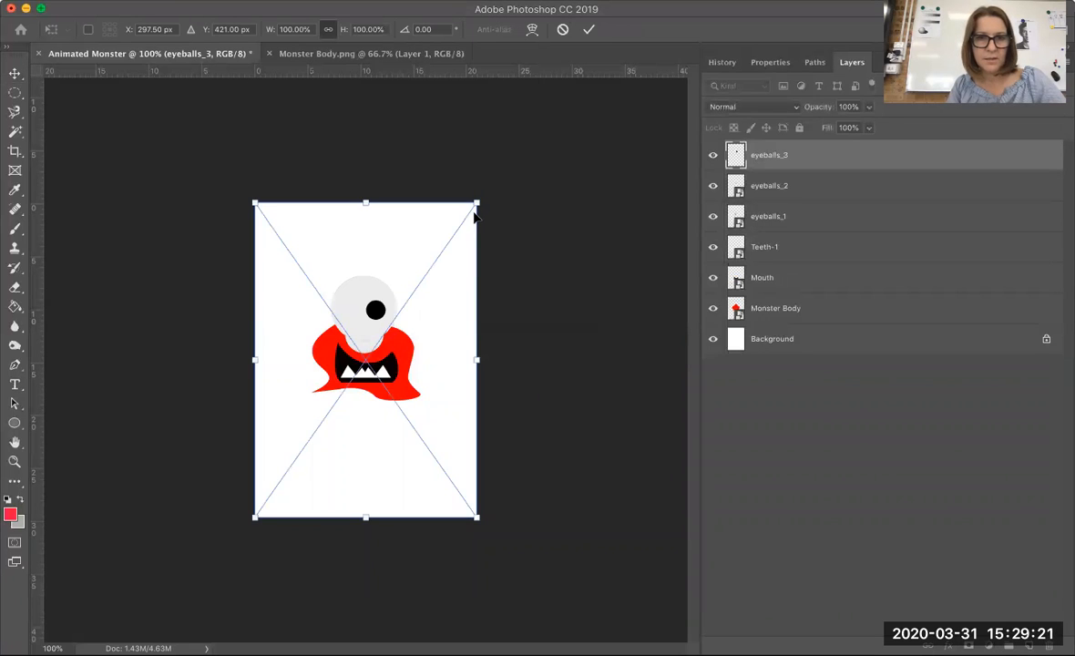
pyautogui.moveTo(476, 203); pyautogui.dragTo(374, 299)
pyautogui.moveTo(322, 387); pyautogui.dragTo(356, 344)
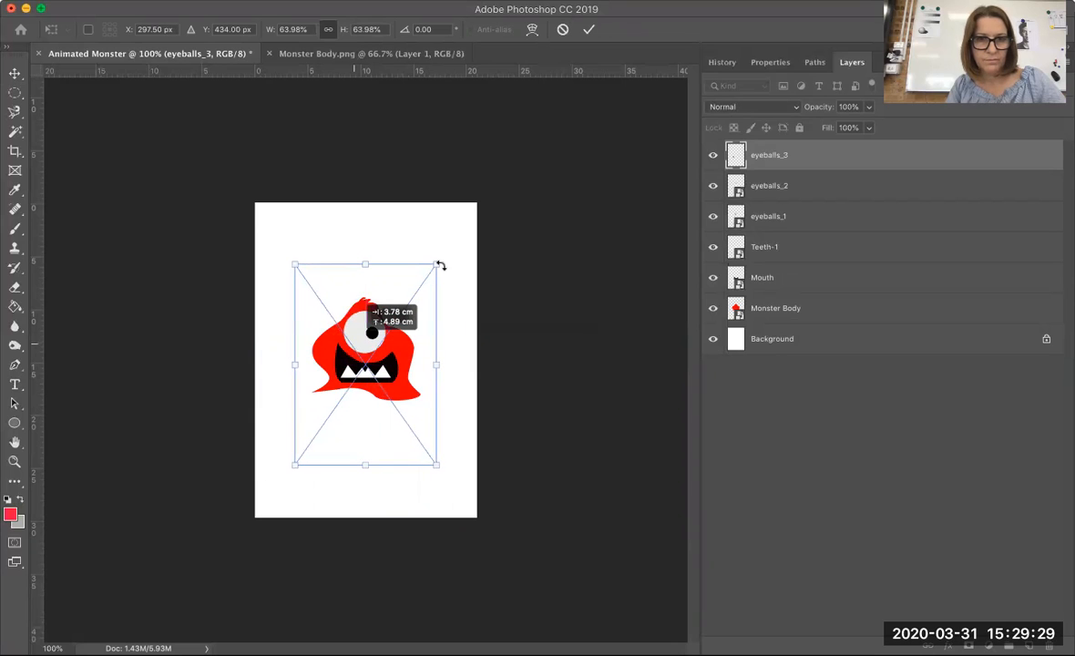
# - Lower the eyeballs_3 opacity to 51%, shrink it to about 59% to match the eye underneath, align it, and commit the placement
pyautogui.click(869, 107)
pyautogui.moveTo(871, 125); pyautogui.dragTo(836, 125)
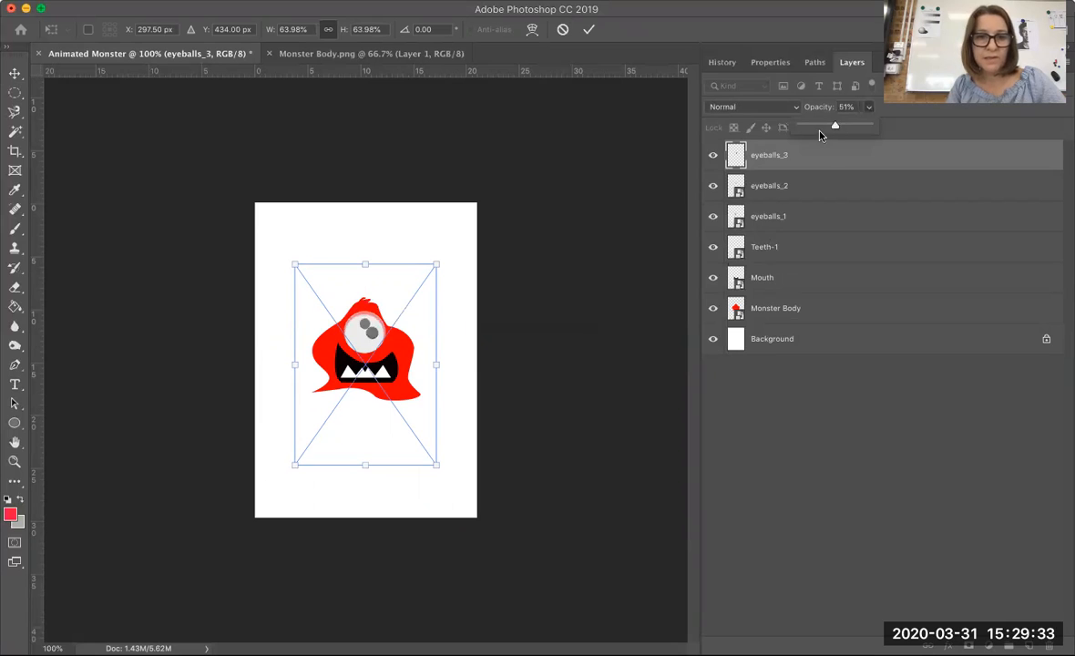
pyautogui.moveTo(437, 263); pyautogui.dragTo(424, 276)
pyautogui.moveTo(390, 300); pyautogui.dragTo(394, 298)
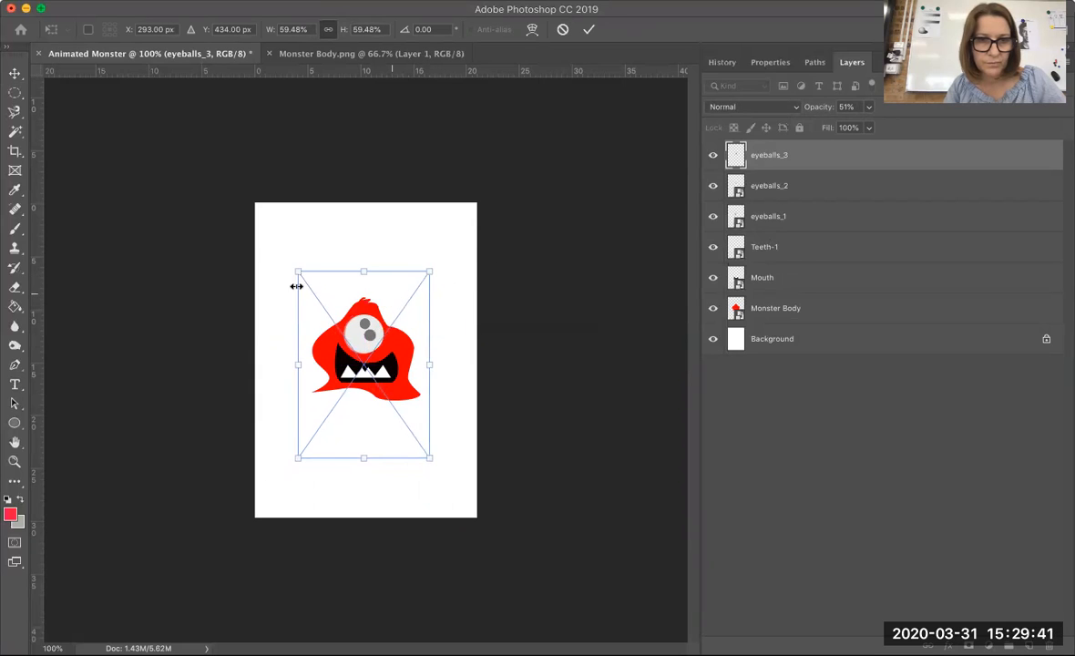
pyautogui.moveTo(296, 273); pyautogui.dragTo(295, 273)
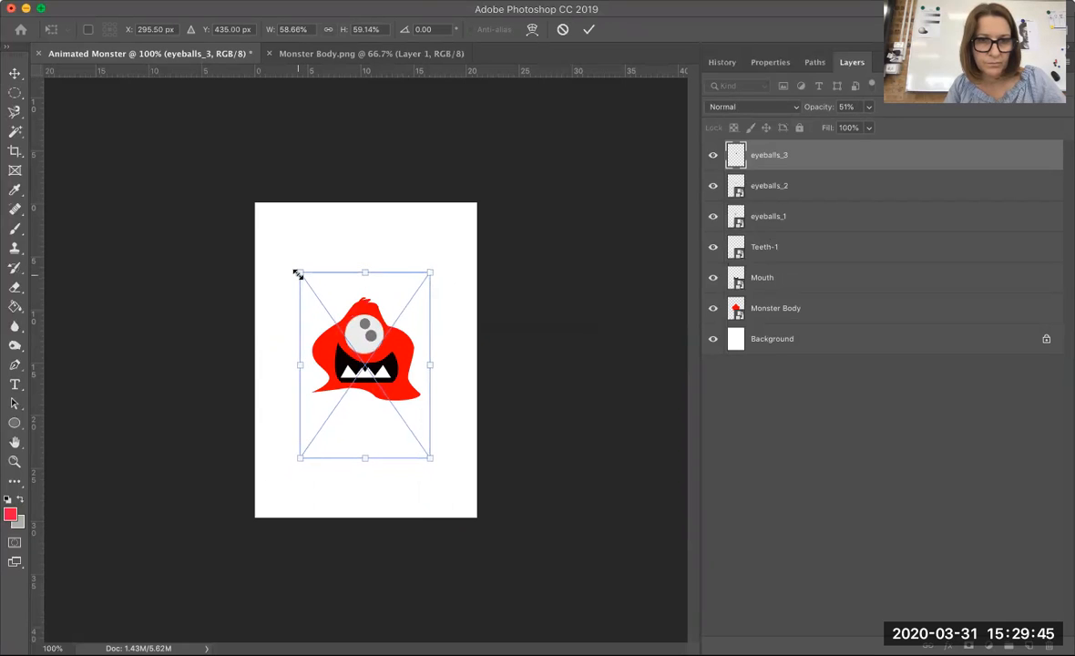
pyautogui.moveTo(398, 287); pyautogui.dragTo(398, 289)
pyautogui.press('Return')
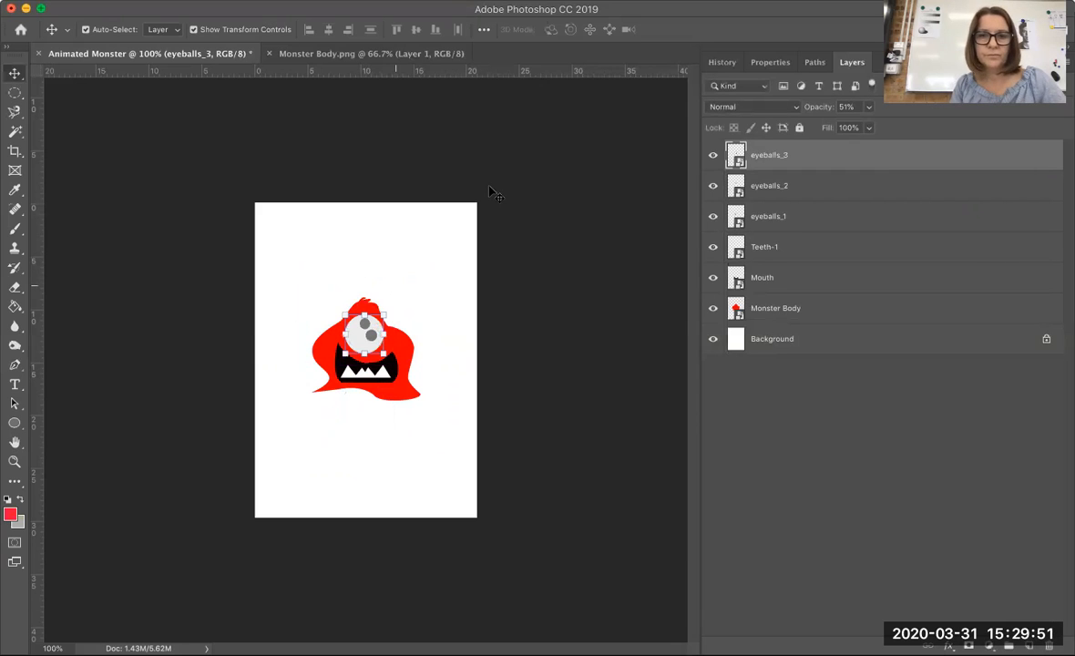
# - Restore the eyeballs_3 layer to full opacity and deselect it
pyautogui.click(872, 106)
pyautogui.click(903, 126)
pyautogui.click(468, 164)
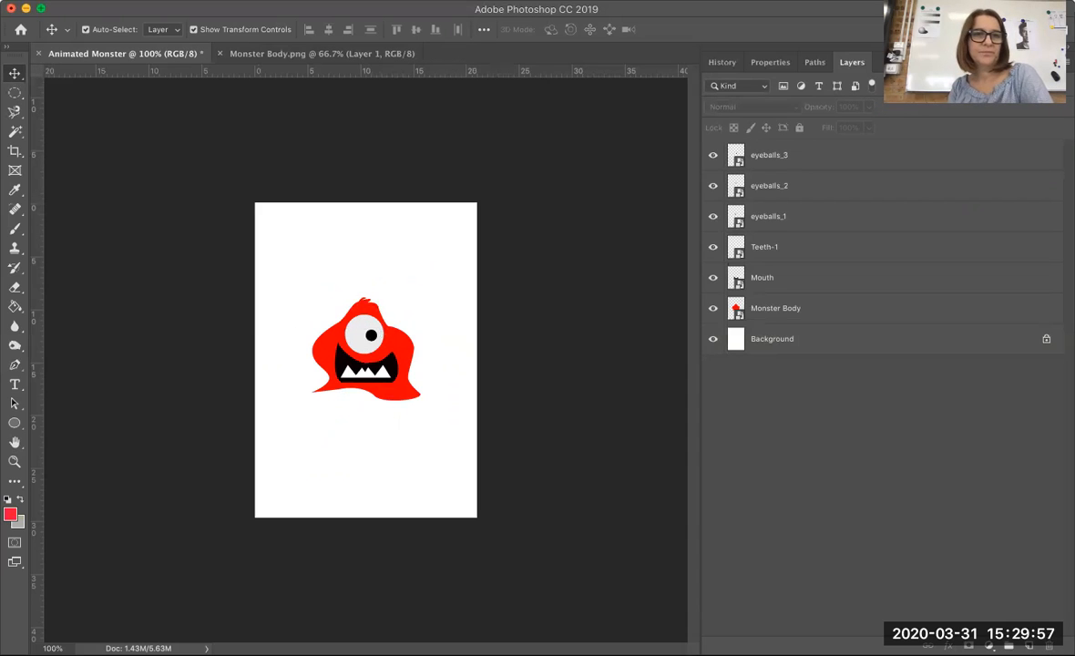
# - Save a JPEG copy of the monster as Monster3 in the my PNG drawings folder, accepting the JPEG options
pyautogui.click(137, 0)
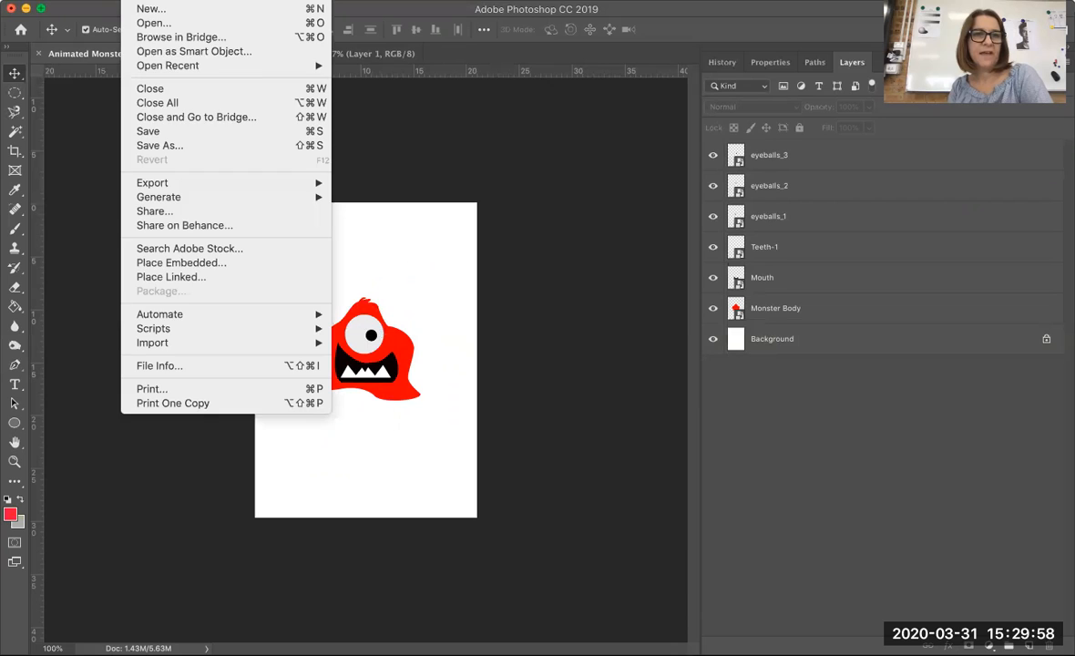
pyautogui.click(158, 148)
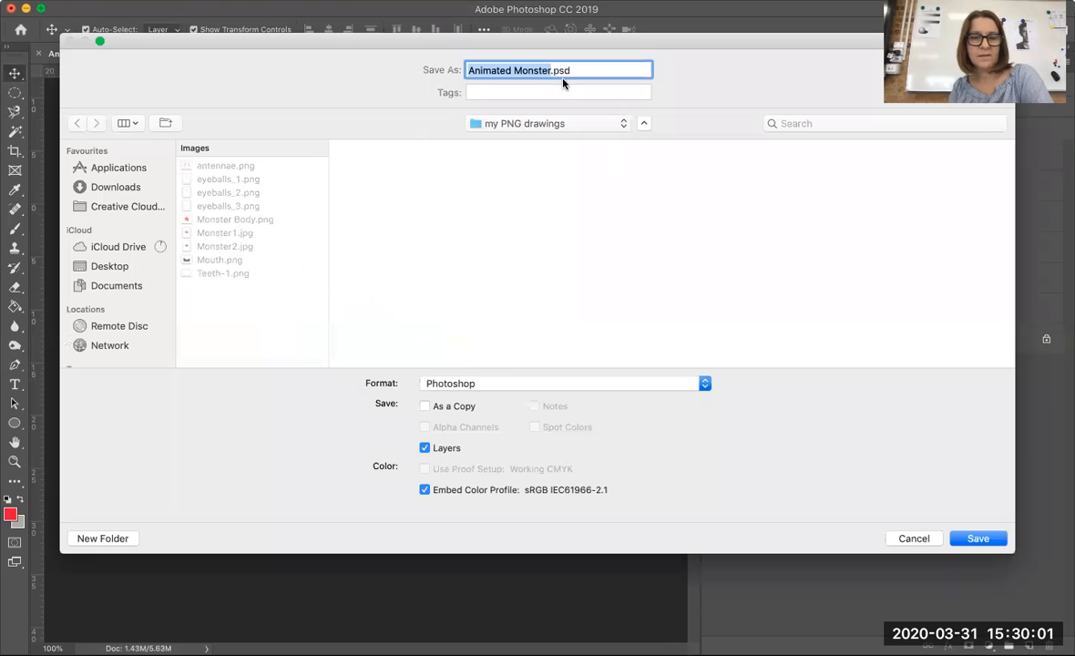
pyautogui.click(516, 70)
pyautogui.press('BackSpace')
pyautogui.press('BackSpace')
pyautogui.press('BackSpace')
pyautogui.press('BackSpace')
pyautogui.press('BackSpace')
pyautogui.press('BackSpace')
pyautogui.press('BackSpace')
pyautogui.press('BackSpace')
pyautogui.press('BackSpace')
pyautogui.doubleClick(504, 70)
pyautogui.press('Right')
pyautogui.write('3')
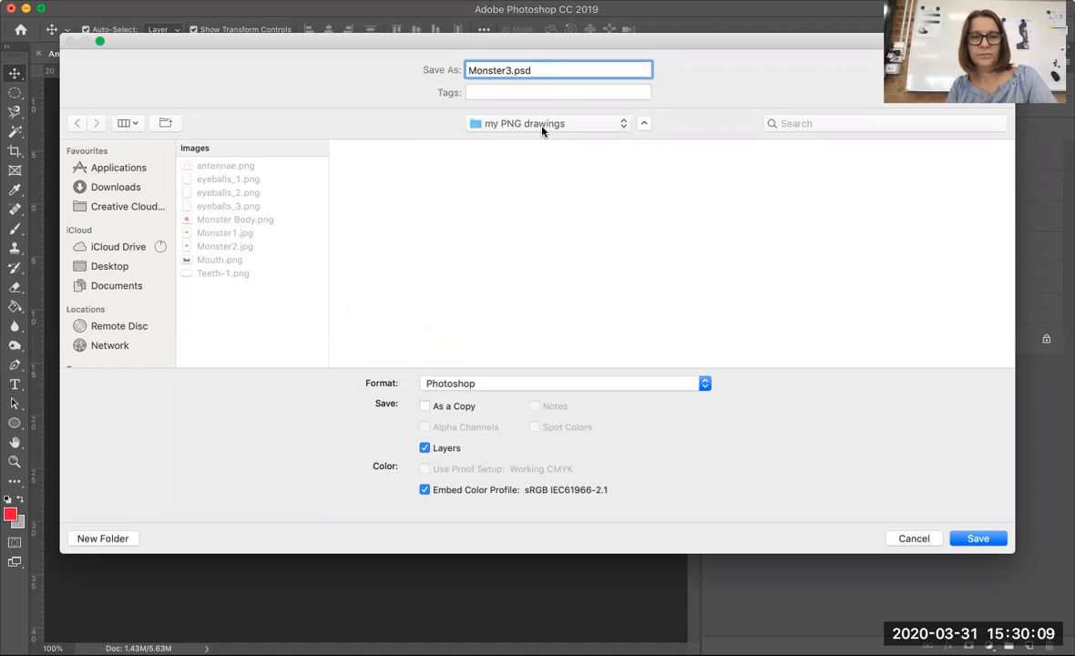
pyautogui.click(498, 381)
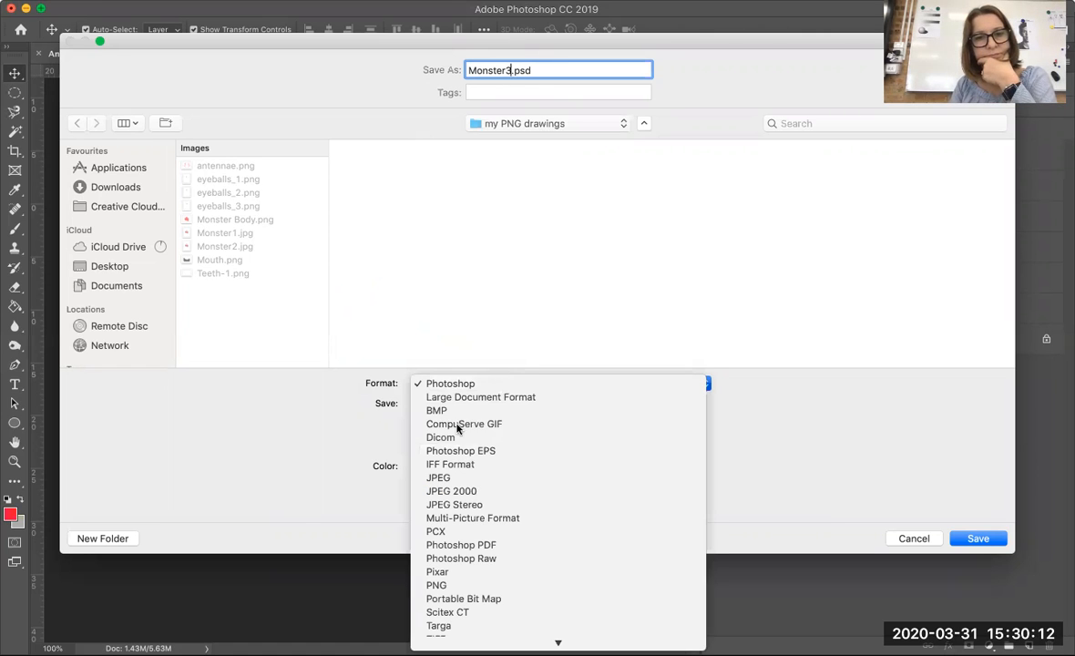
pyautogui.click(440, 478)
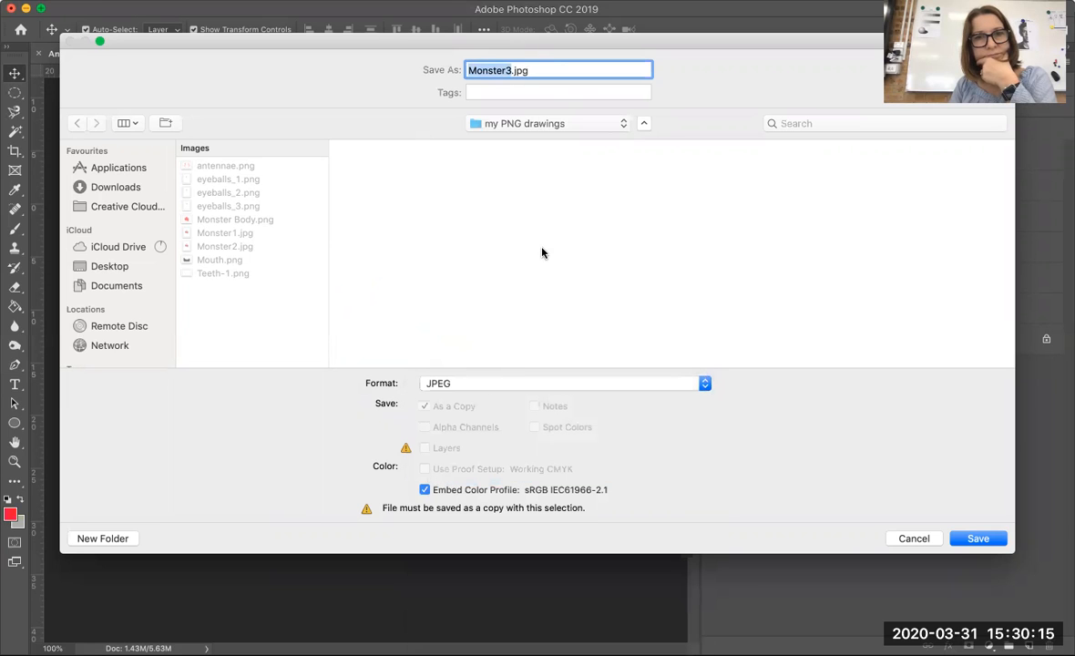
pyautogui.click(979, 540)
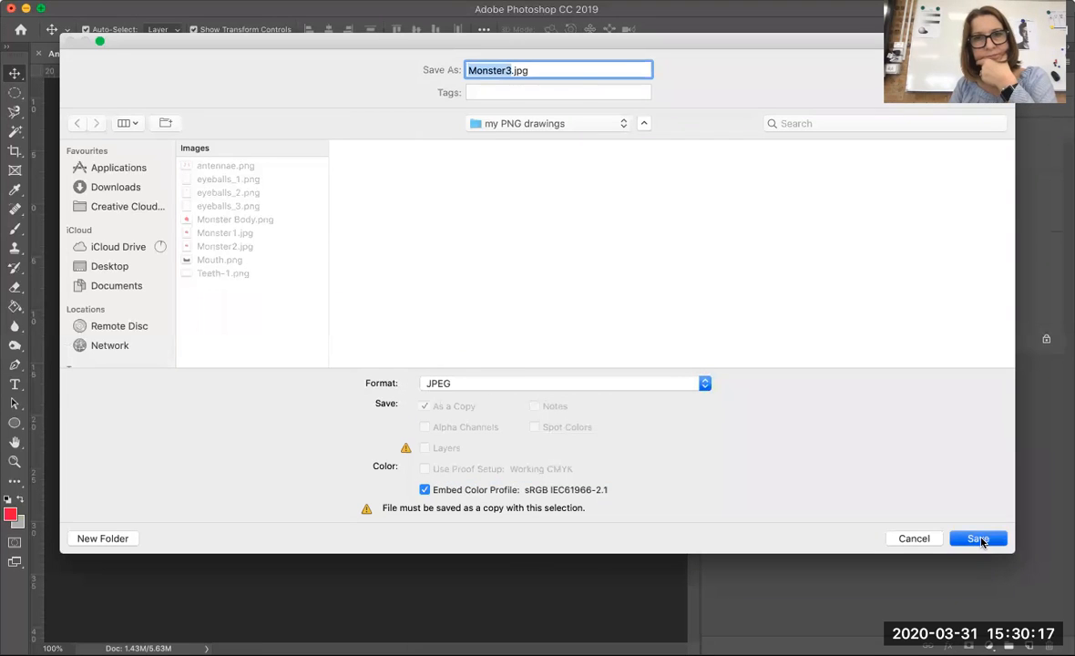
pyautogui.click(567, 119)
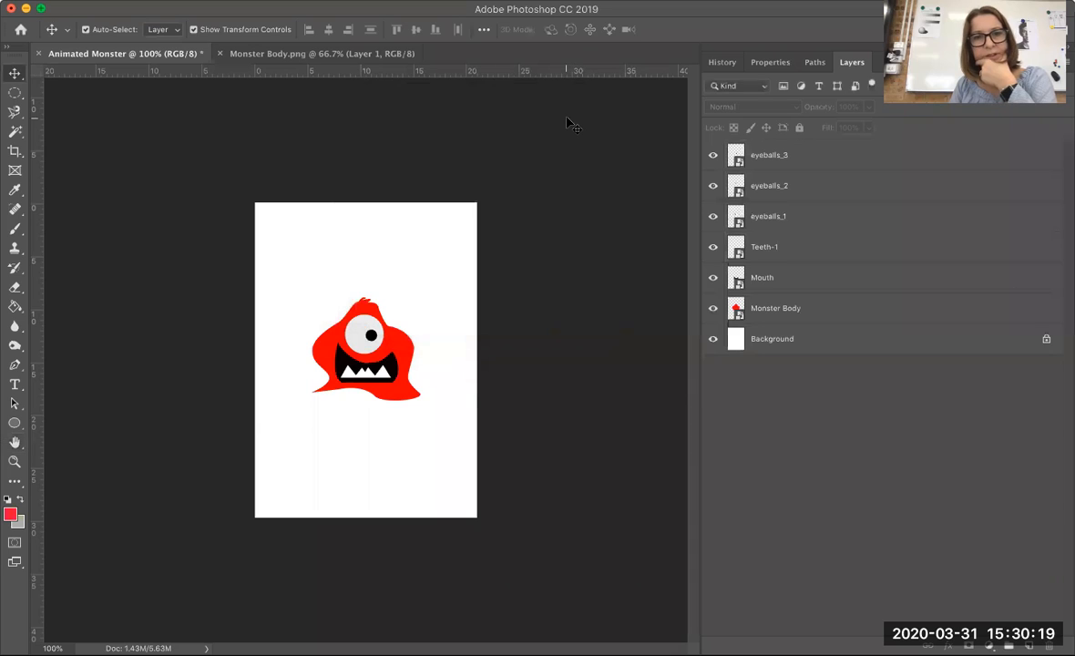